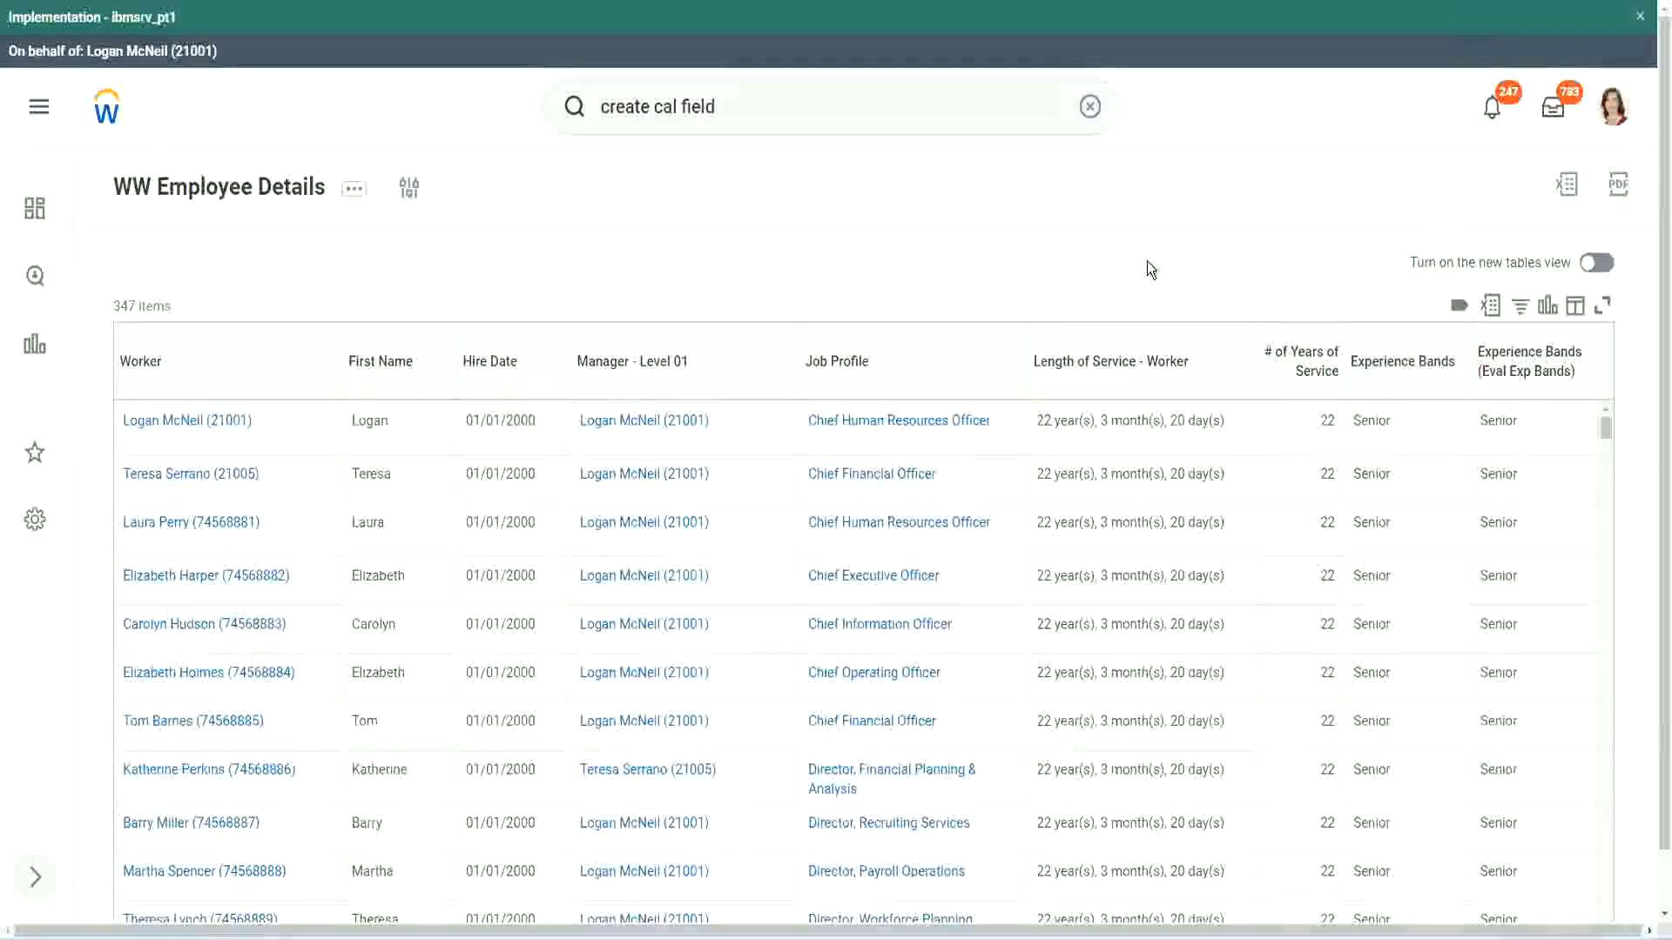
Copy the name of the Evaluate Expression calculated field that derives experience bands from years of service.
{"action": "left_click", "coordinate": [1451, 419]}
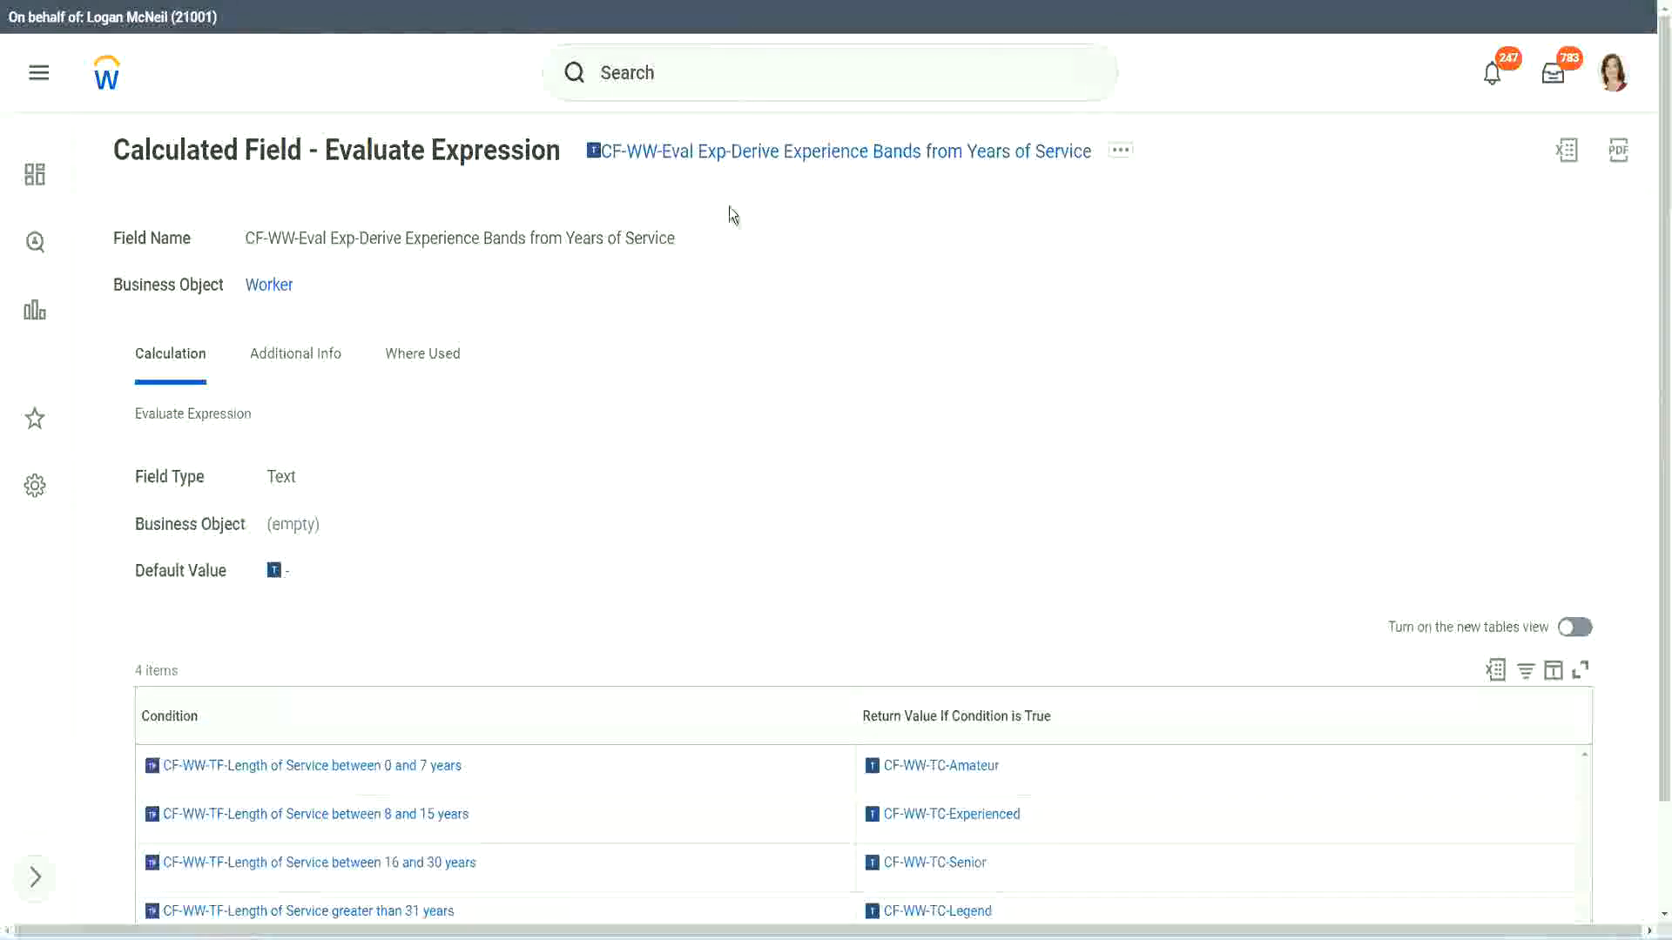
{"action": "right_click", "coordinate": [724, 157]}
{"action": "left_click", "coordinate": [788, 260]}
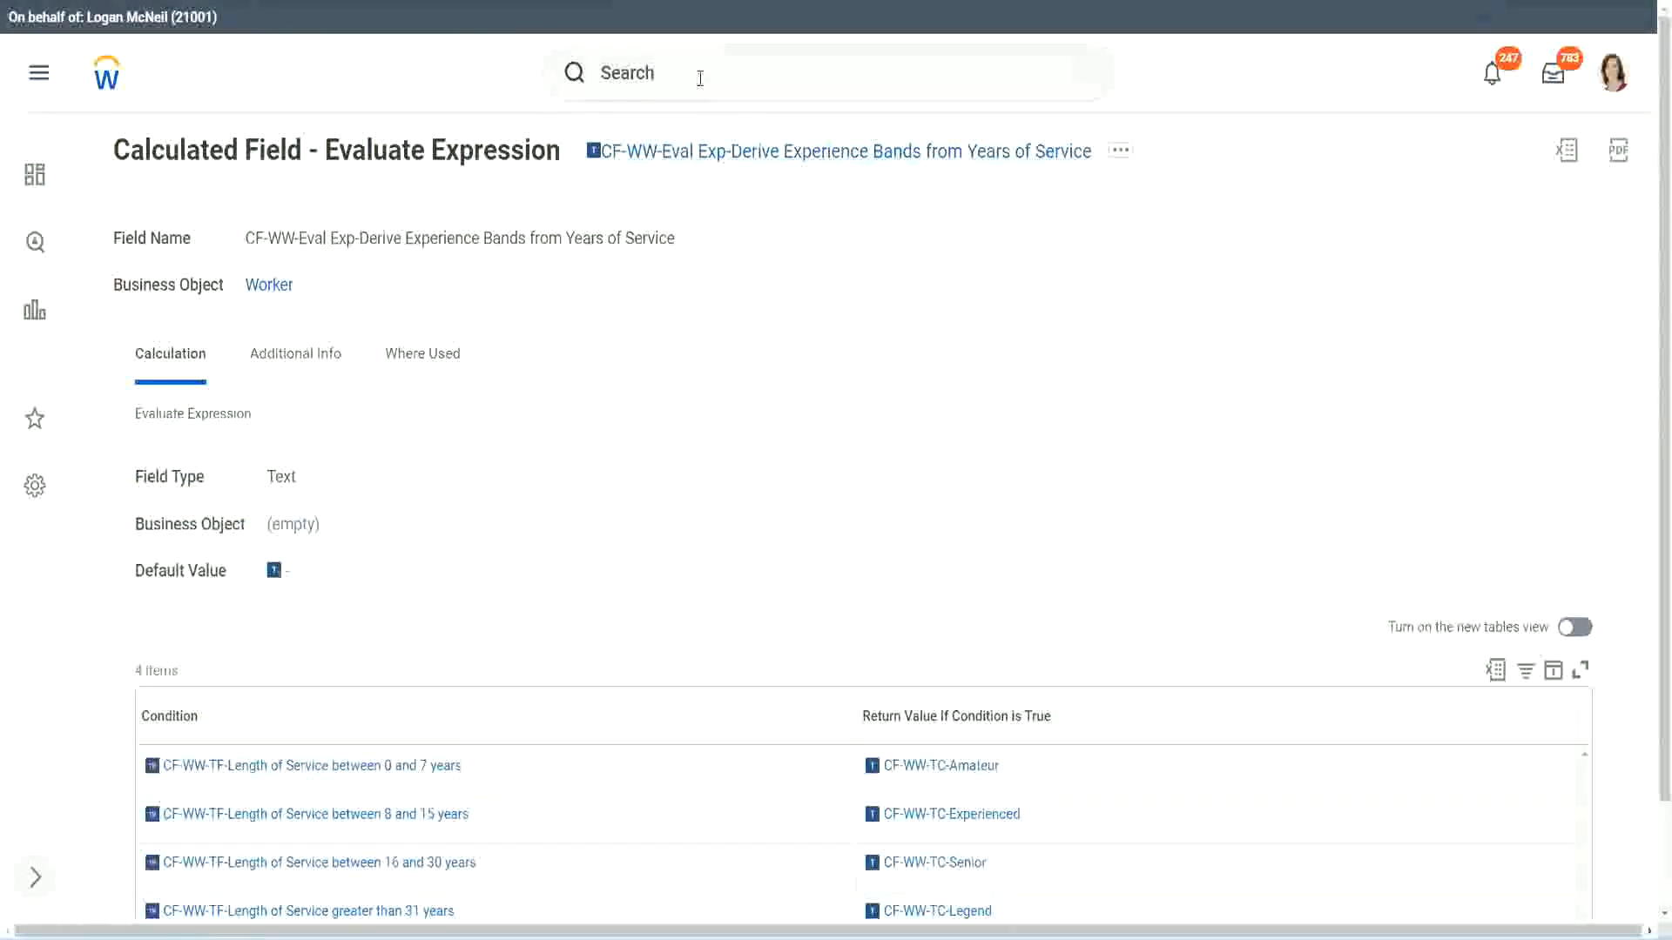
Search for "create calc field" and open the Create Calculated Field task.
{"action": "left_click", "coordinate": [700, 79]}
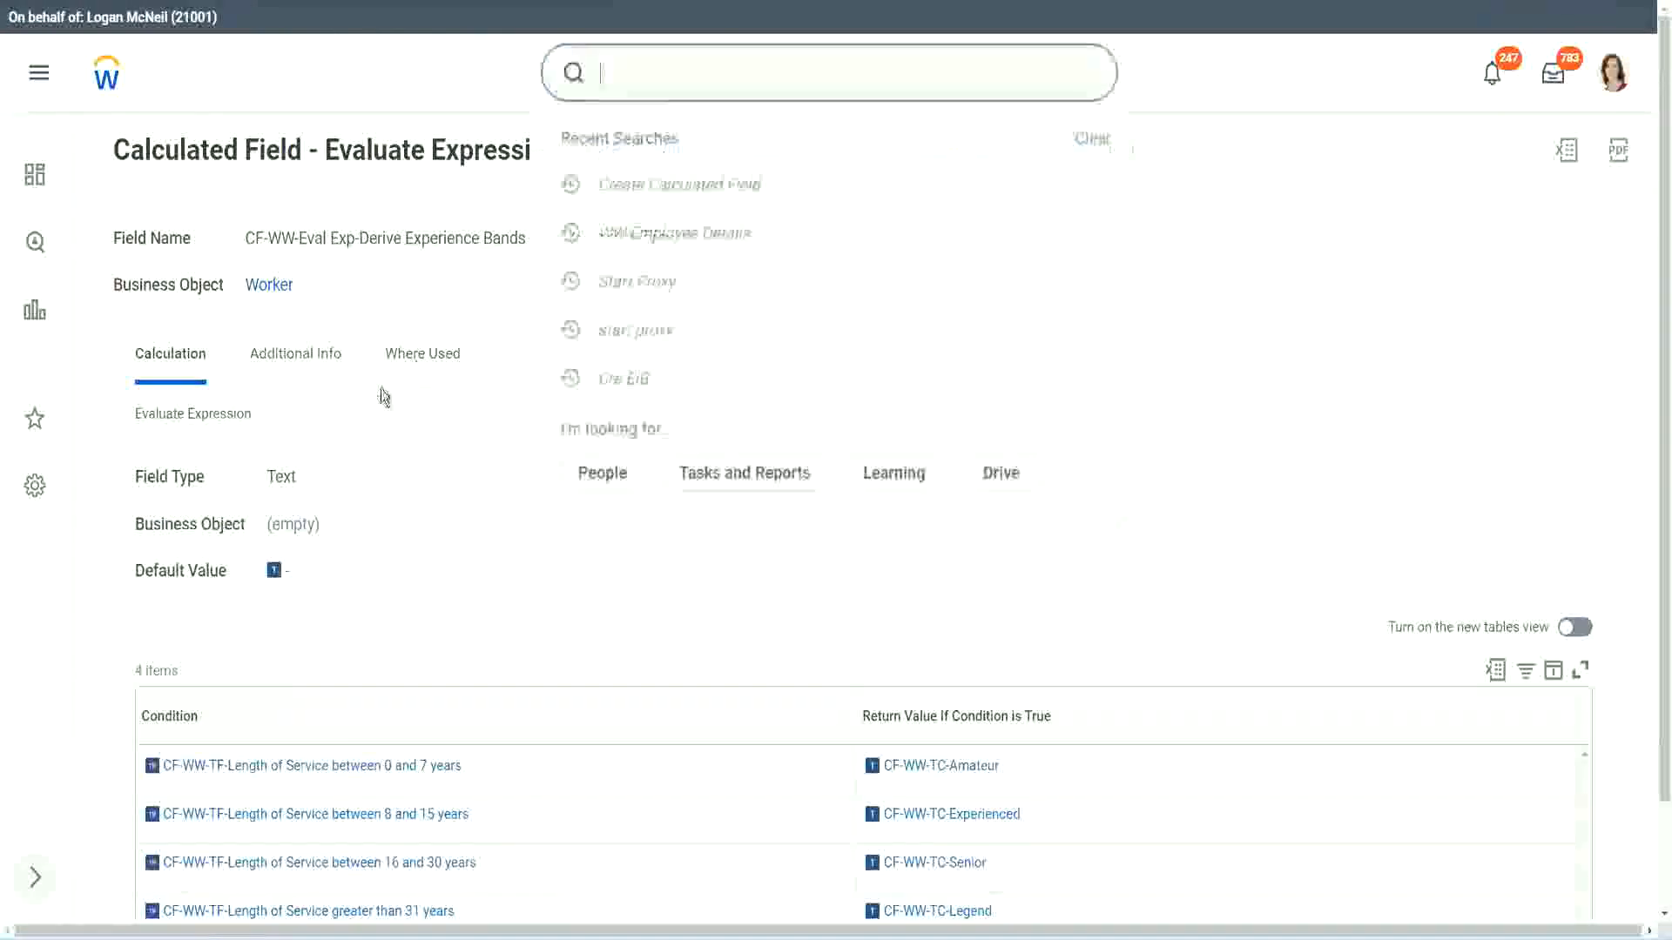
{"action": "left_click", "coordinate": [1184, 195]}
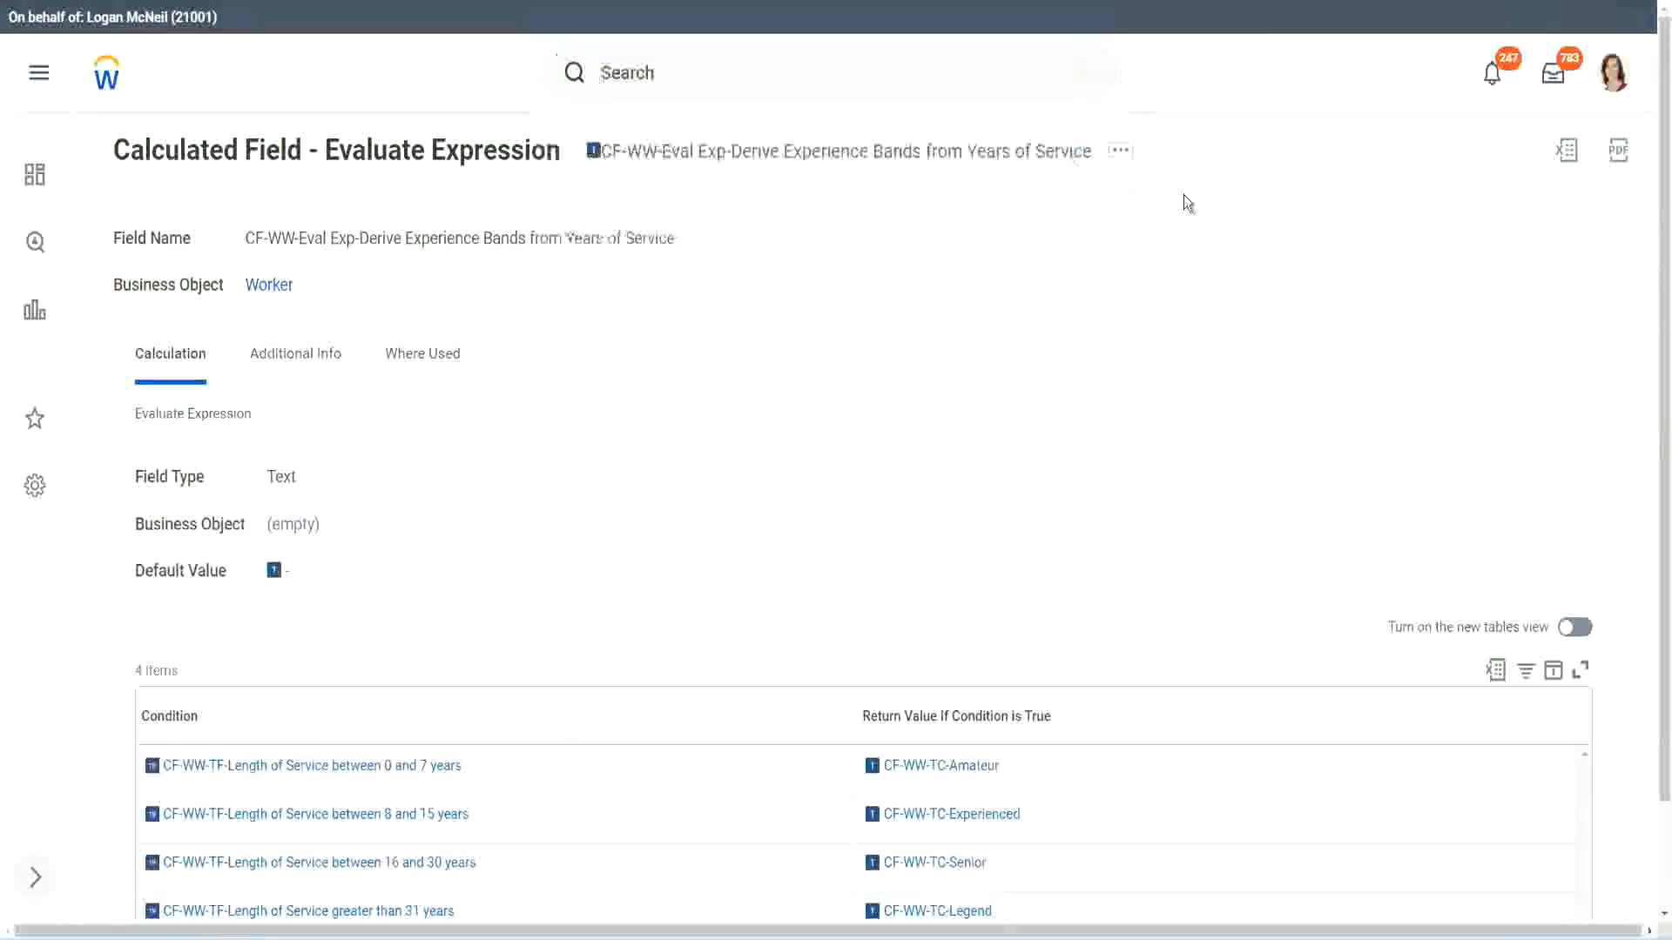
{"action": "left_click", "coordinate": [661, 65]}
{"action": "type", "text": "create calc"}
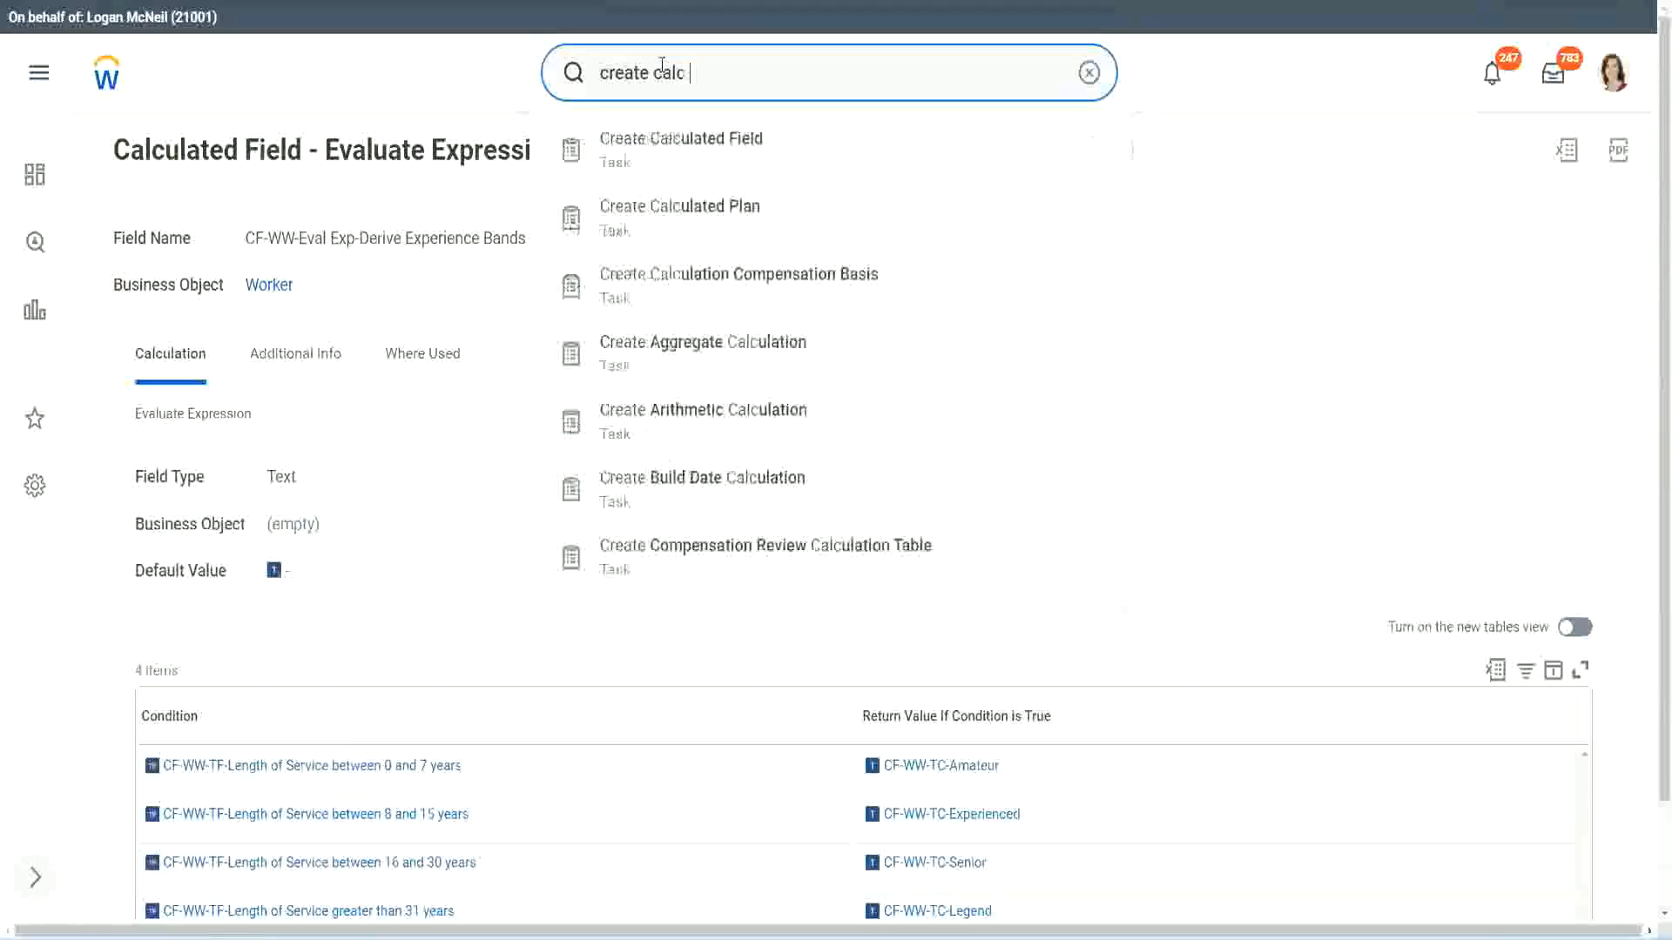
{"action": "type", "text": " field"}
{"action": "left_click", "coordinate": [696, 161]}
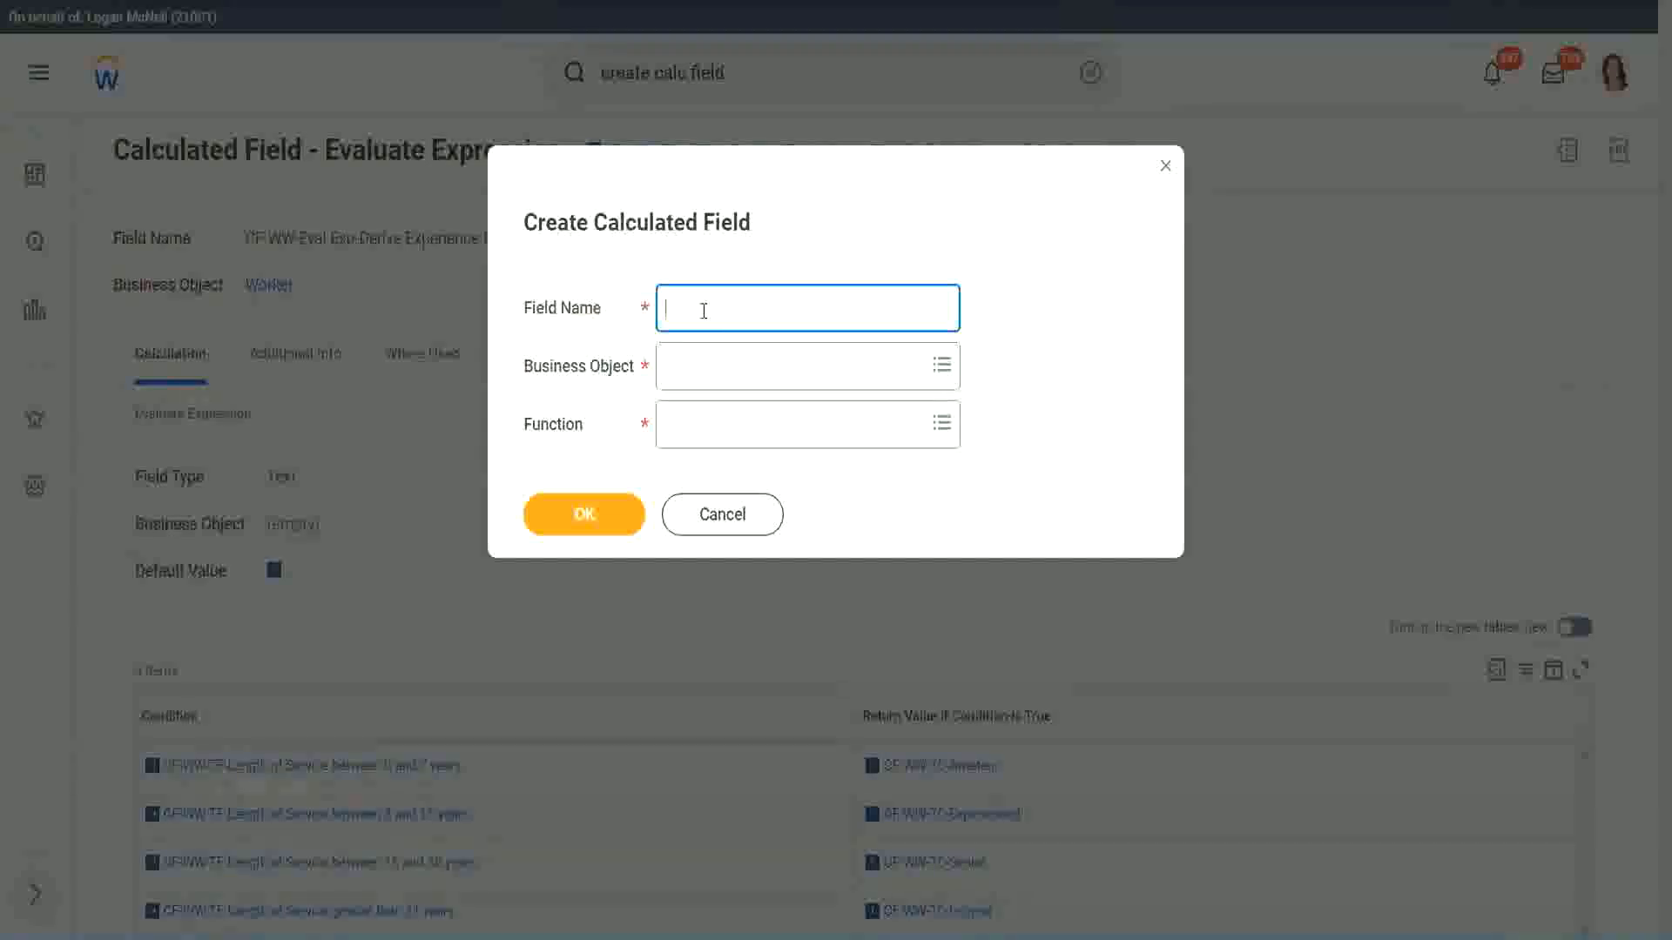
Name the new calculated field "CF-WW-LRB-Identify Experience Bands from years of Service".
{"action": "type", "text": "CF-WW-LRB-Identify Exeper"}
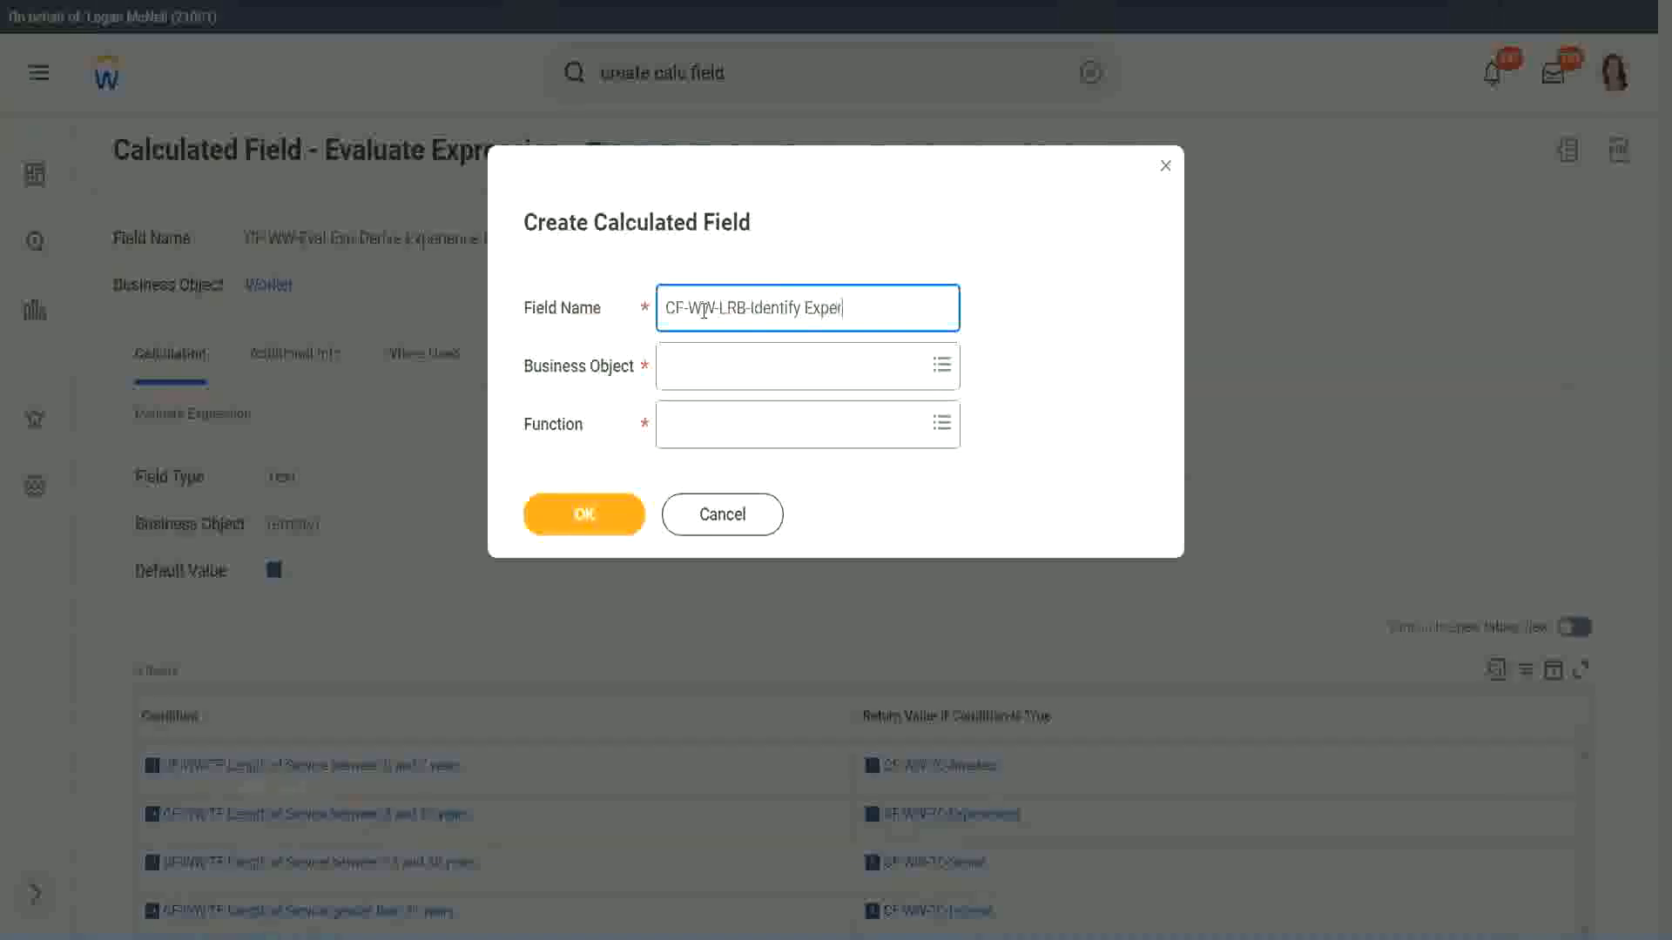
{"action": "type", "text": "ience Bands from"}
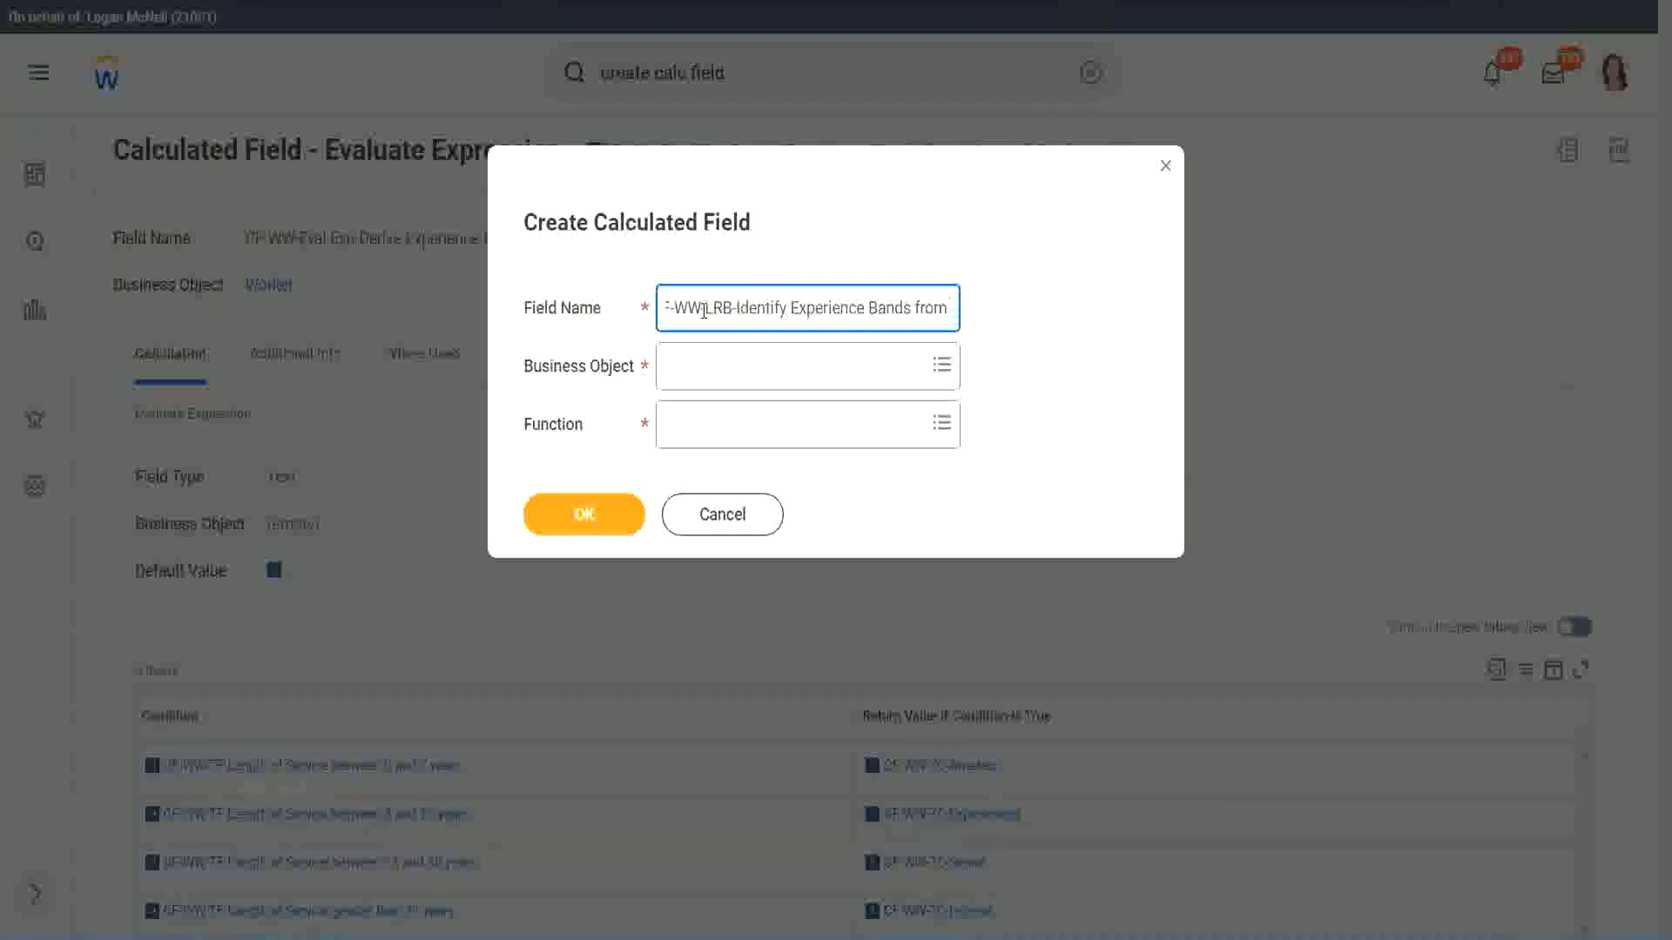
{"action": "type", "text": " years of Service"}
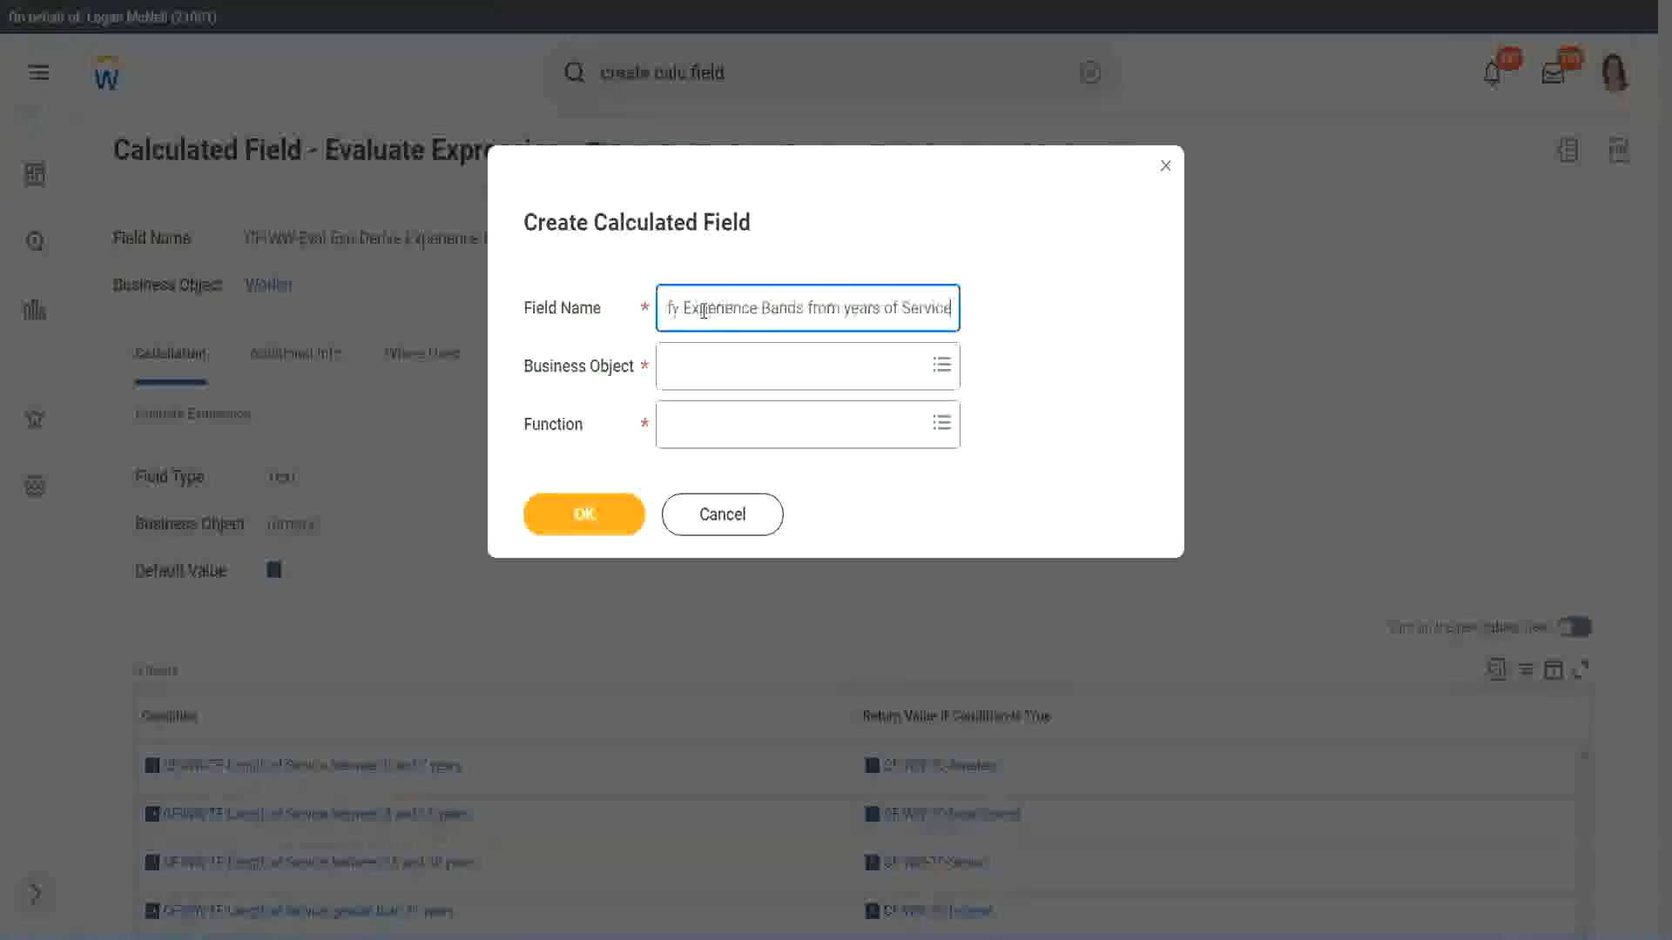
{"action": "key", "text": "Tab"}
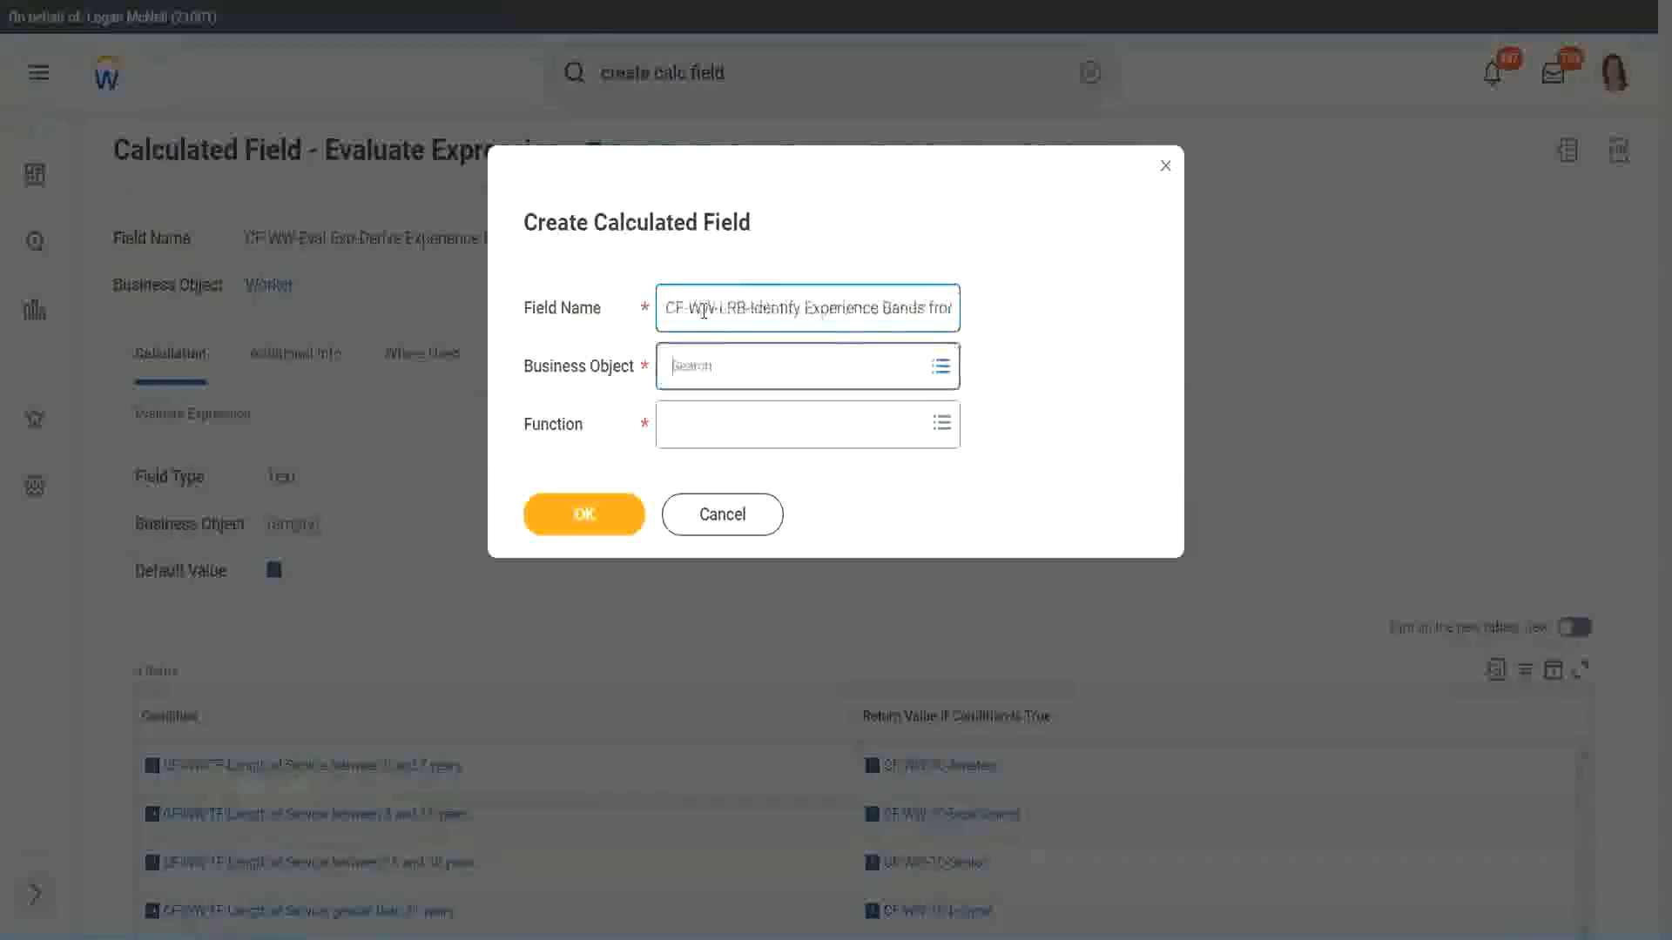
Assign the Worker business object and the Lookup Range Band function to the calculated field, and proceed to its definition.
{"action": "type", "text": "wor"}
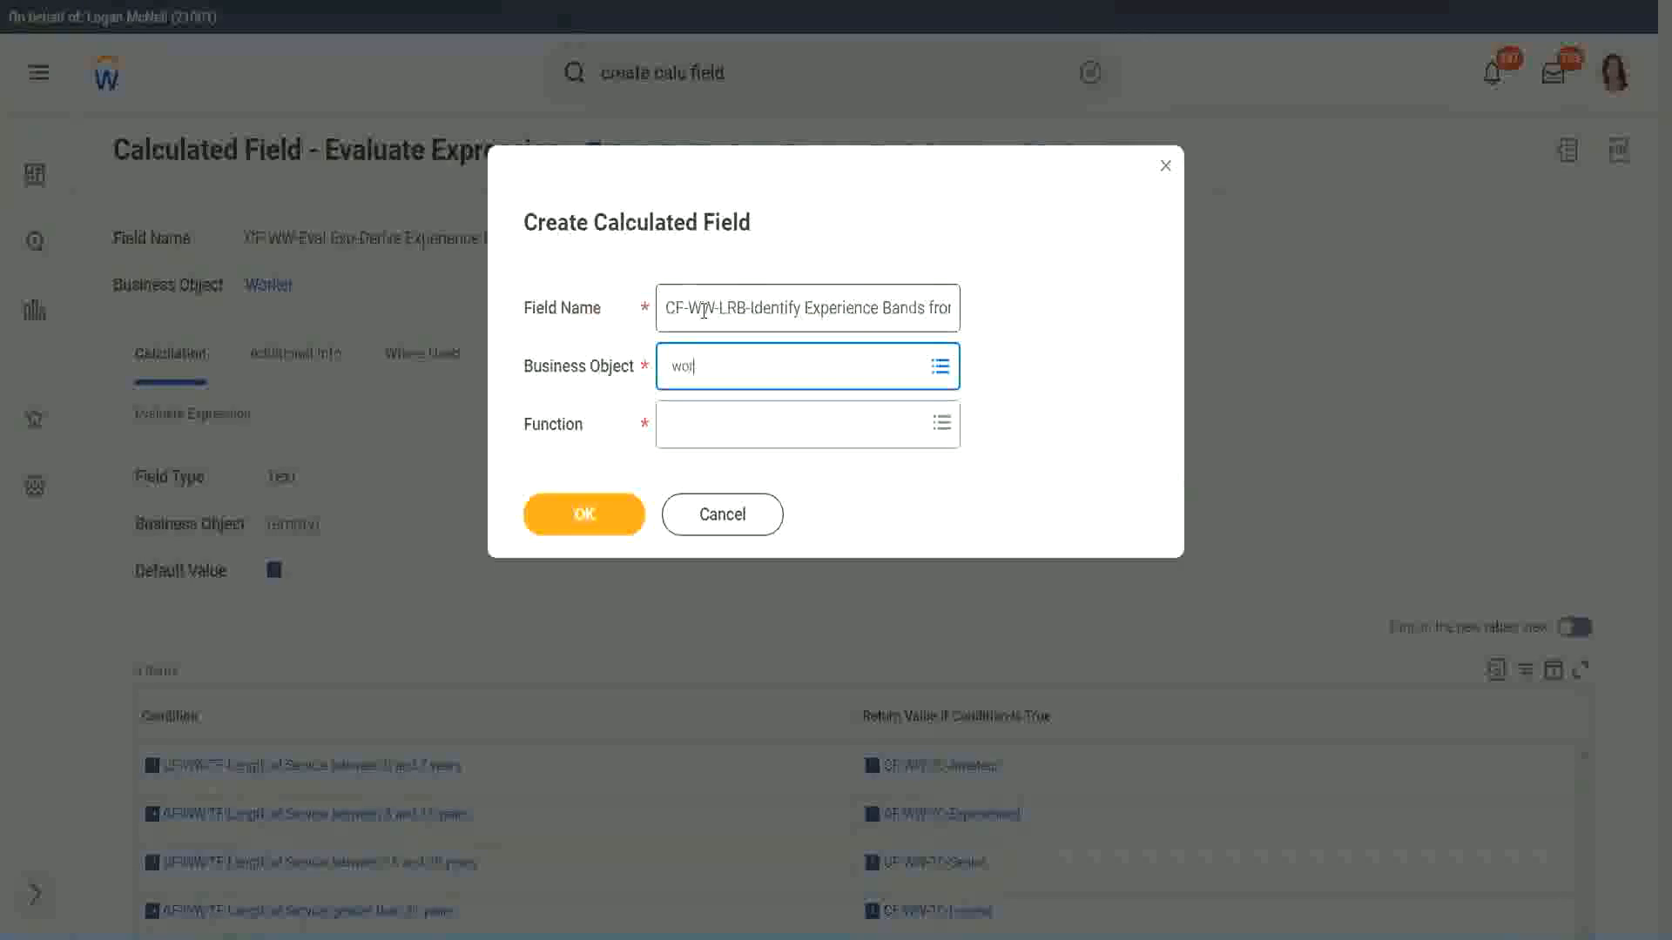
{"action": "type", "text": "ker"}
{"action": "key", "text": "Return"}
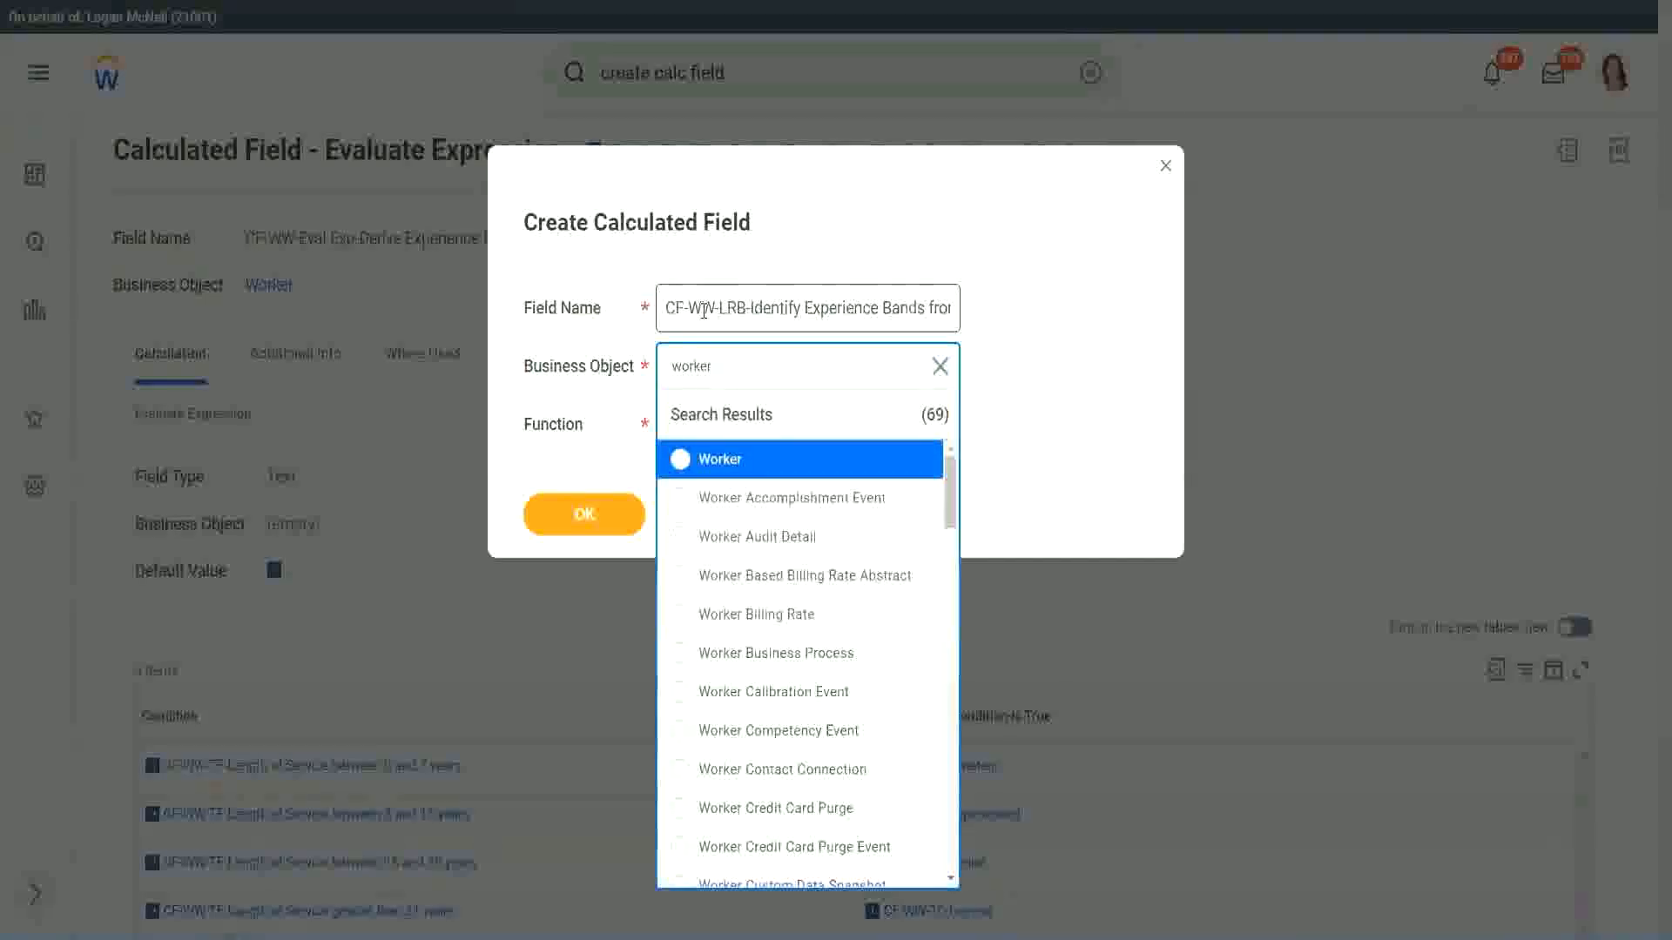
{"action": "key", "text": "Return"}
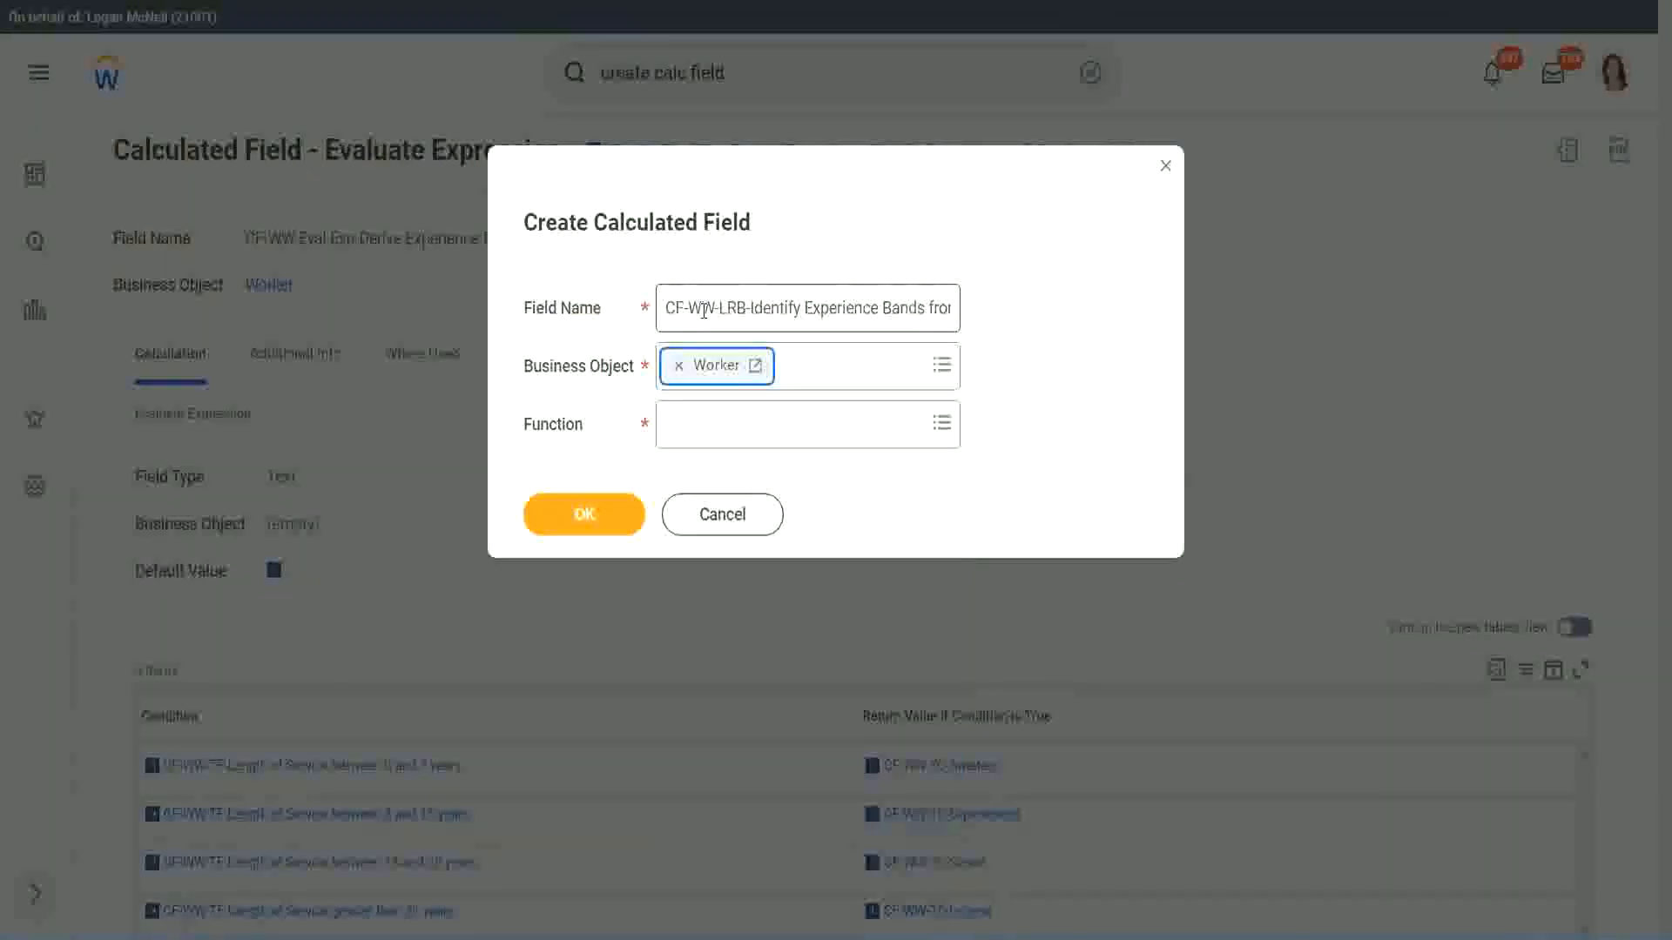
{"action": "key", "text": "Tab"}
{"action": "type", "text": "lrb"}
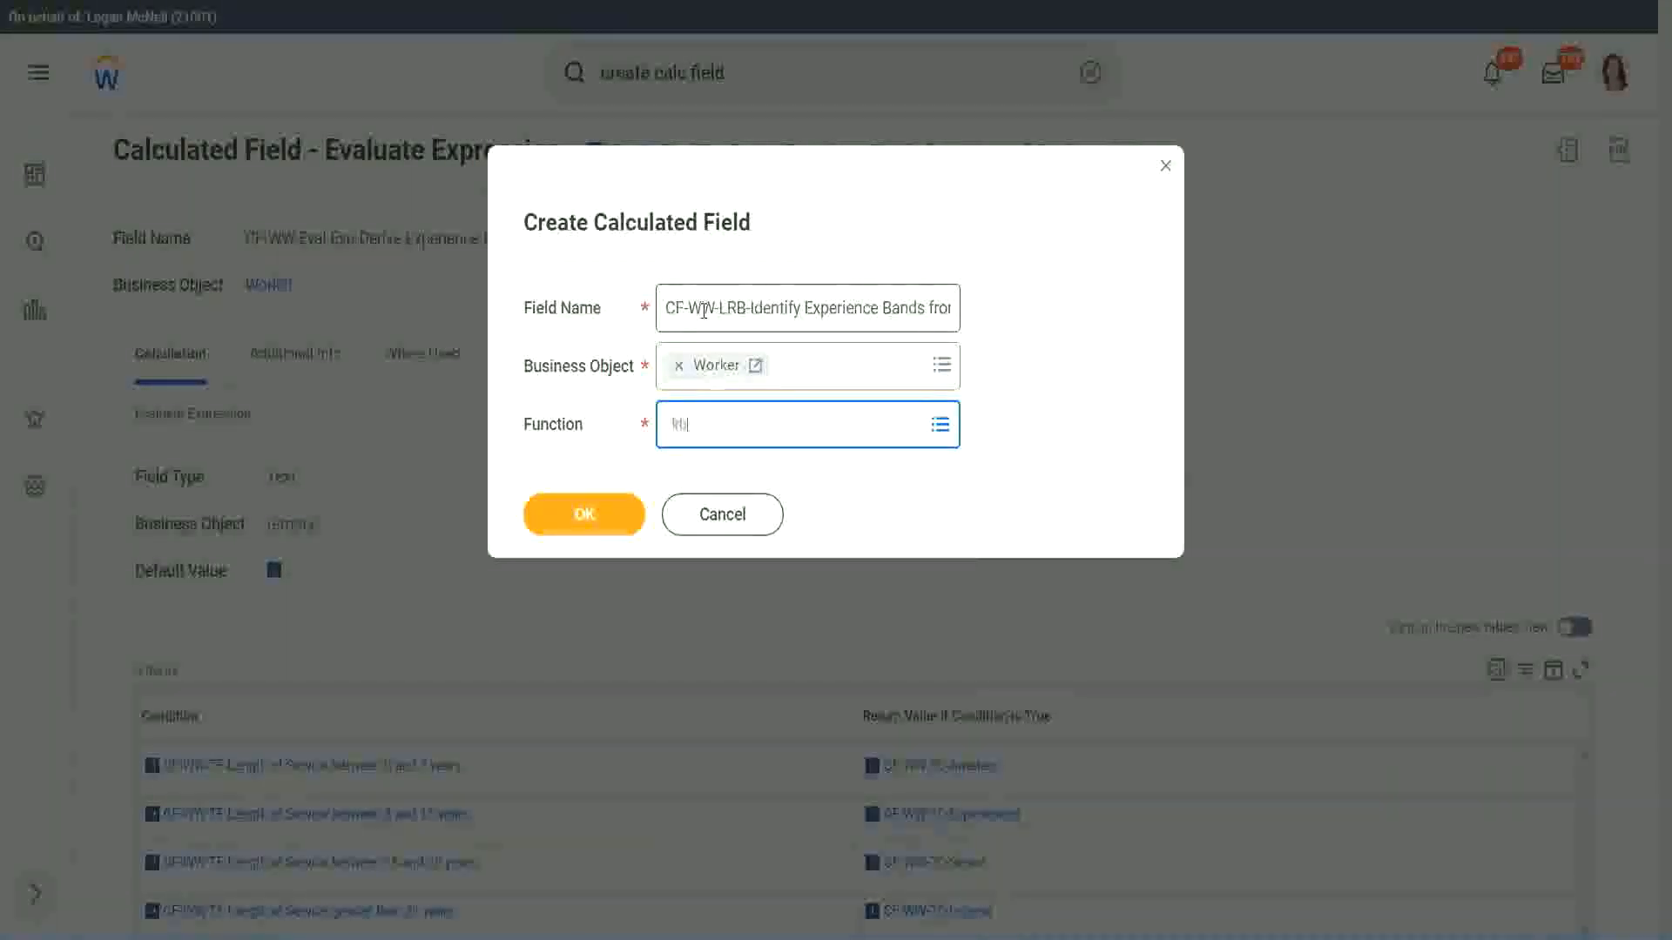
{"action": "key", "text": "Return"}
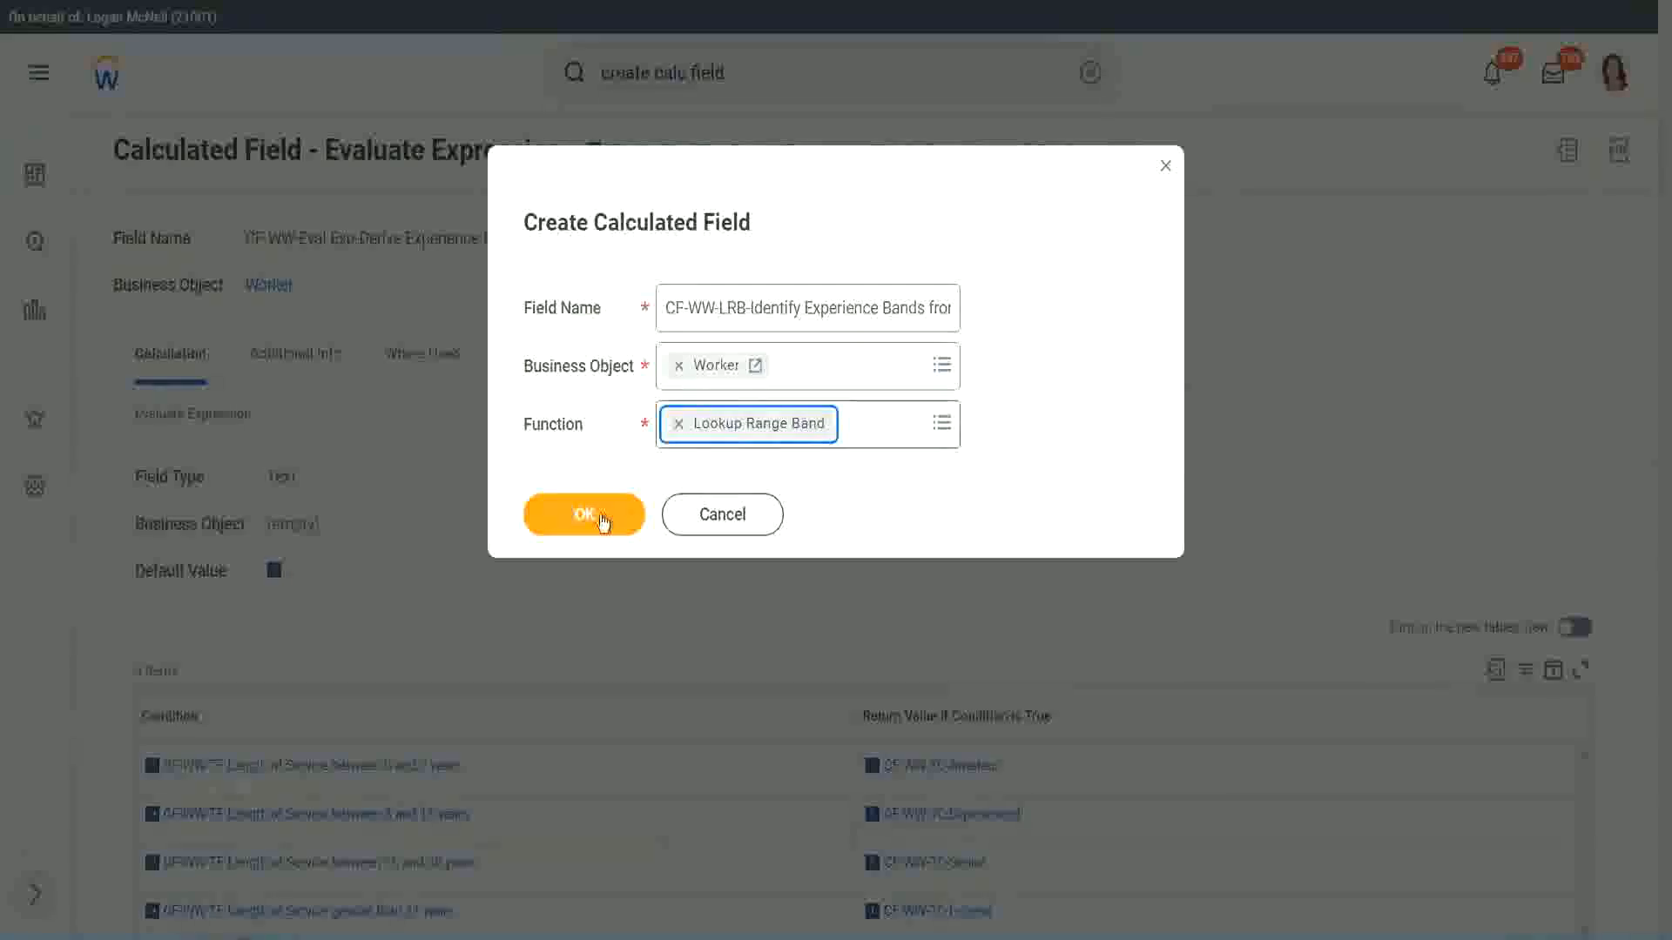
{"action": "left_click", "coordinate": [597, 514]}
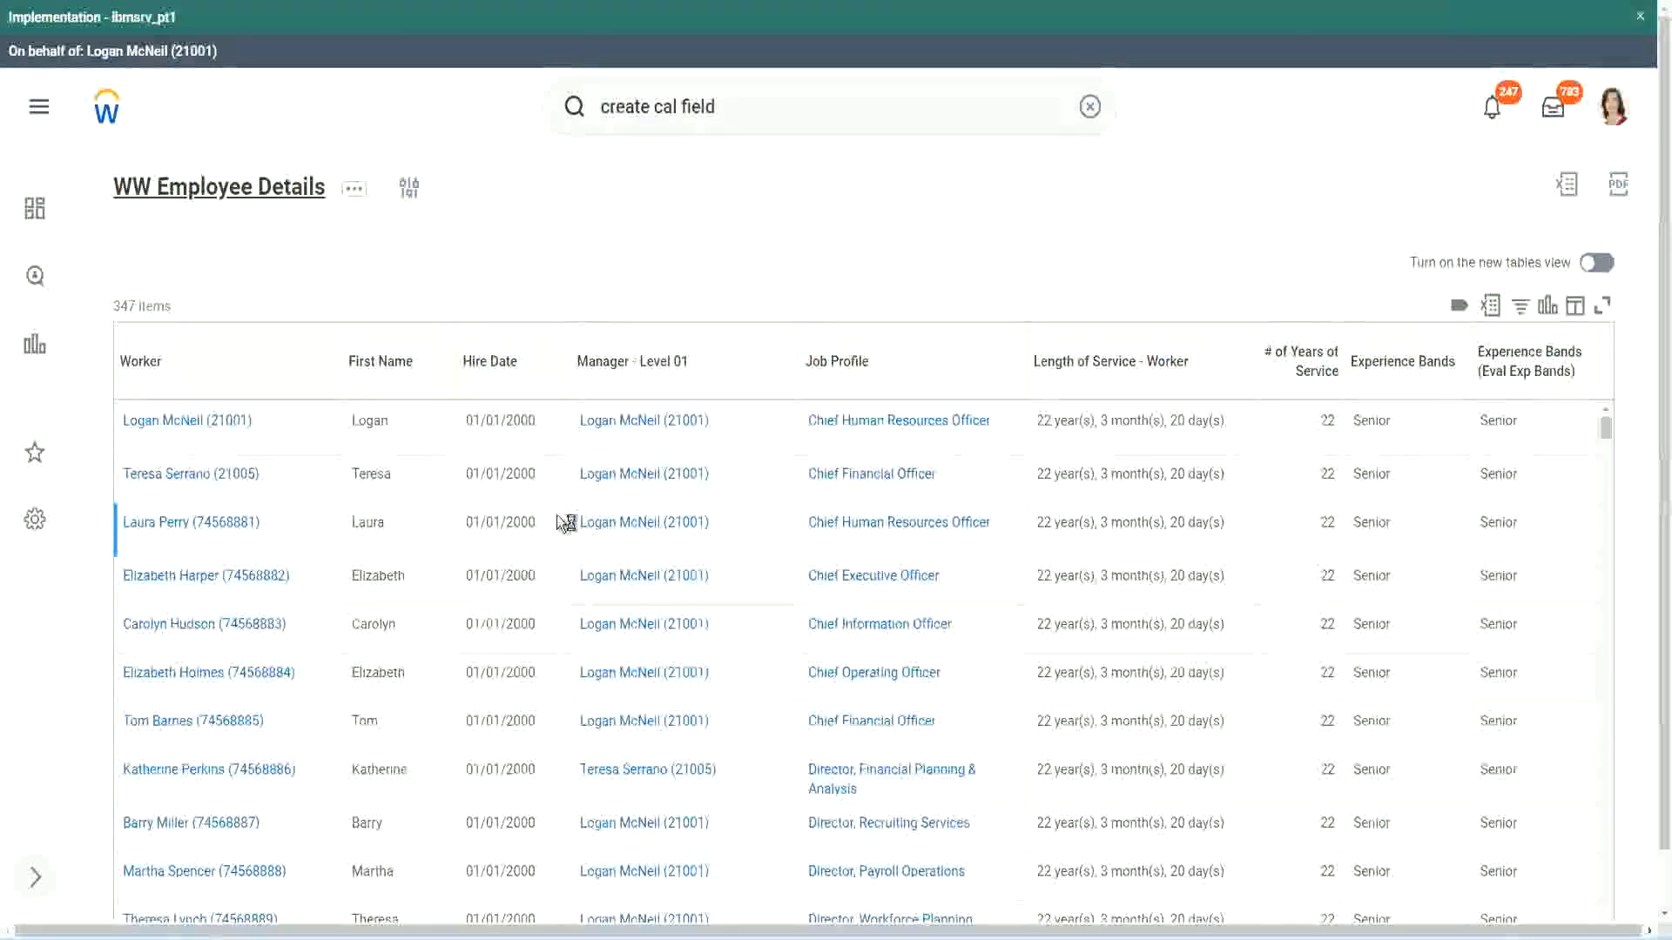
Copy "CF-WW-Convert Text To Number-Number of Years from Length of Service" from the WW Employee Details report definition and use it as the Source Field.
{"action": "scroll", "coordinate": [551, 571], "scroll_direction": "down", "scroll_amount": 5}
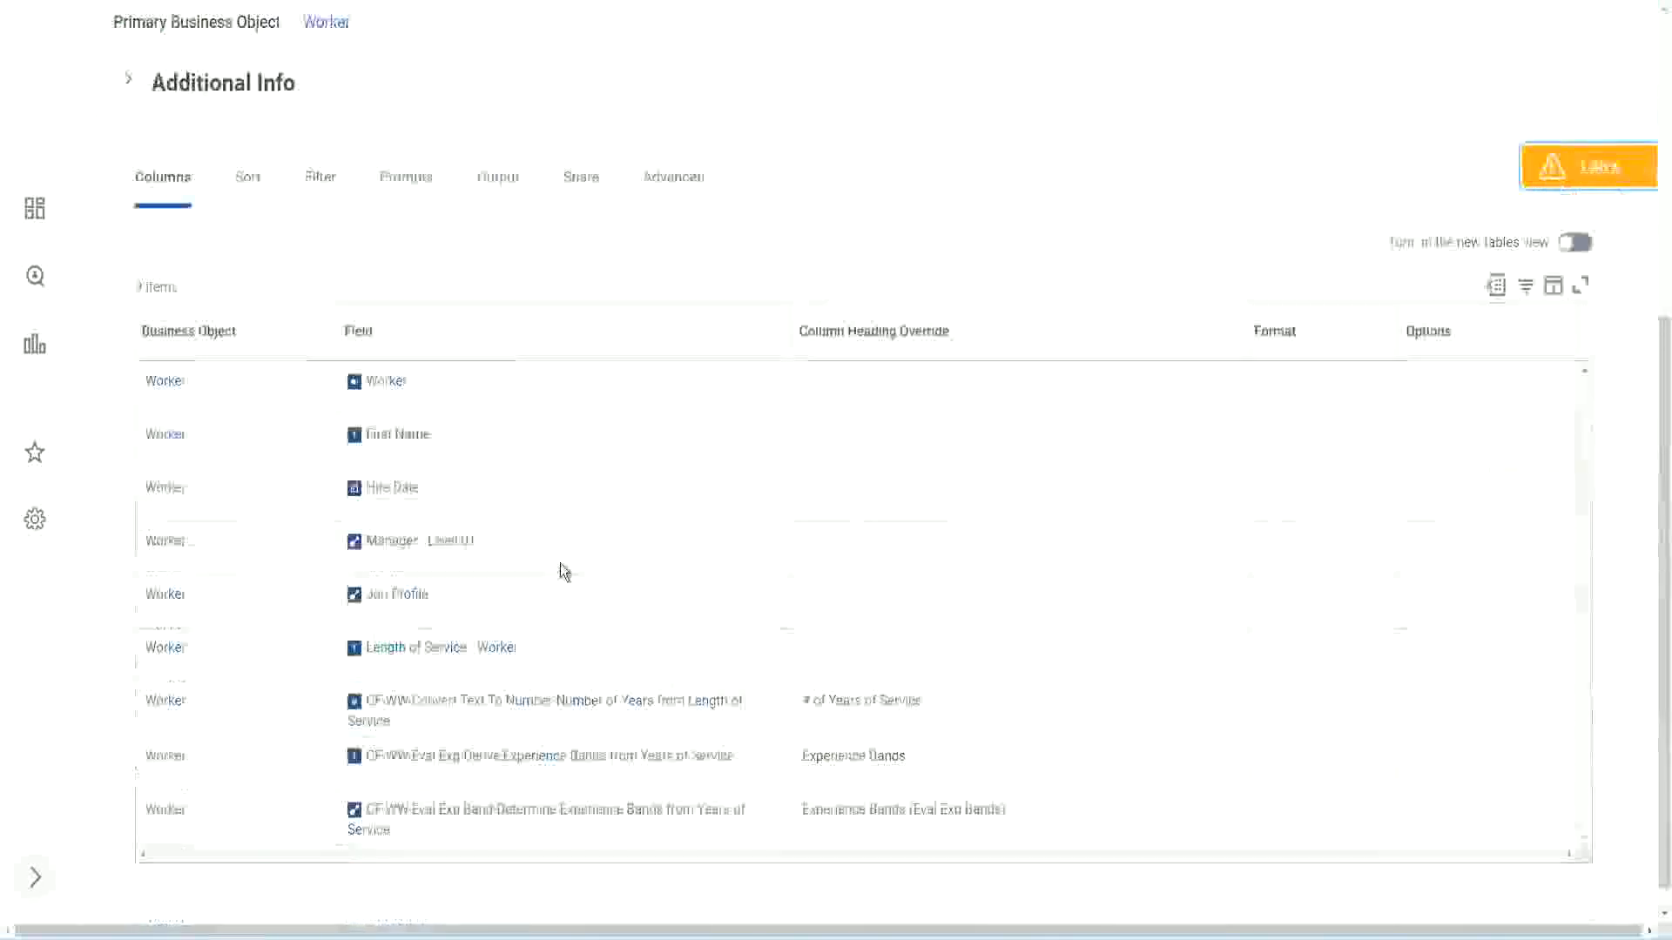
{"action": "right_click", "coordinate": [531, 681]}
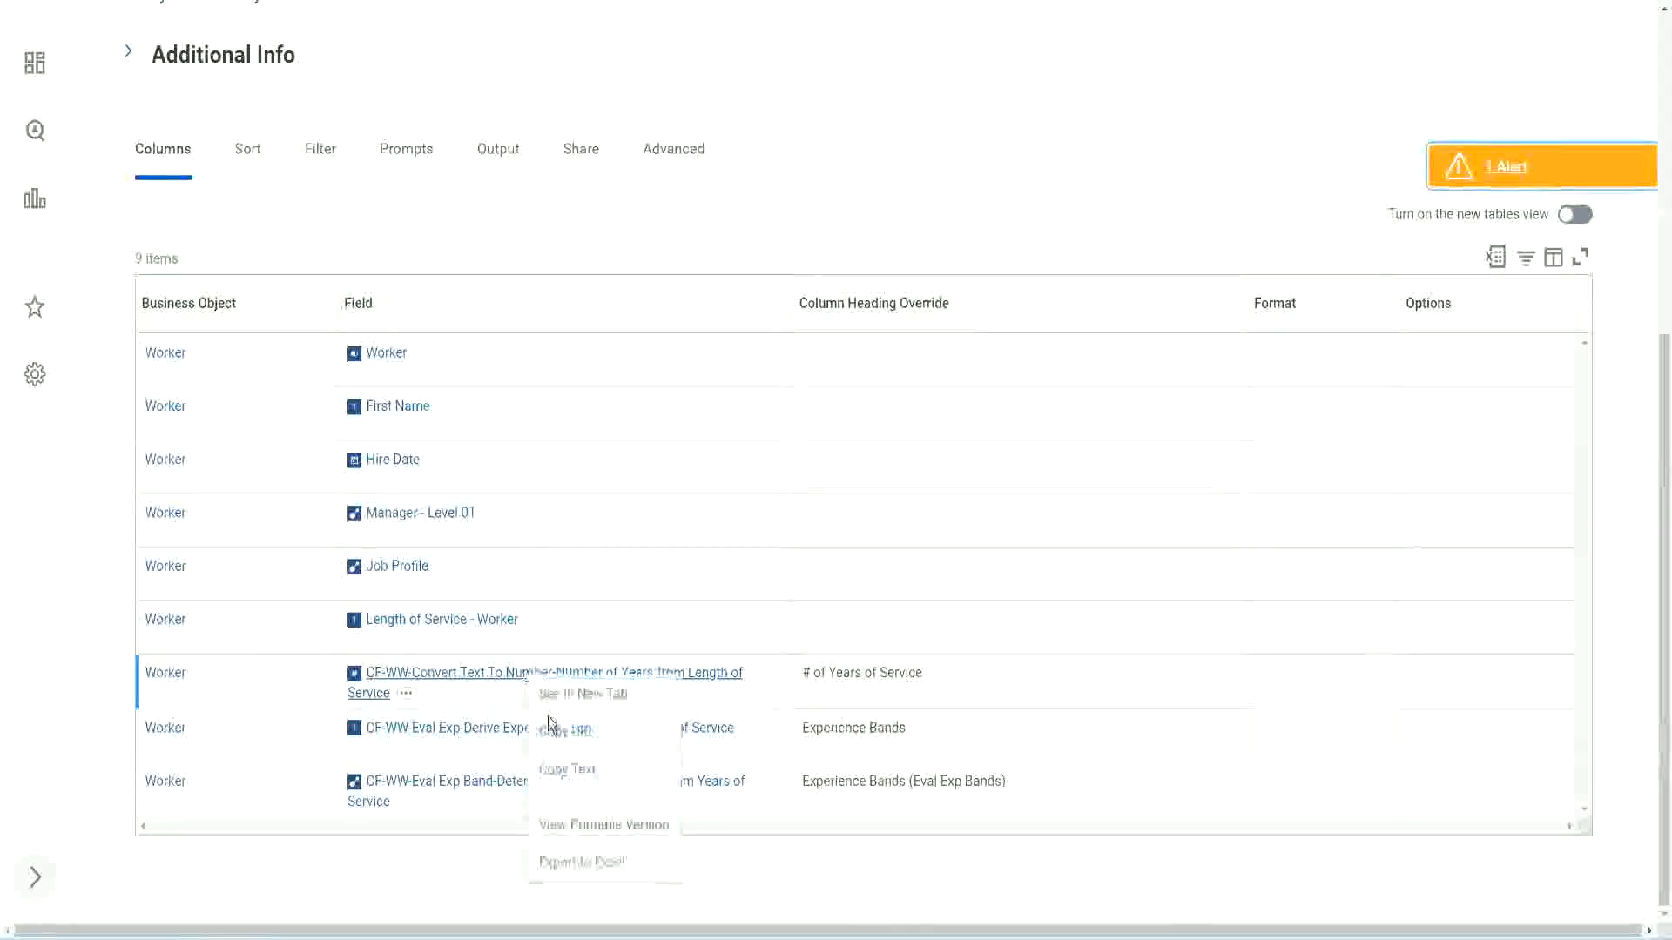
{"action": "left_click", "coordinate": [577, 775]}
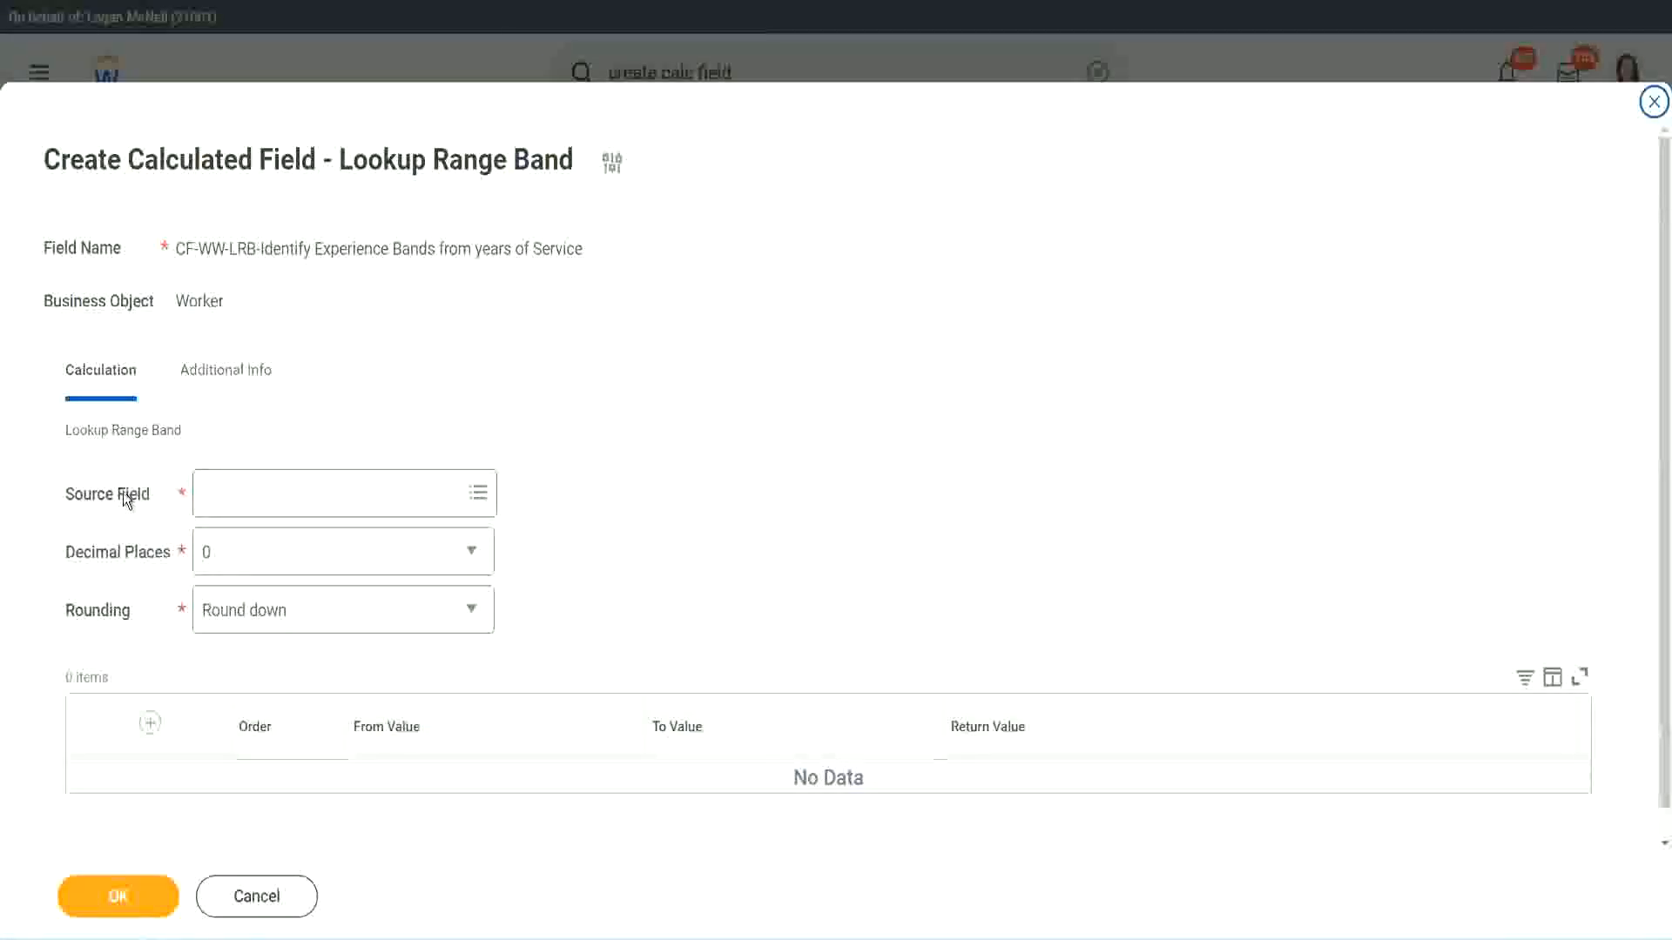
{"action": "left_click", "coordinate": [259, 496]}
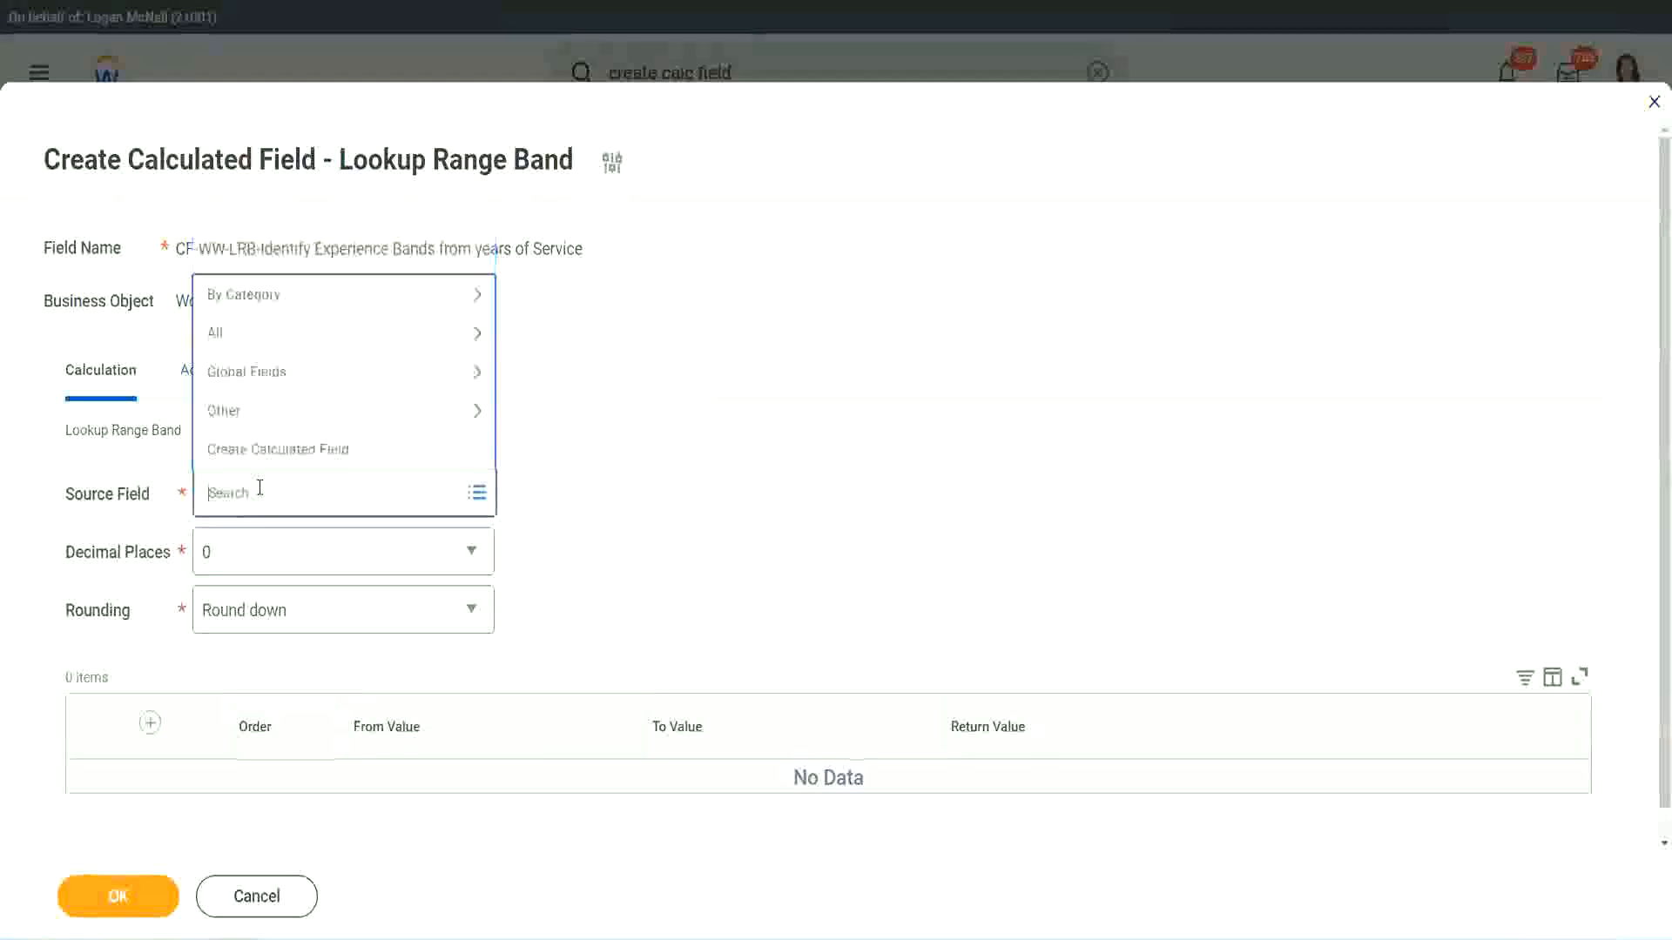
{"action": "key", "text": "ctrl+v"}
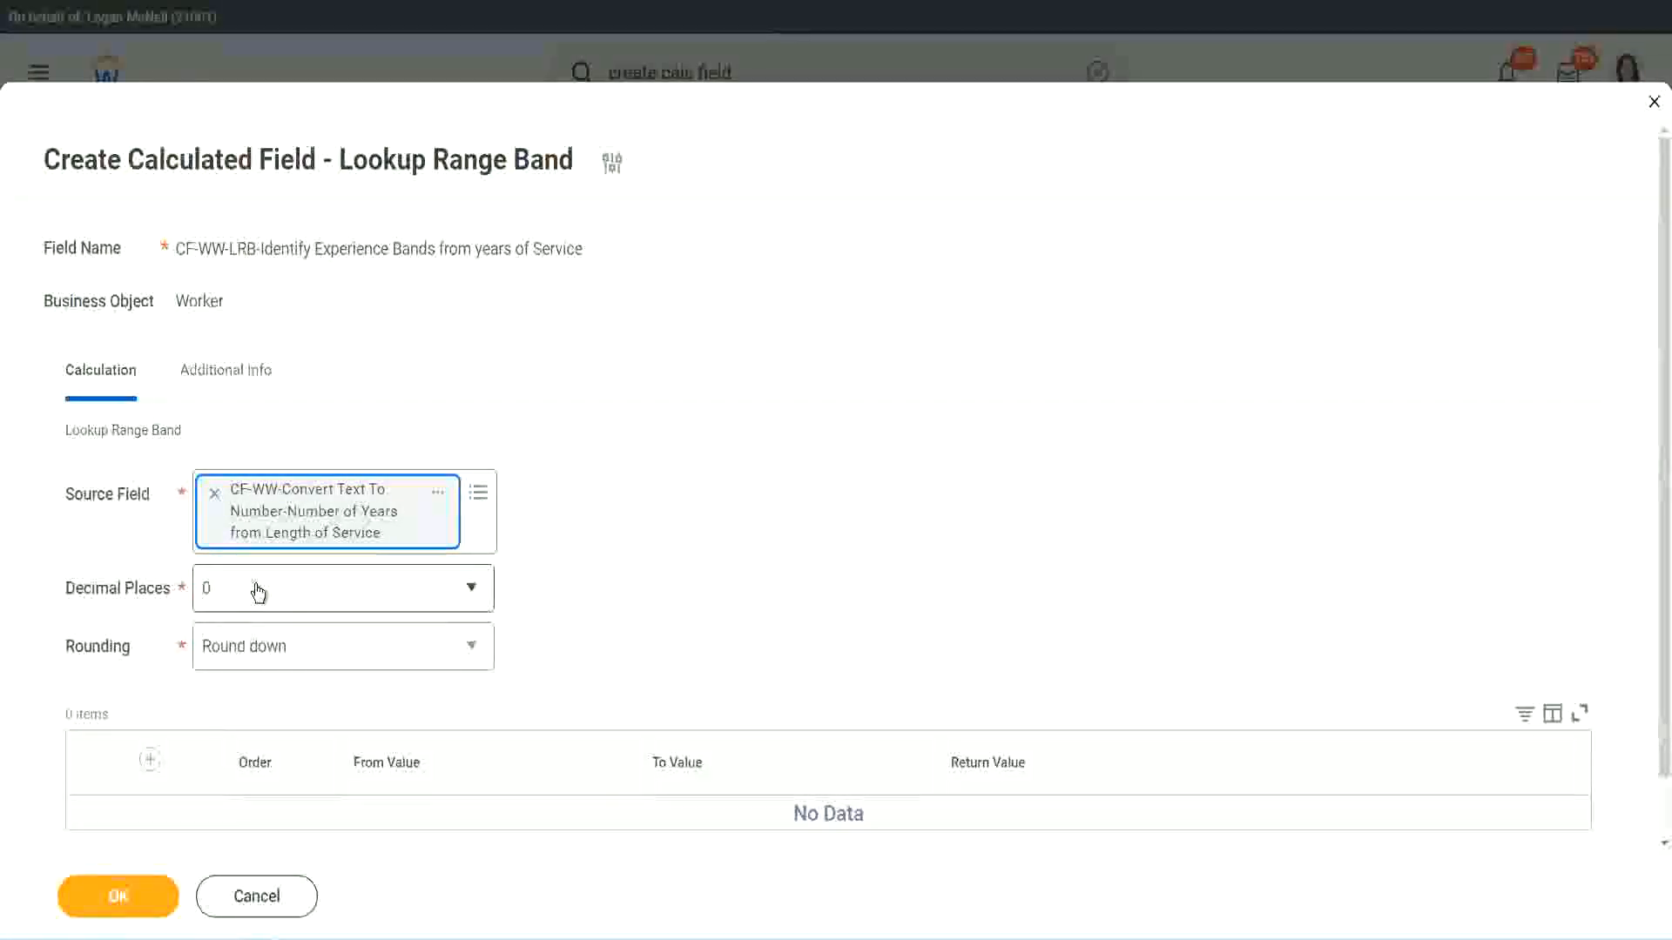
Keep Decimal Places at 0 and set Rounding to Round for the range band lookup.
{"action": "left_click", "coordinate": [327, 598]}
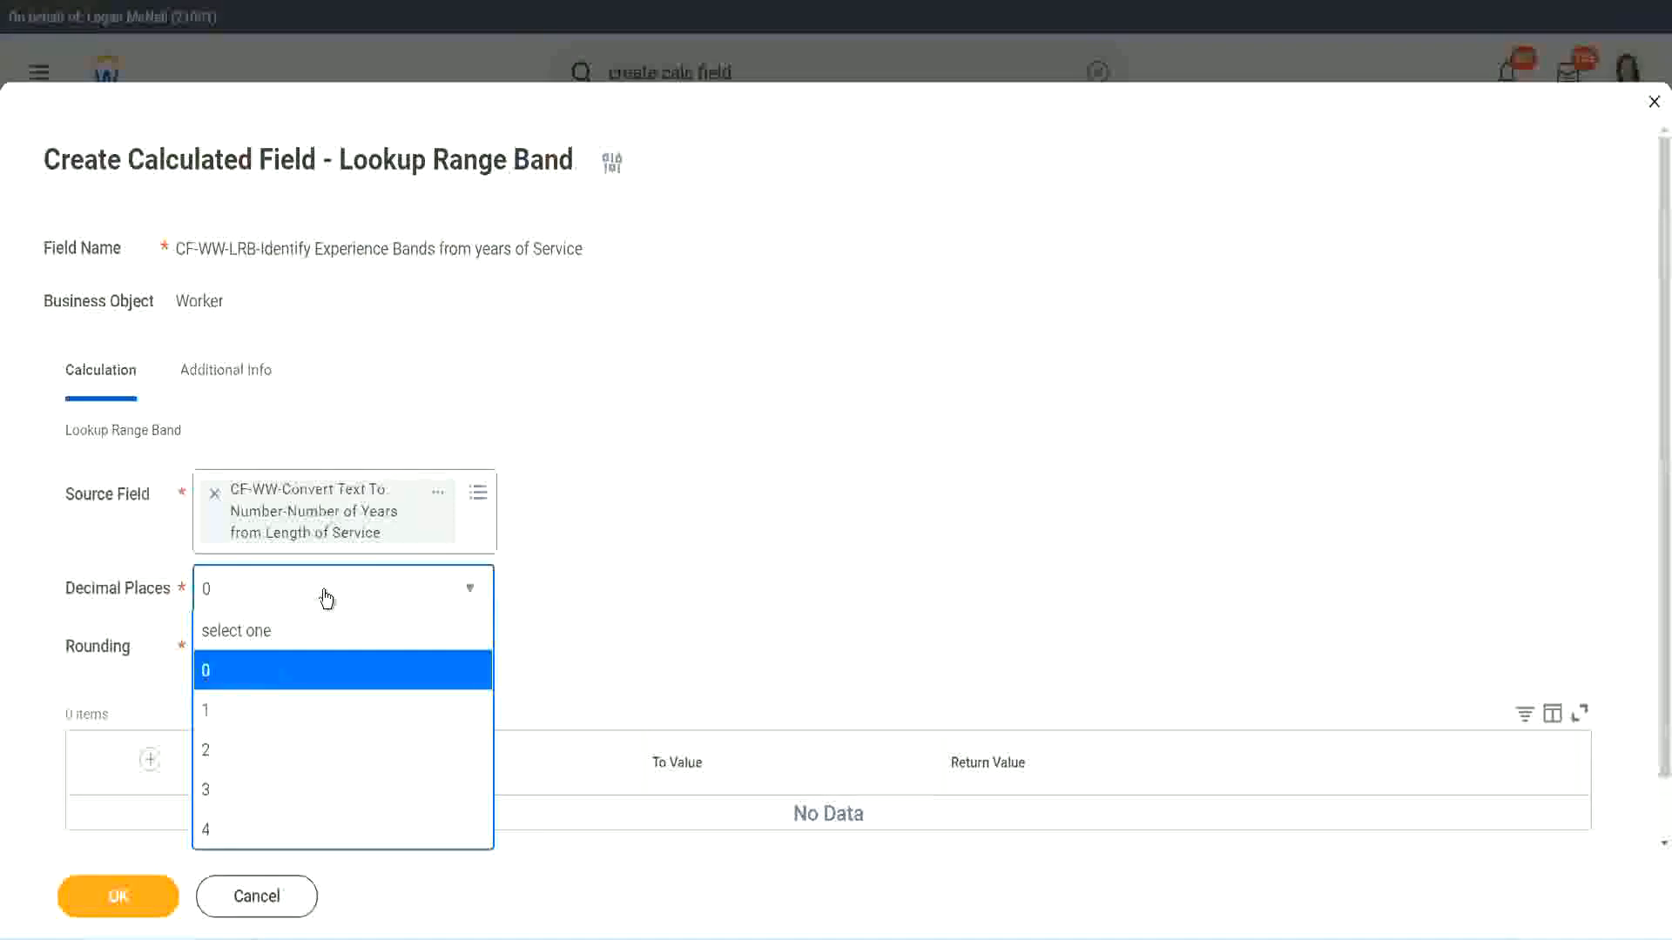
{"action": "left_click", "coordinate": [651, 572]}
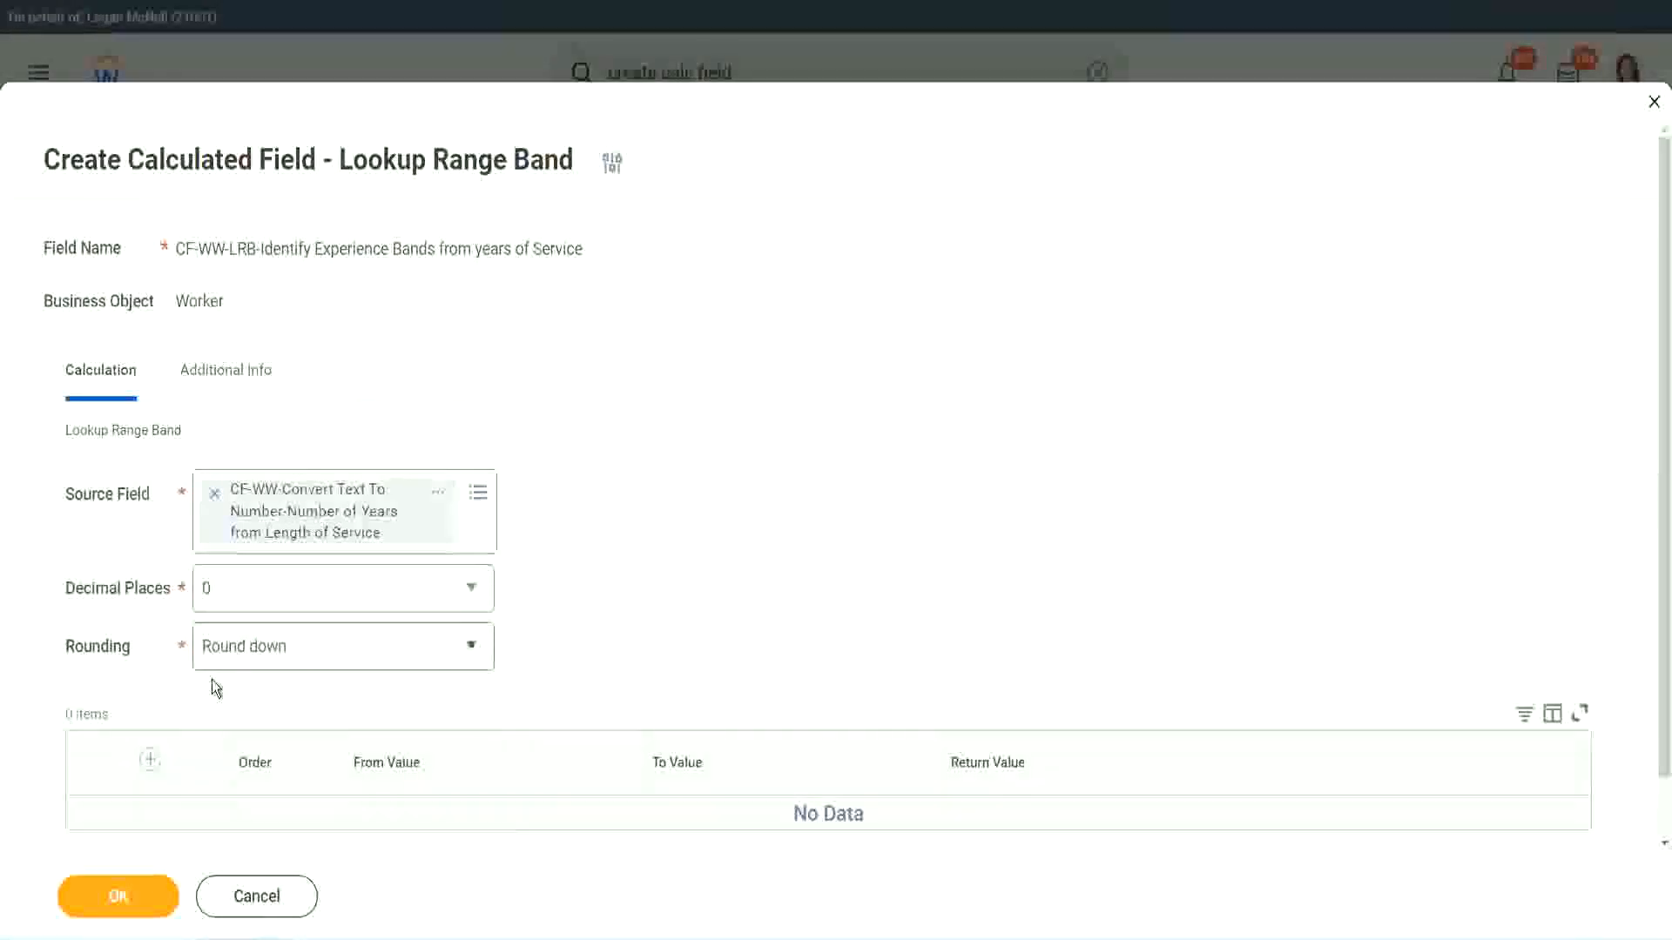
{"action": "left_click", "coordinate": [268, 651]}
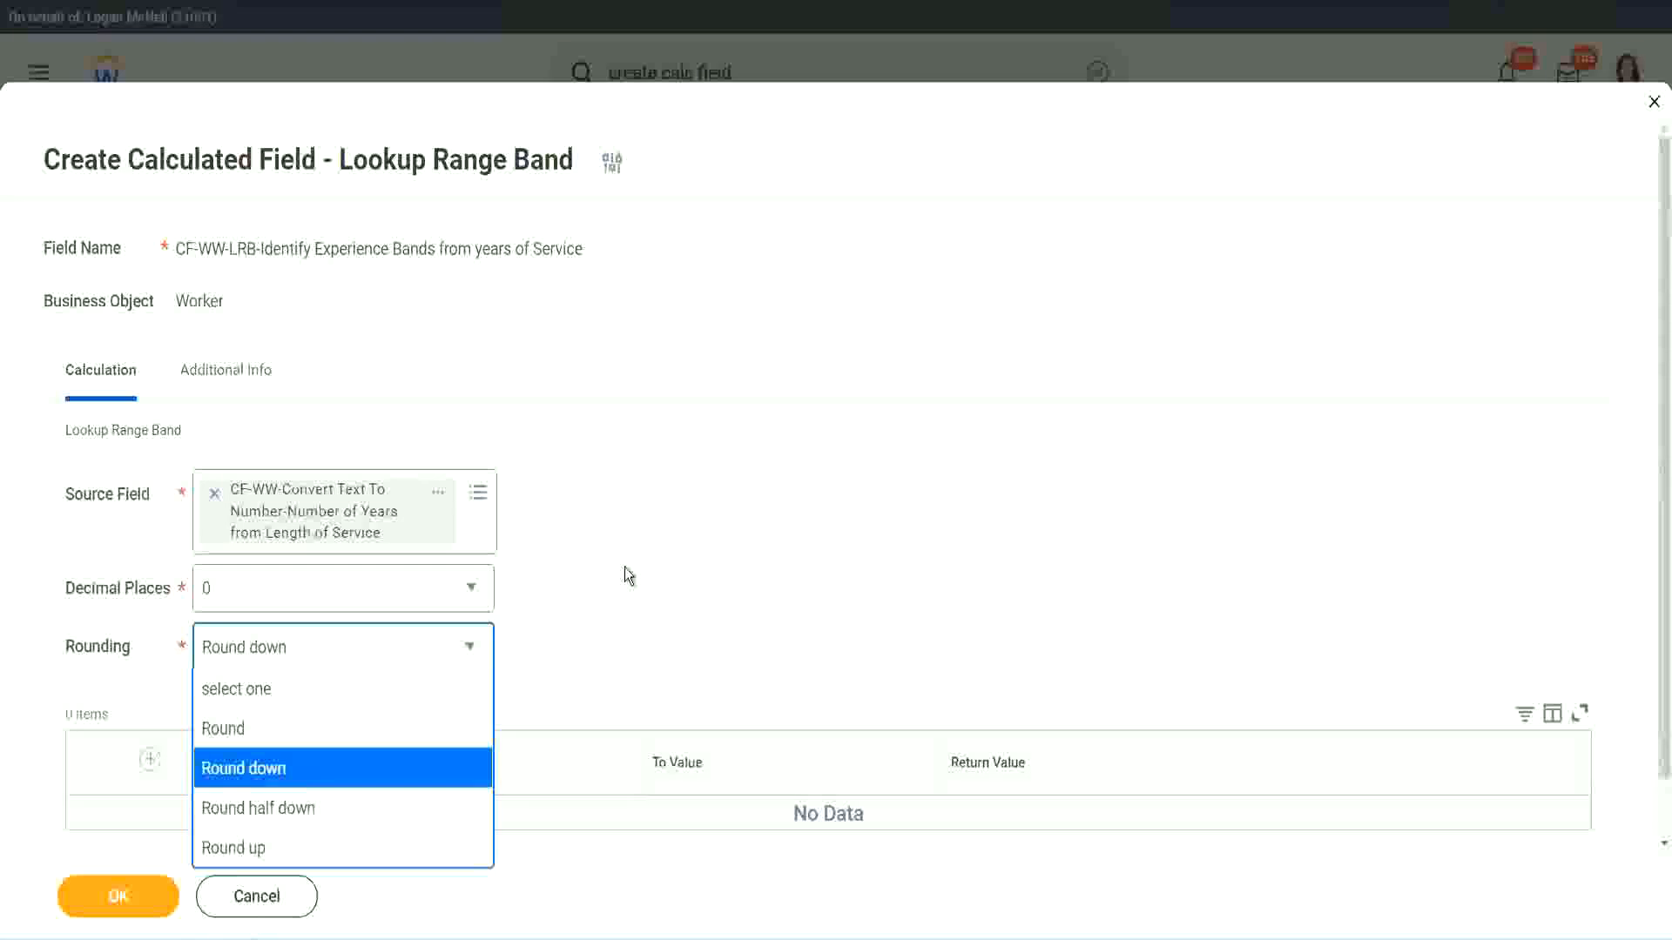
{"action": "left_click", "coordinate": [588, 641]}
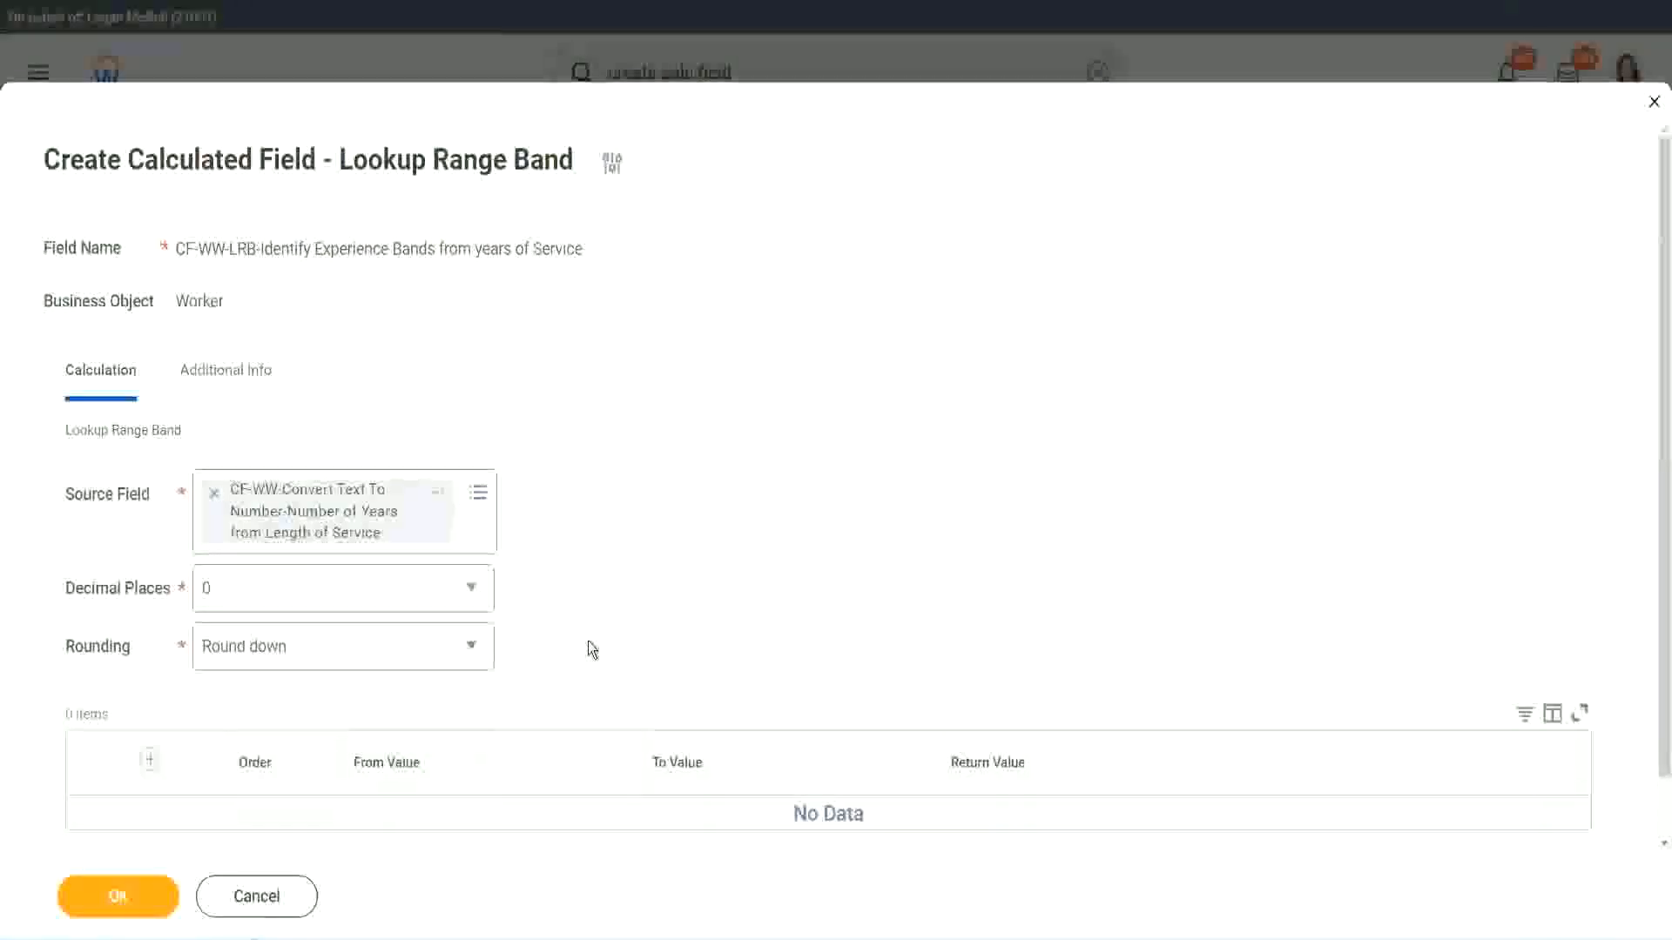
{"action": "left_click", "coordinate": [285, 655]}
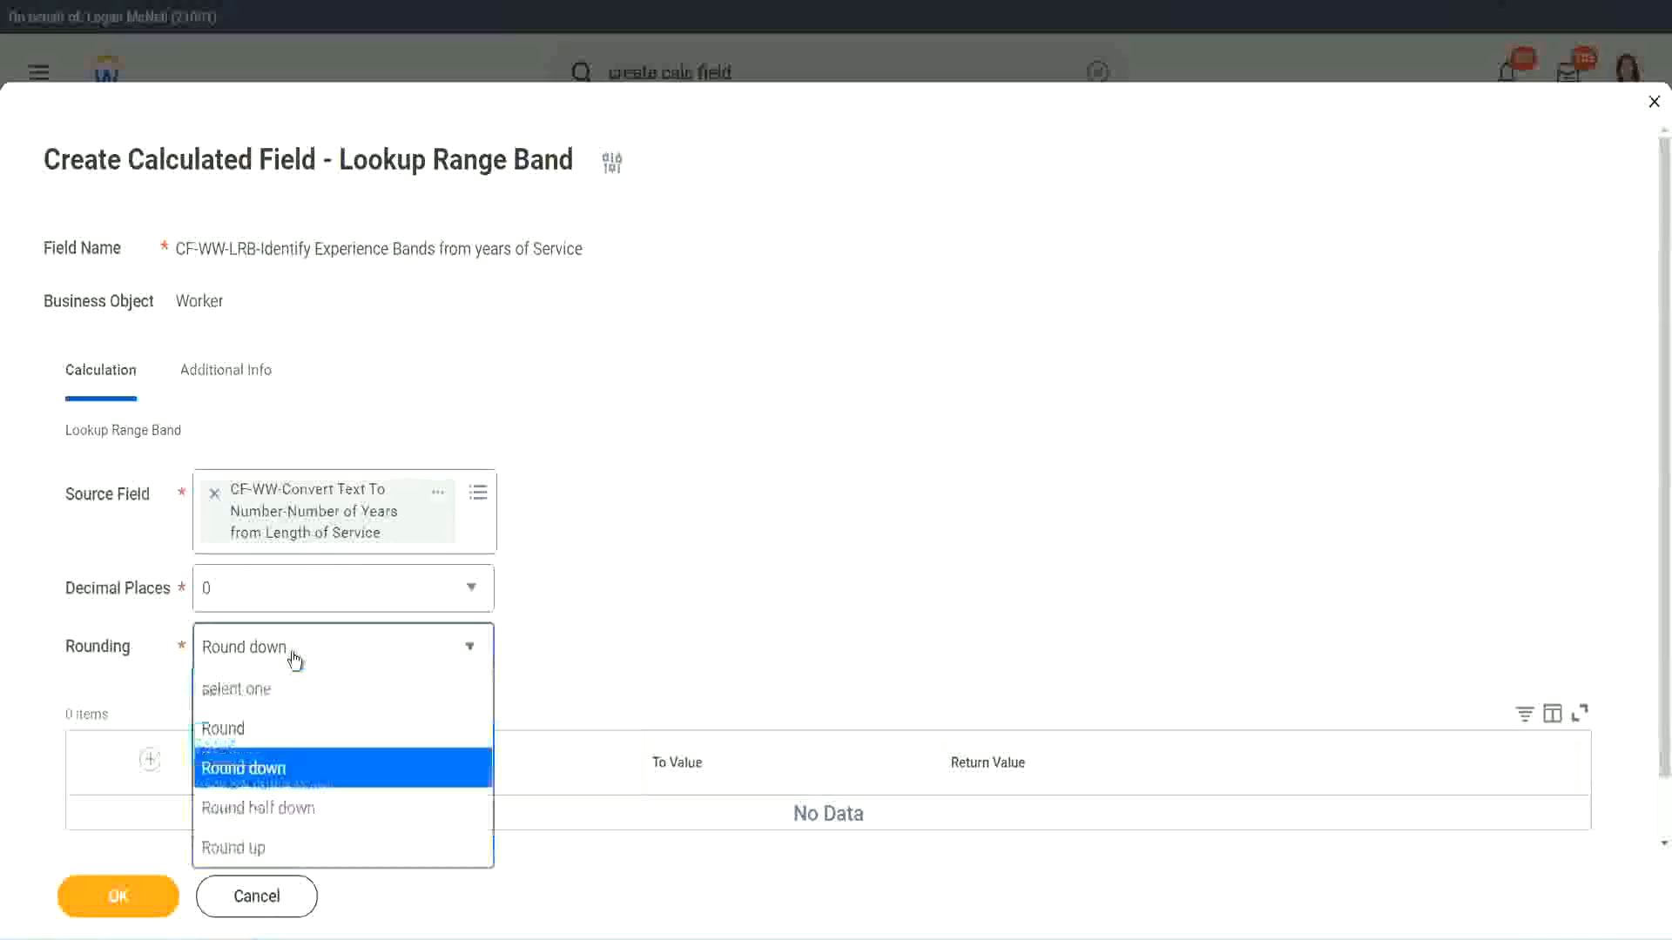
{"action": "left_click", "coordinate": [277, 732]}
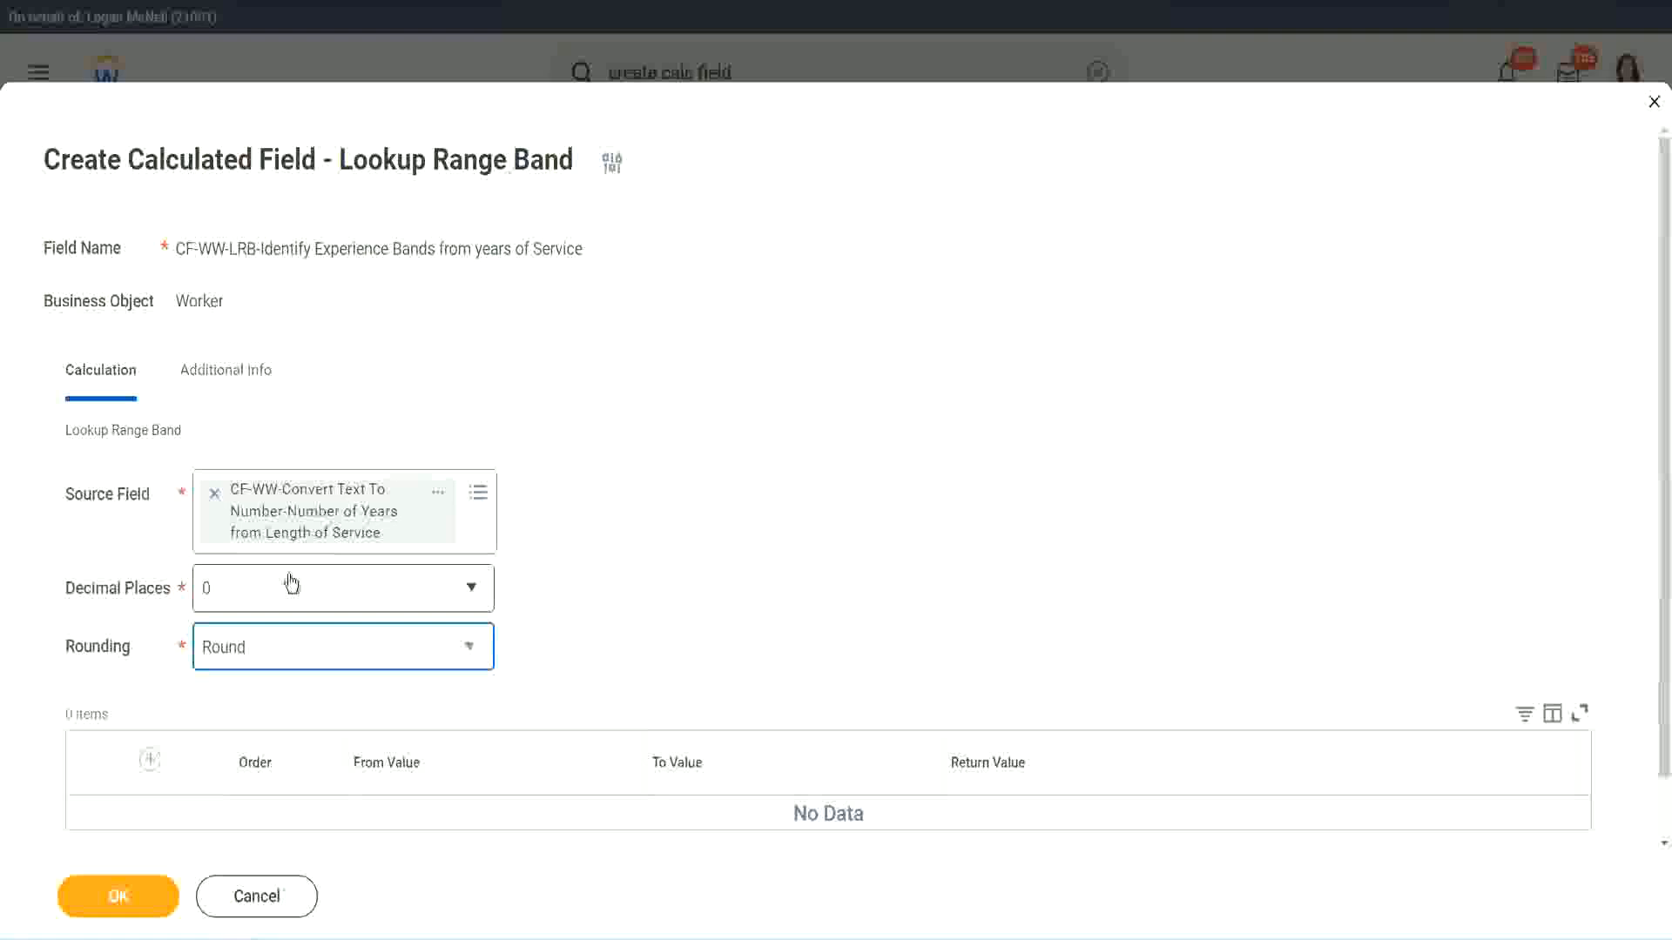
Add a range row with From Value 0, To Value 7 and Return Value "Amateur".
{"action": "left_click", "coordinate": [154, 762]}
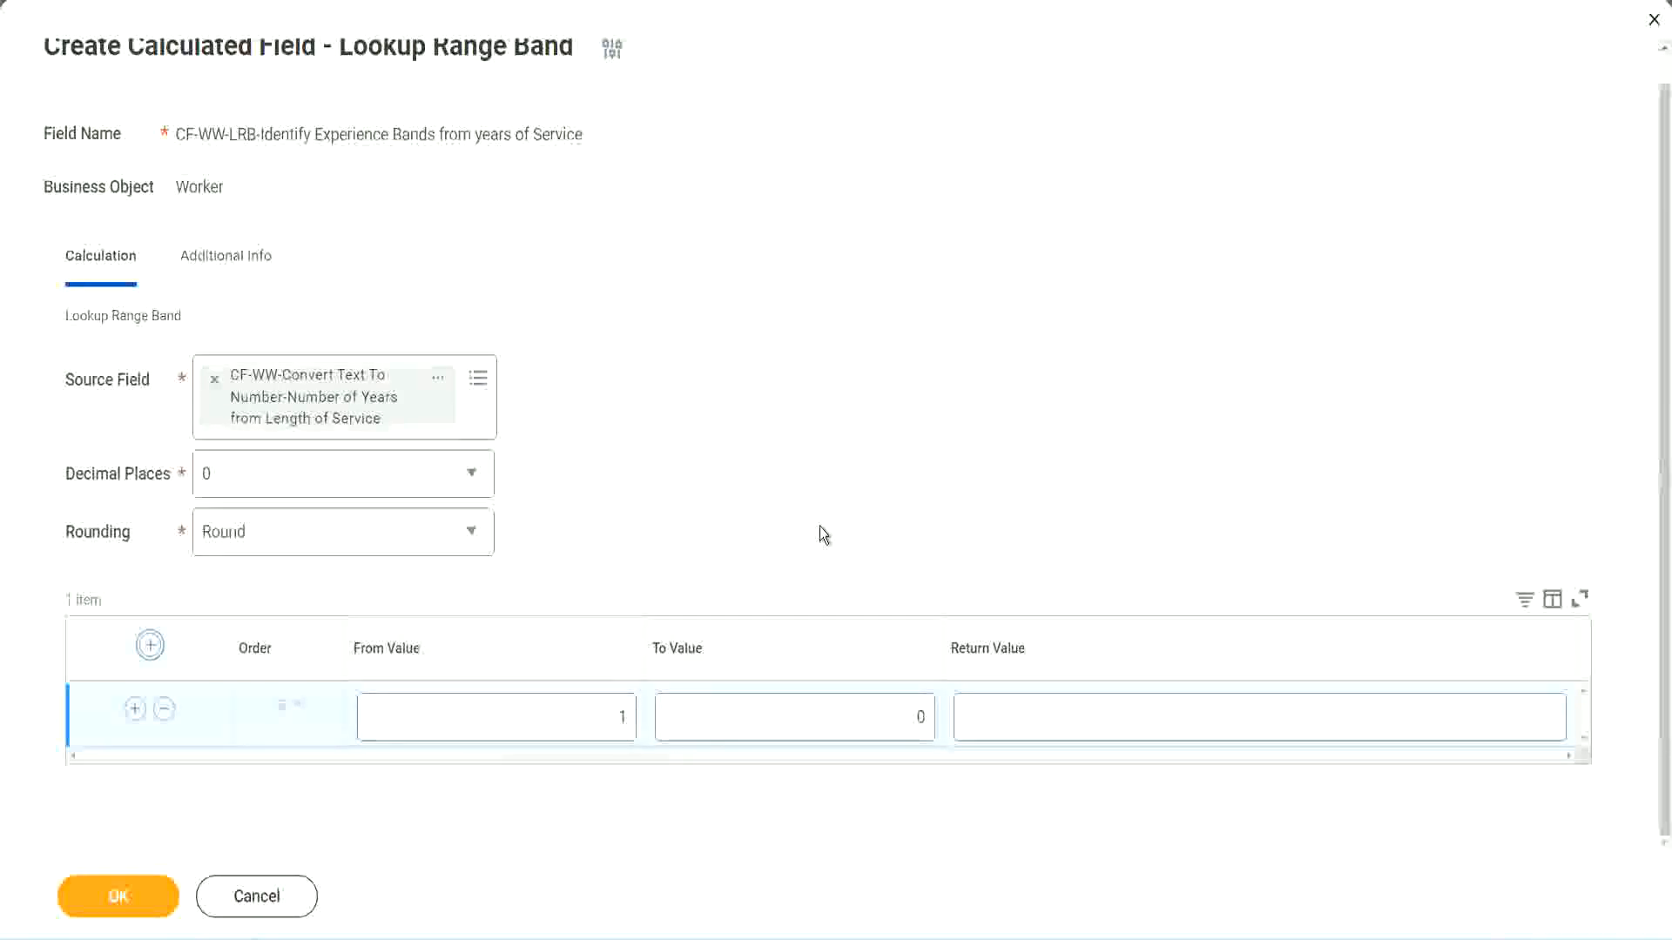
{"action": "left_click", "coordinate": [609, 725]}
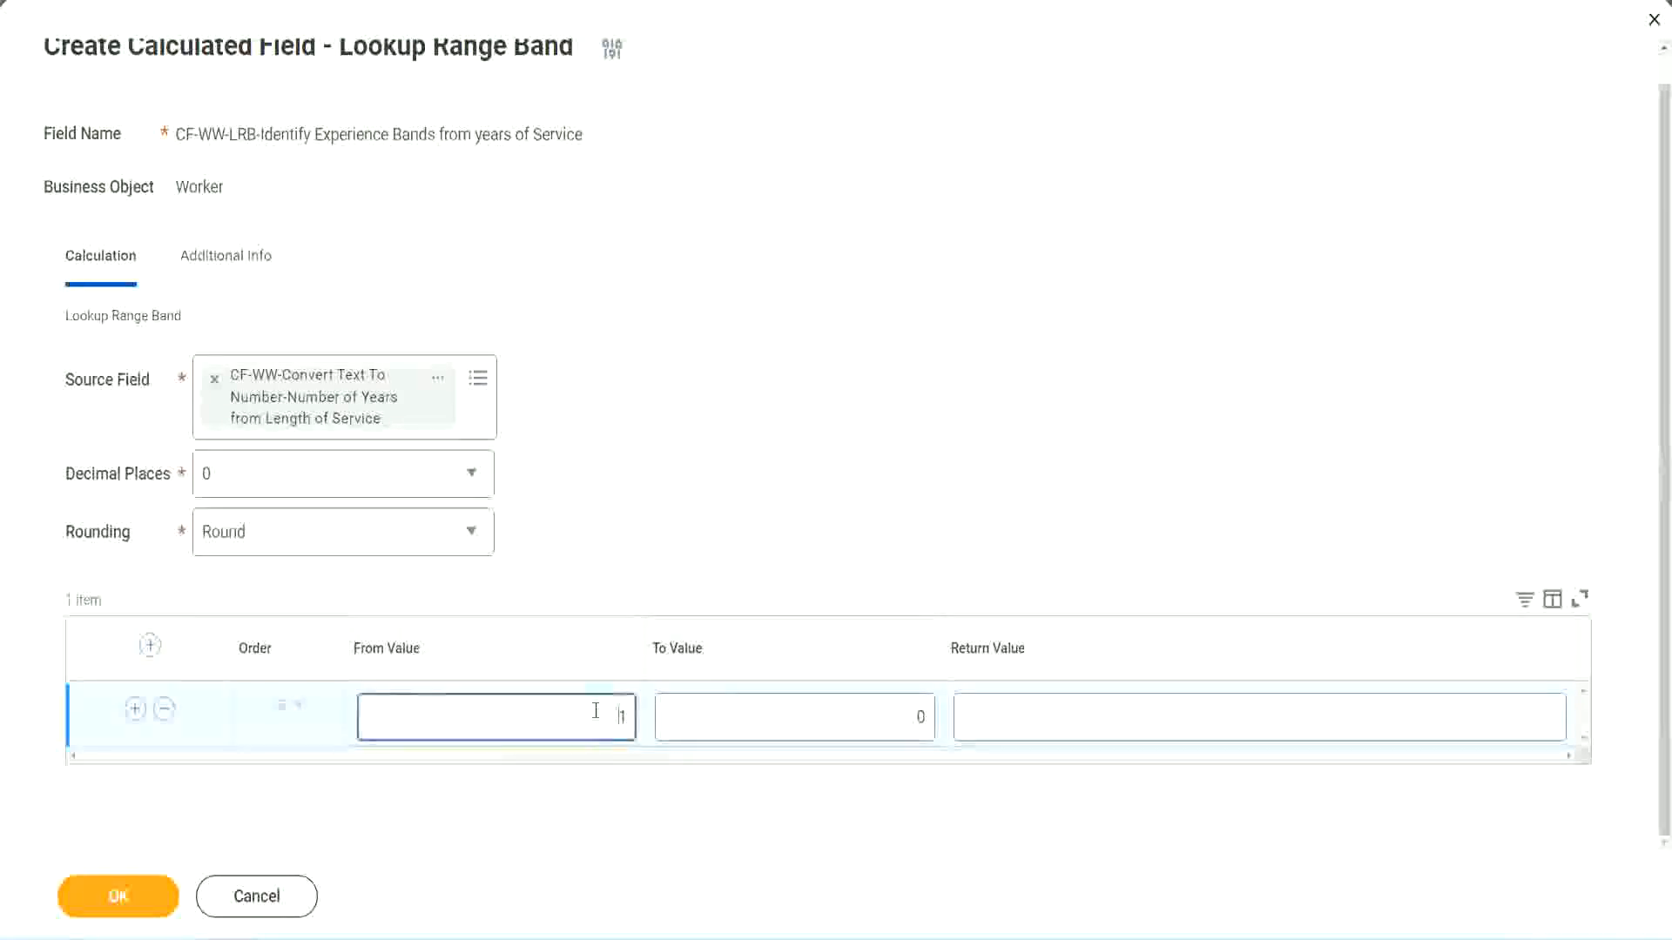
{"action": "type", "text": "0"}
{"action": "key", "text": "Tab"}
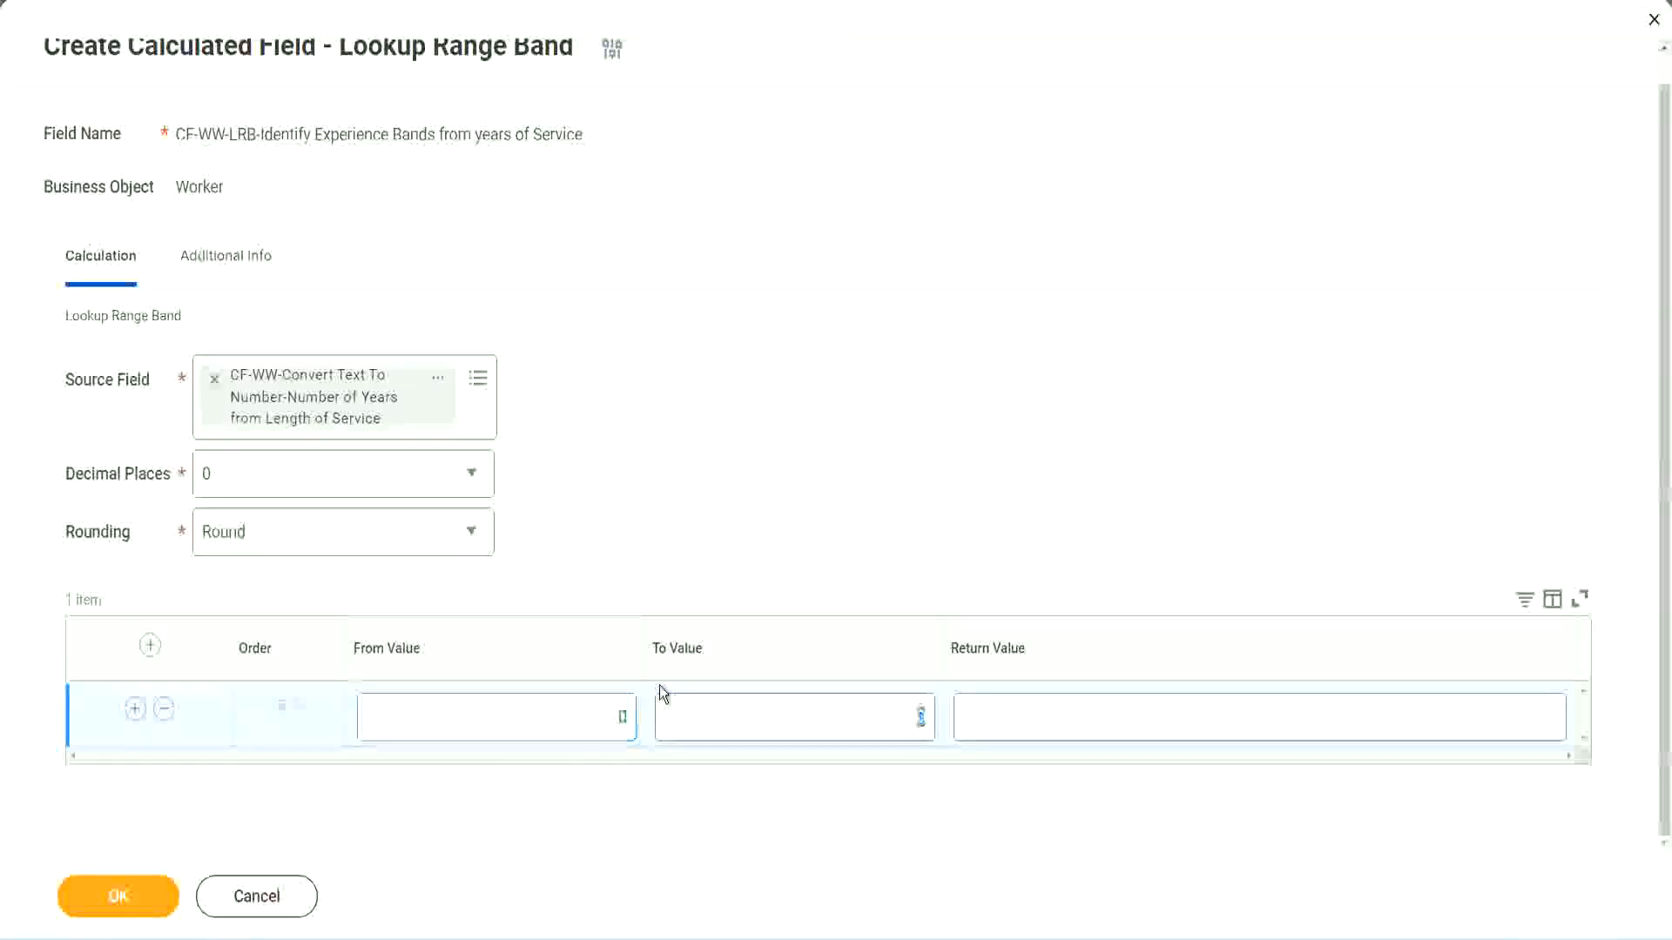
{"action": "type", "text": "7"}
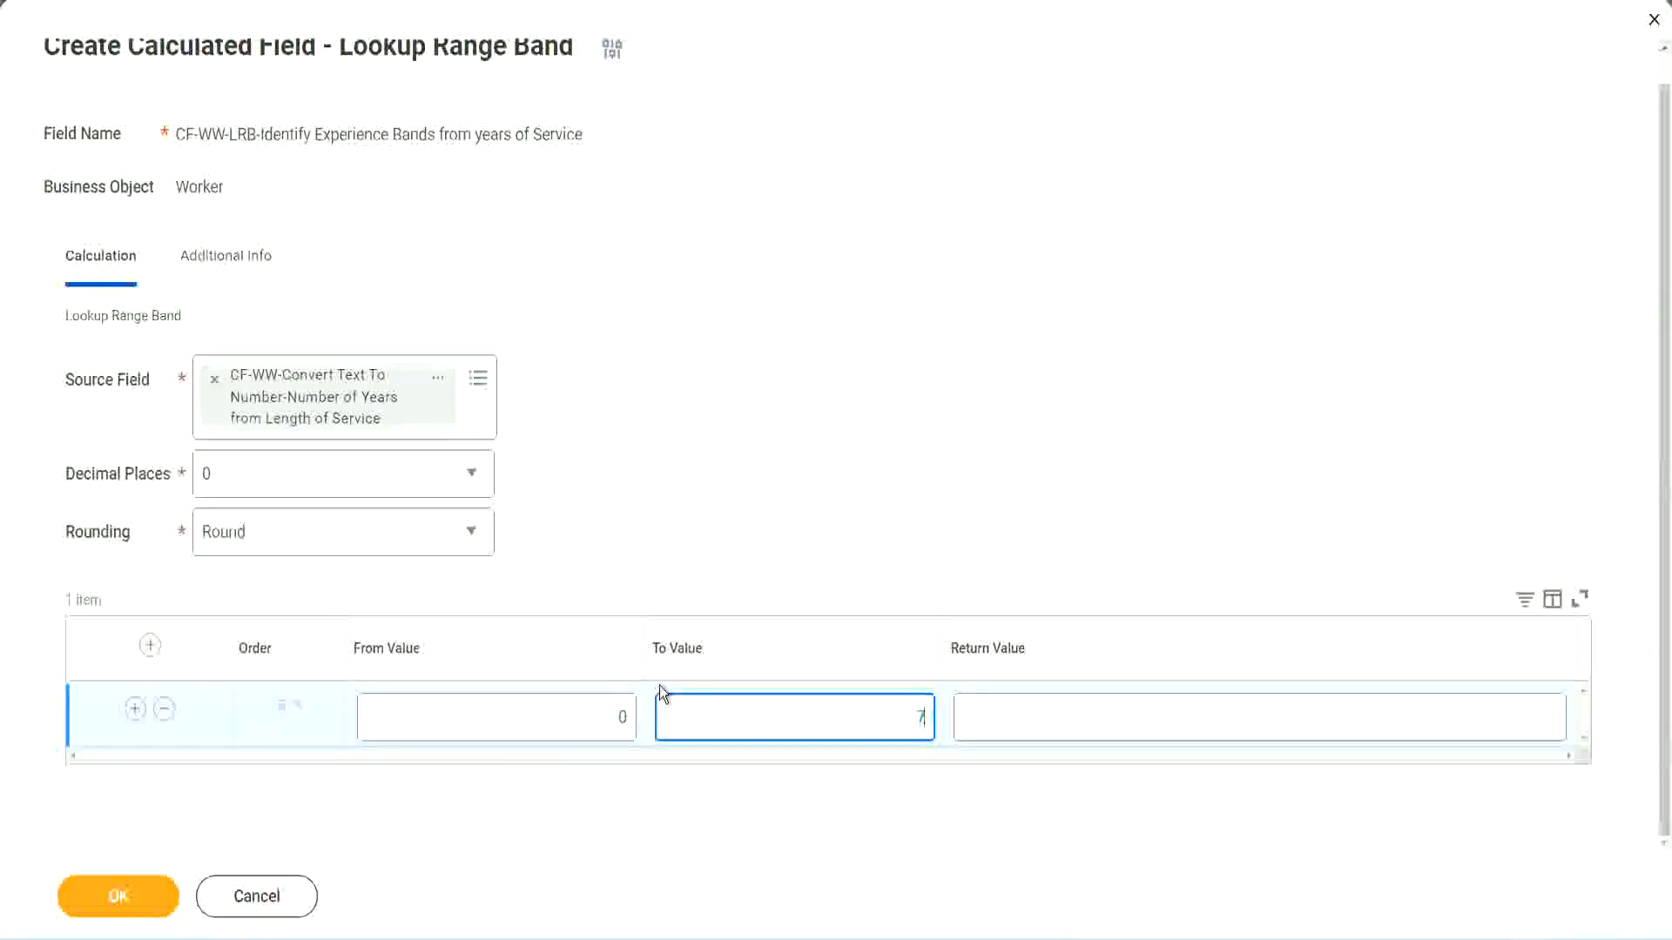
{"action": "key", "text": "Tab"}
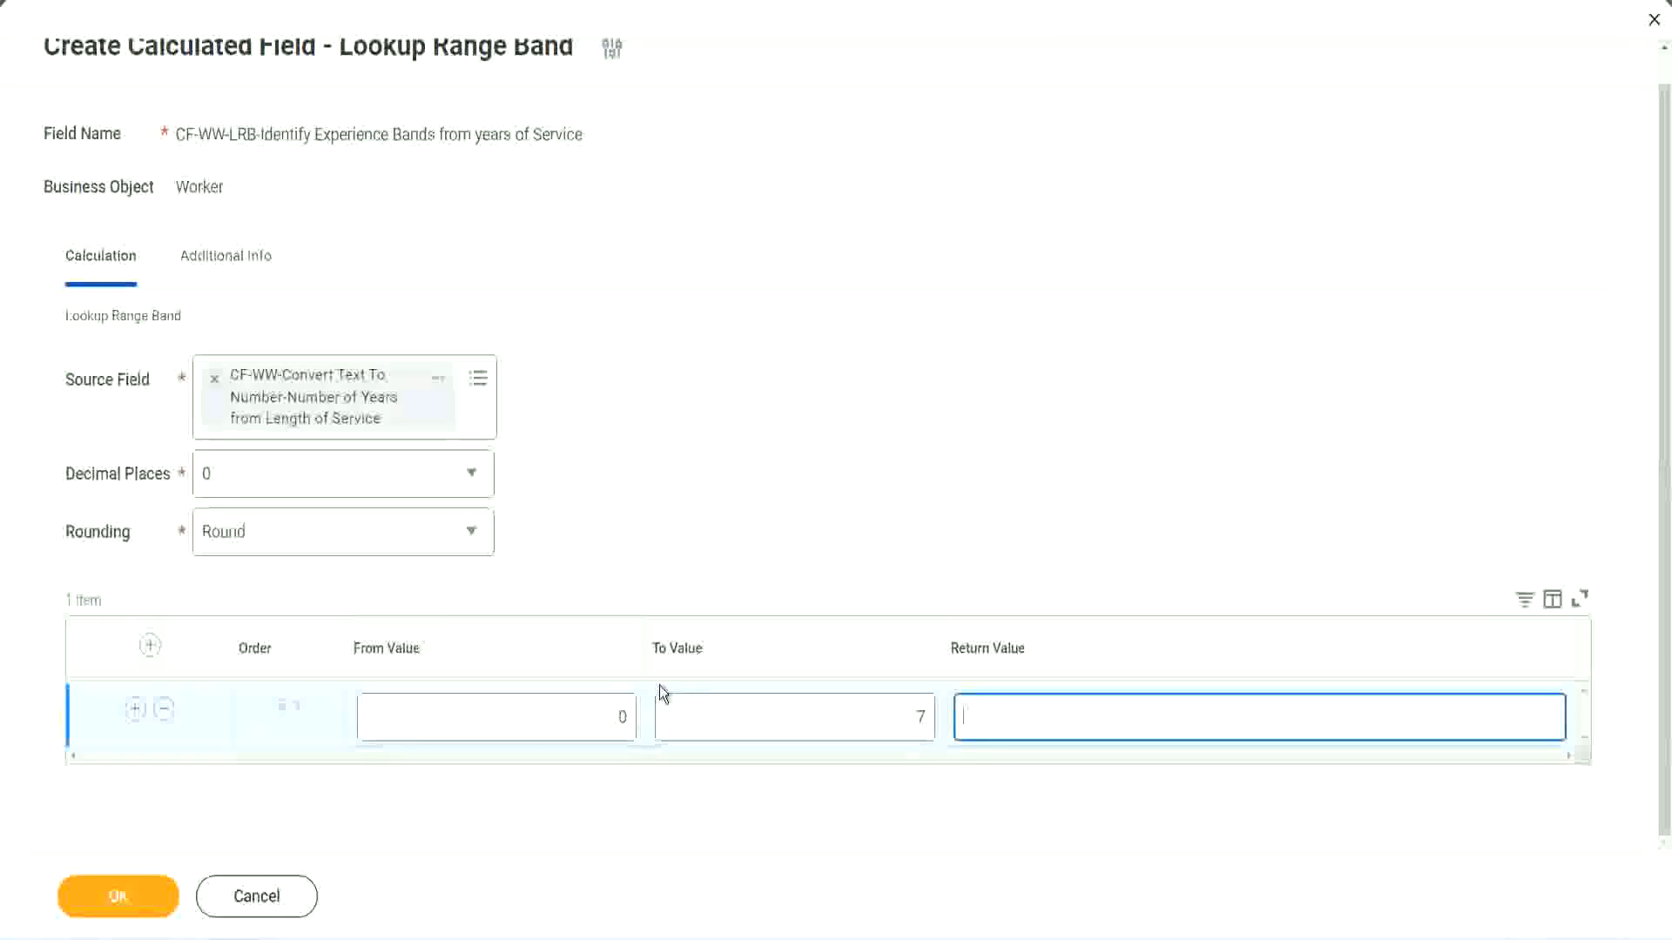
{"action": "type", "text": "Amateur"}
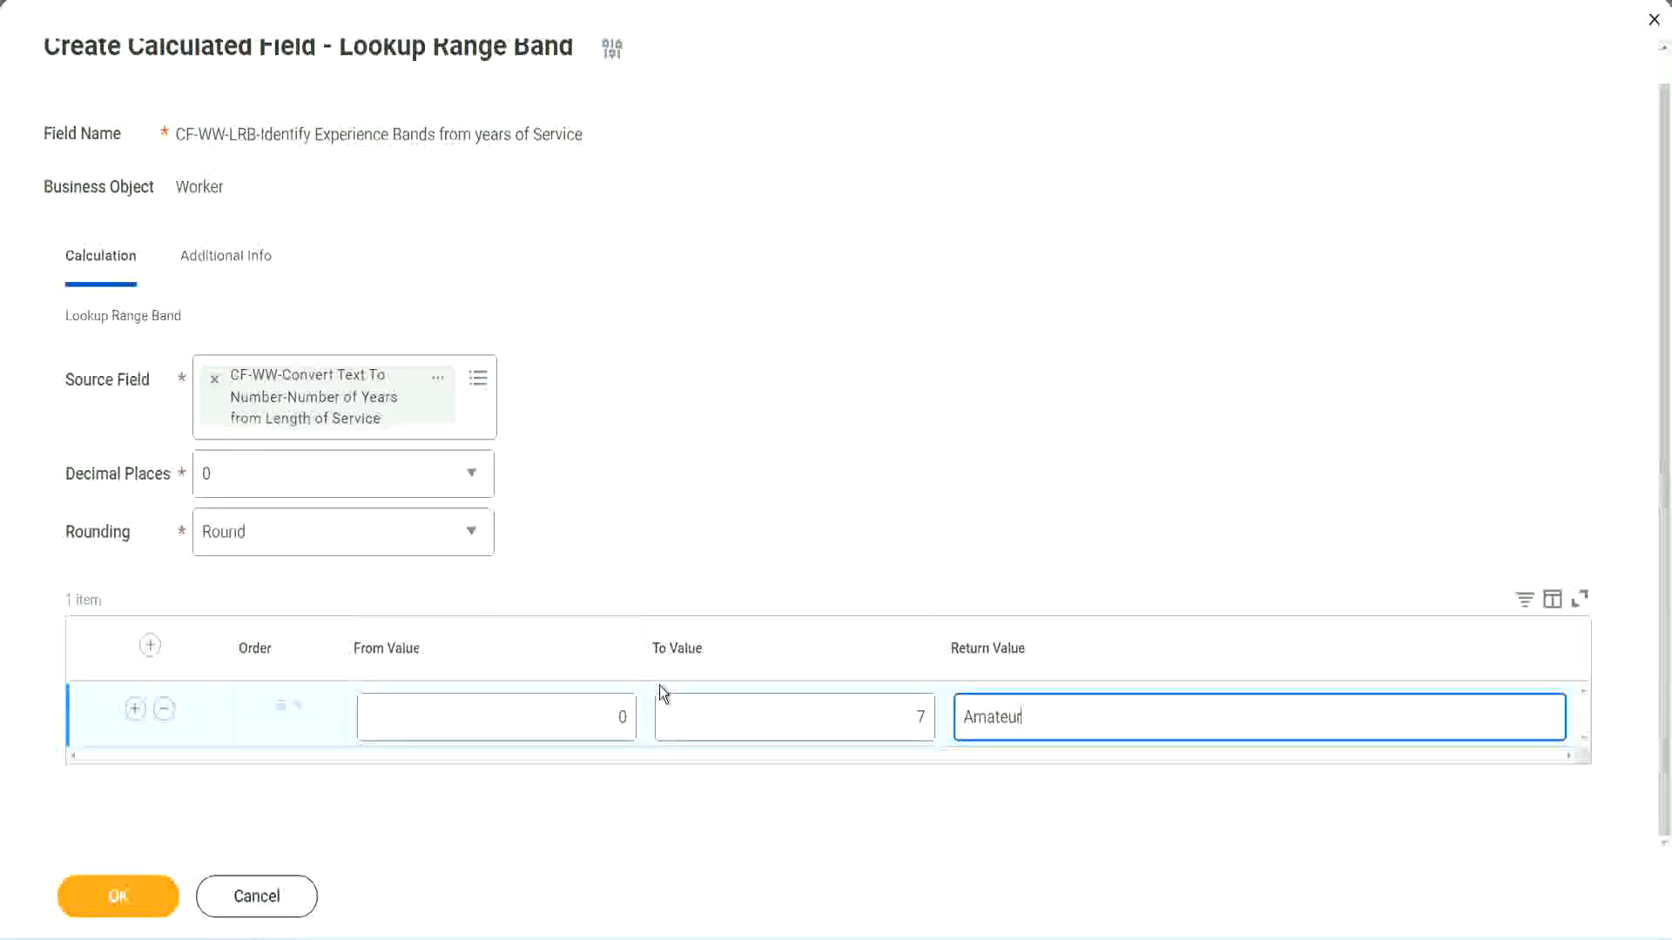
{"action": "left_click", "coordinate": [578, 720]}
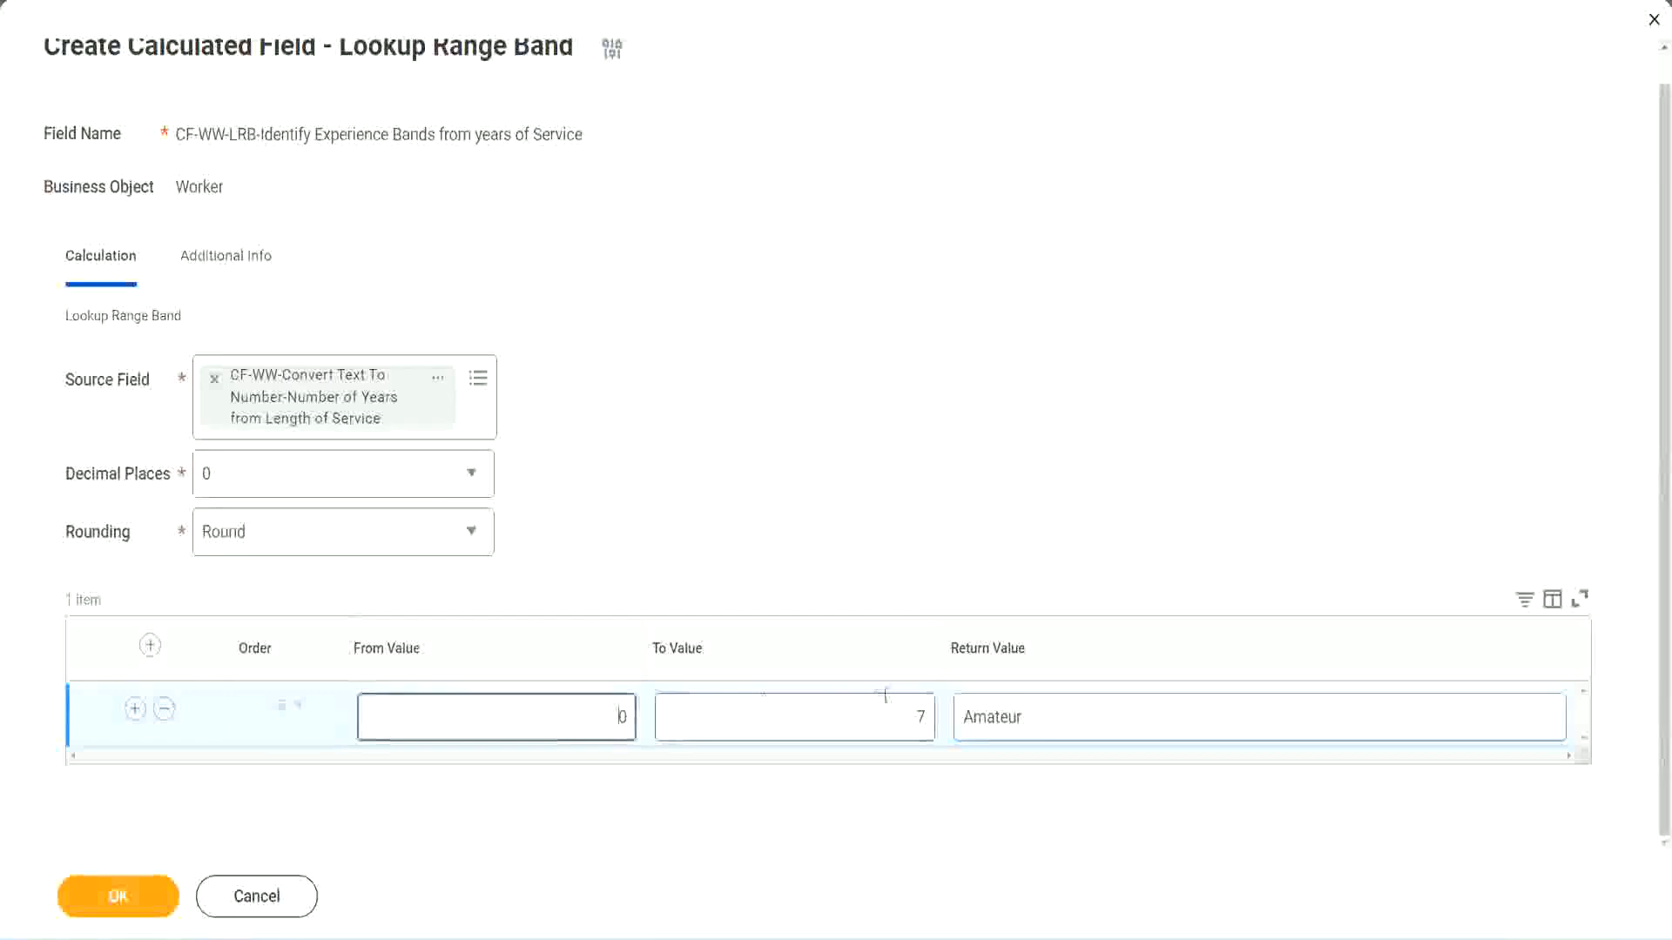
{"action": "left_click", "coordinate": [904, 705]}
{"action": "type", "text": "7"}
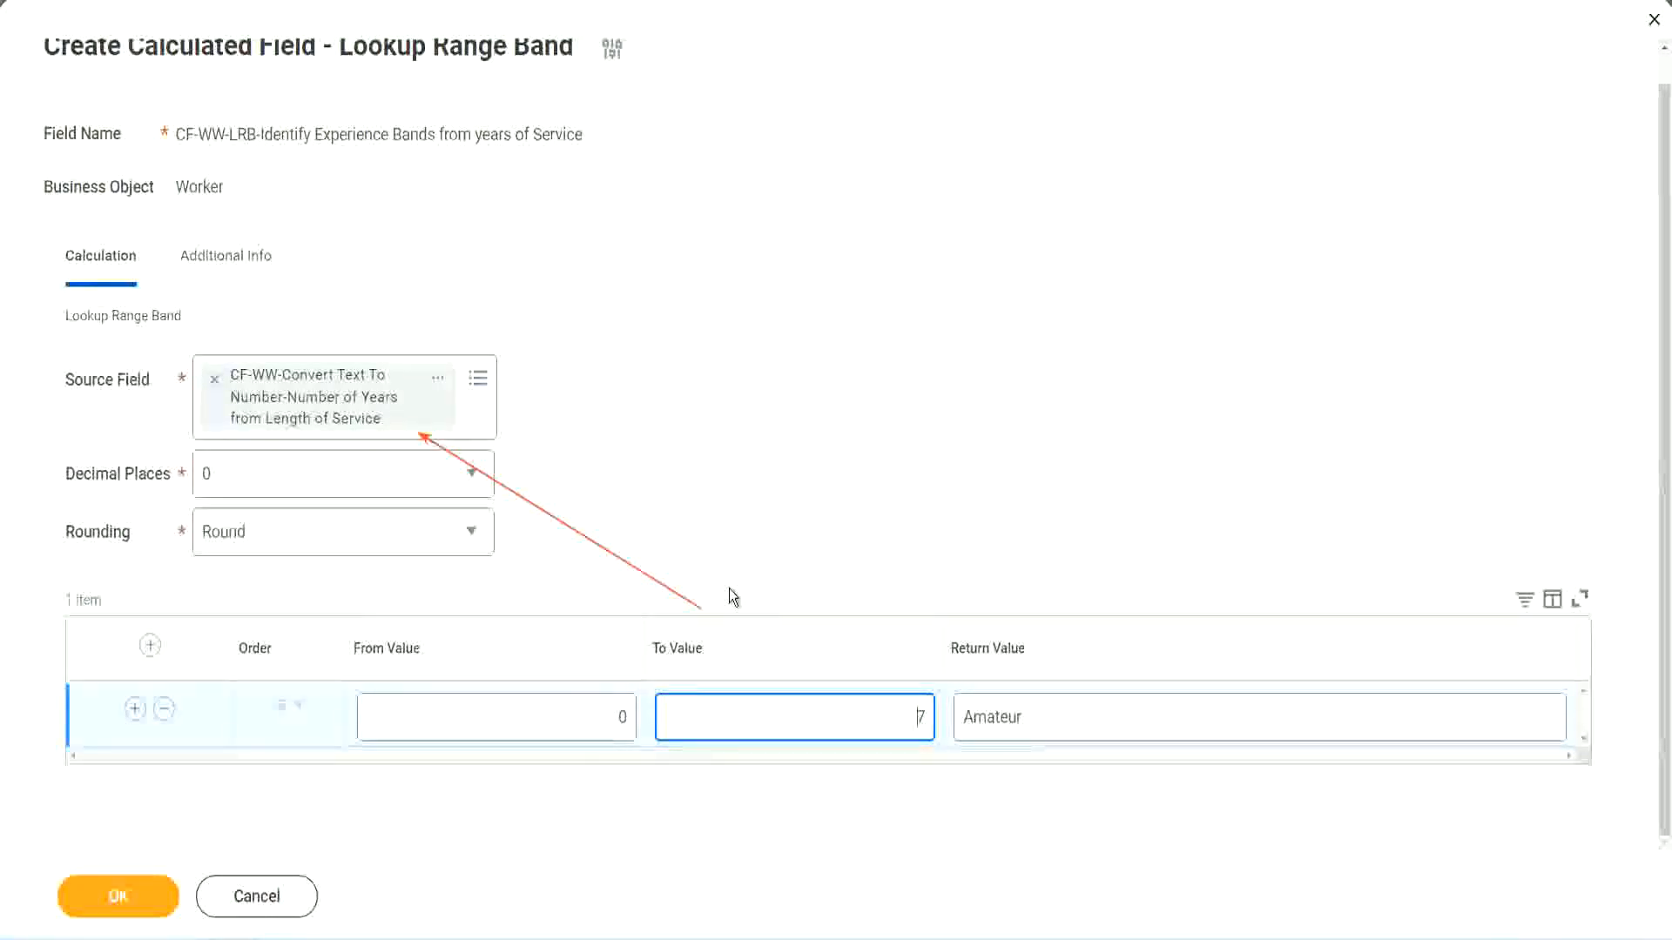
Add a second range row with From Value 8, To Value 15 and Return Value "Experienced".
{"action": "left_click", "coordinate": [135, 708]}
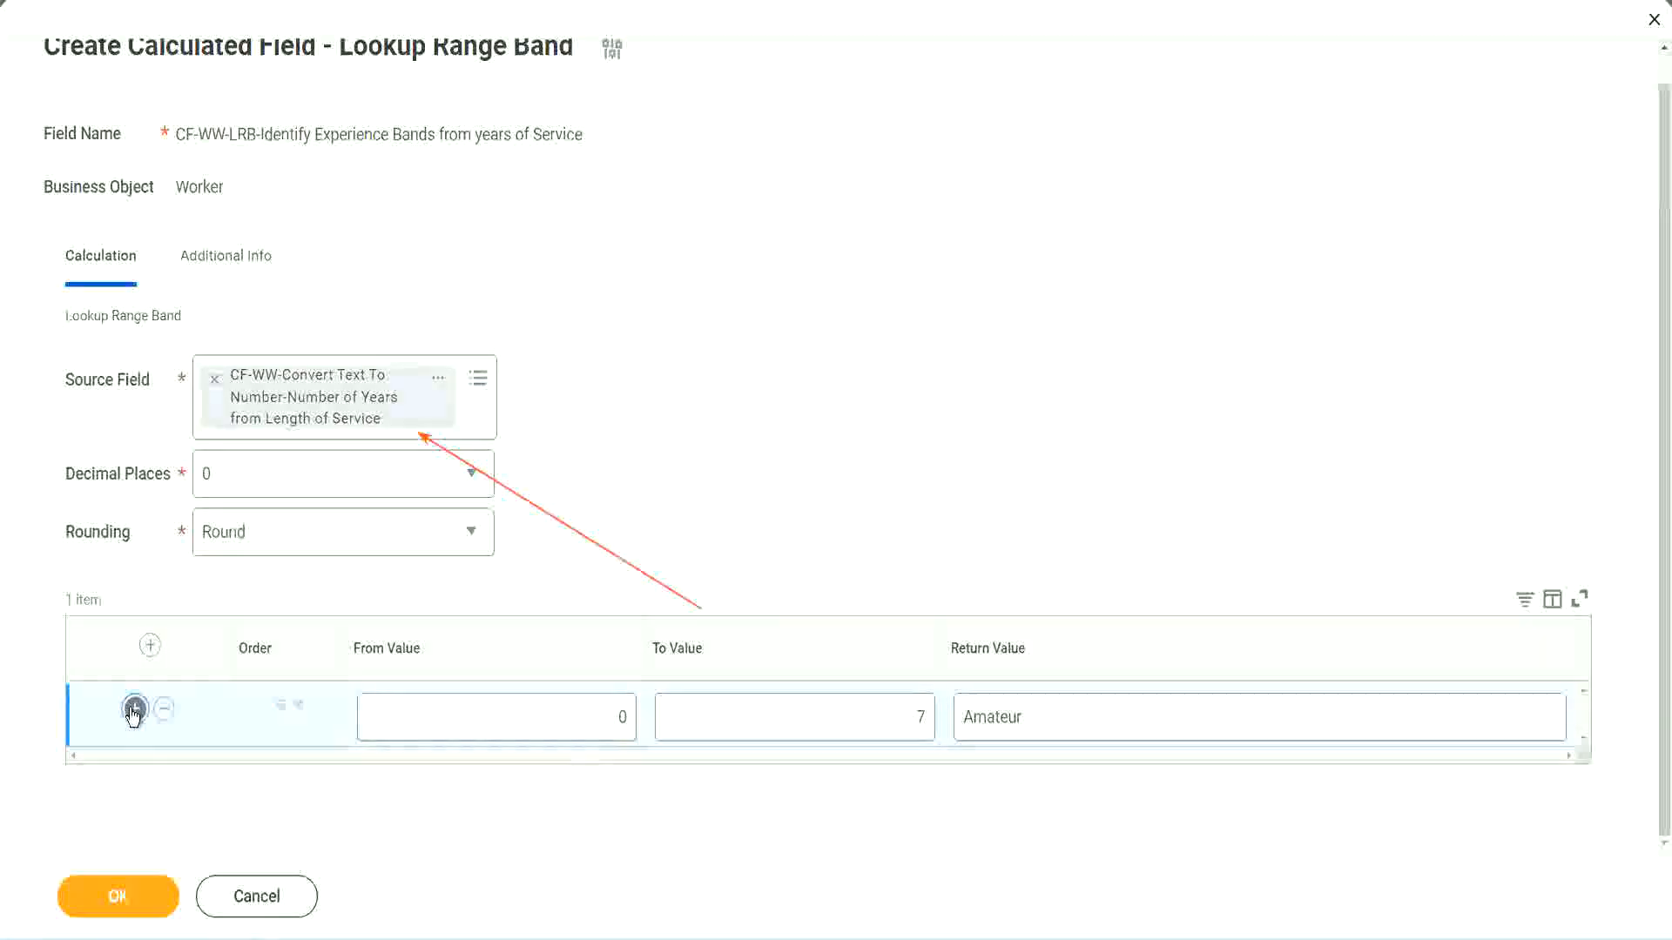
{"action": "double_click", "coordinate": [621, 781]}
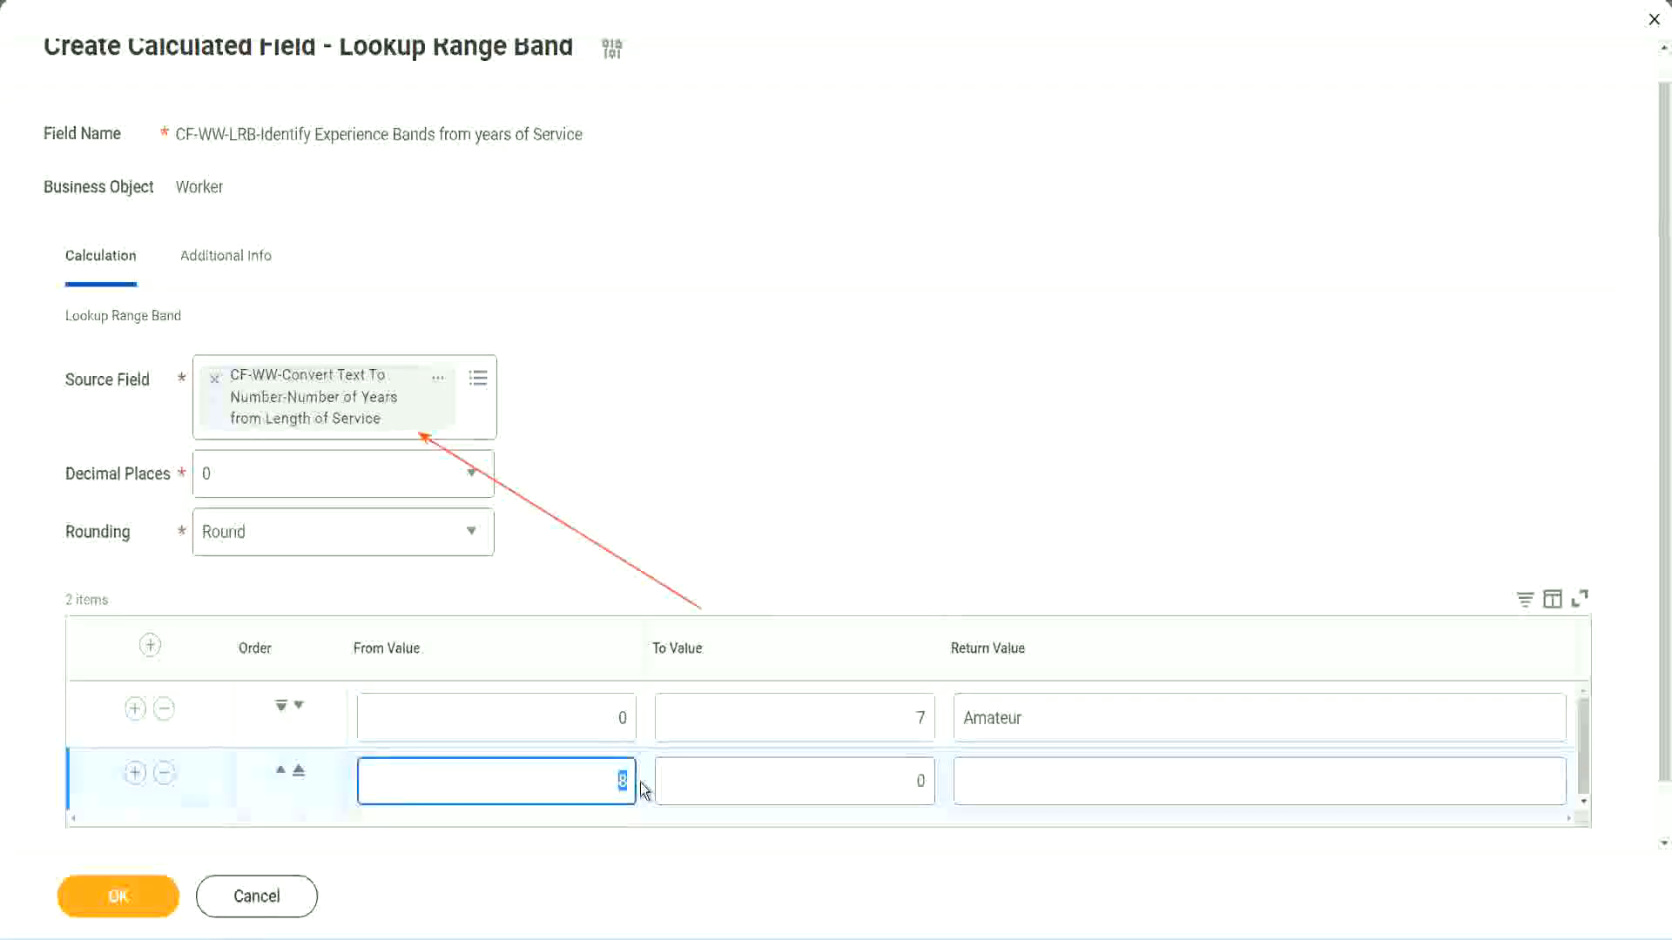
{"action": "left_click", "coordinate": [599, 722]}
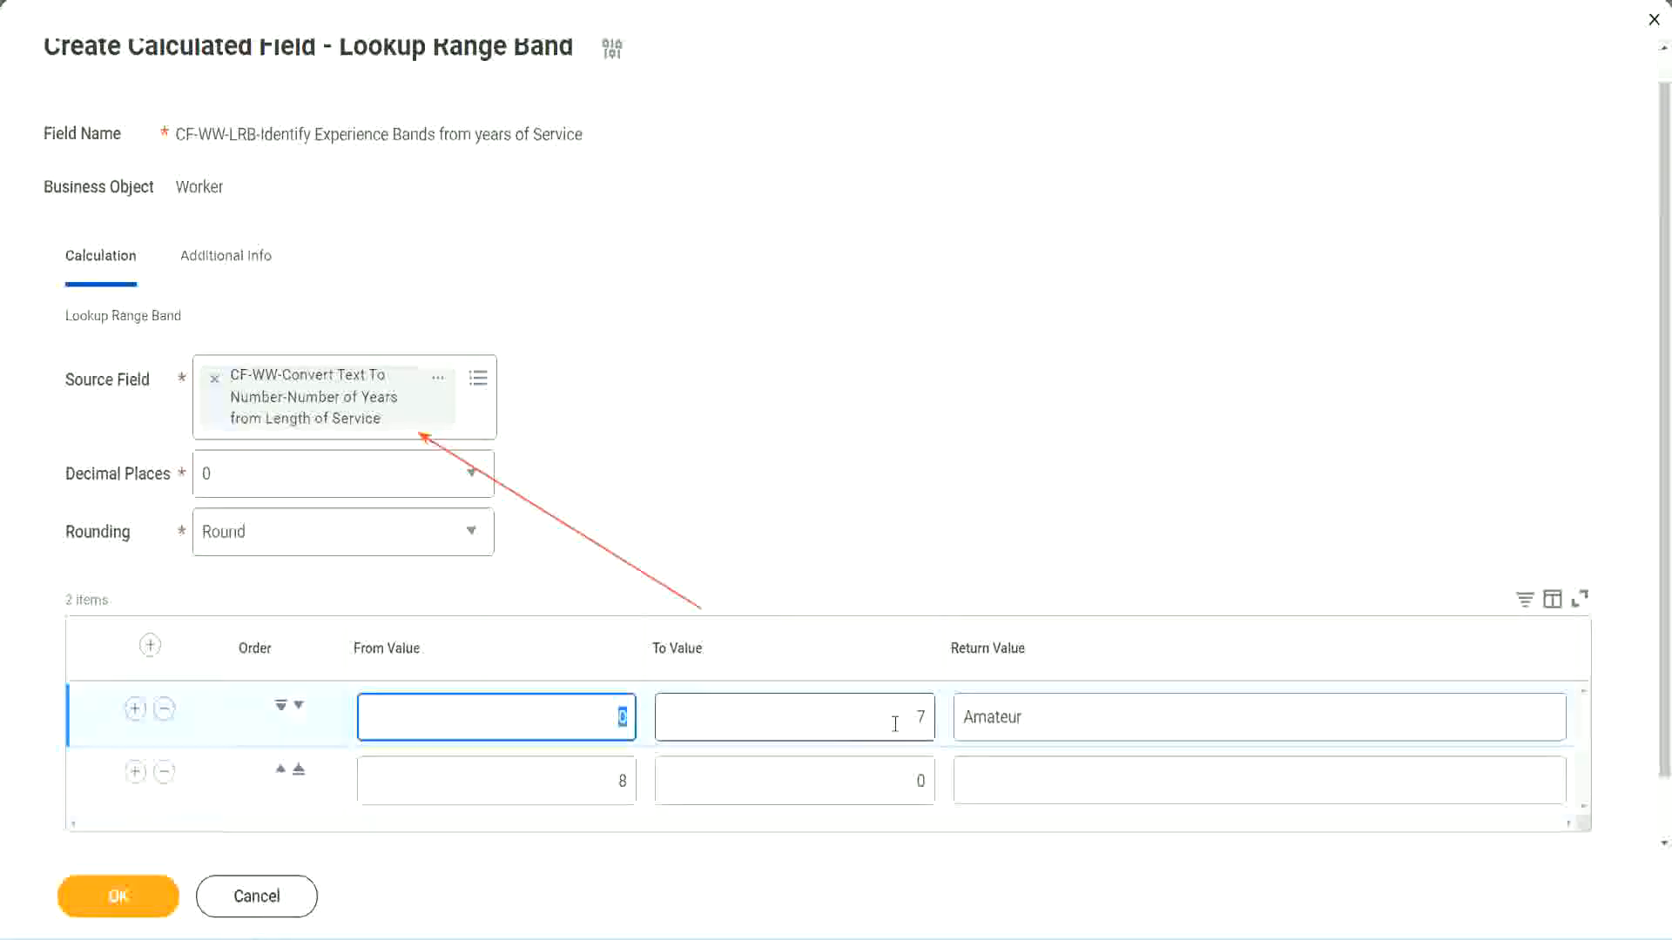
{"action": "left_click", "coordinate": [909, 722]}
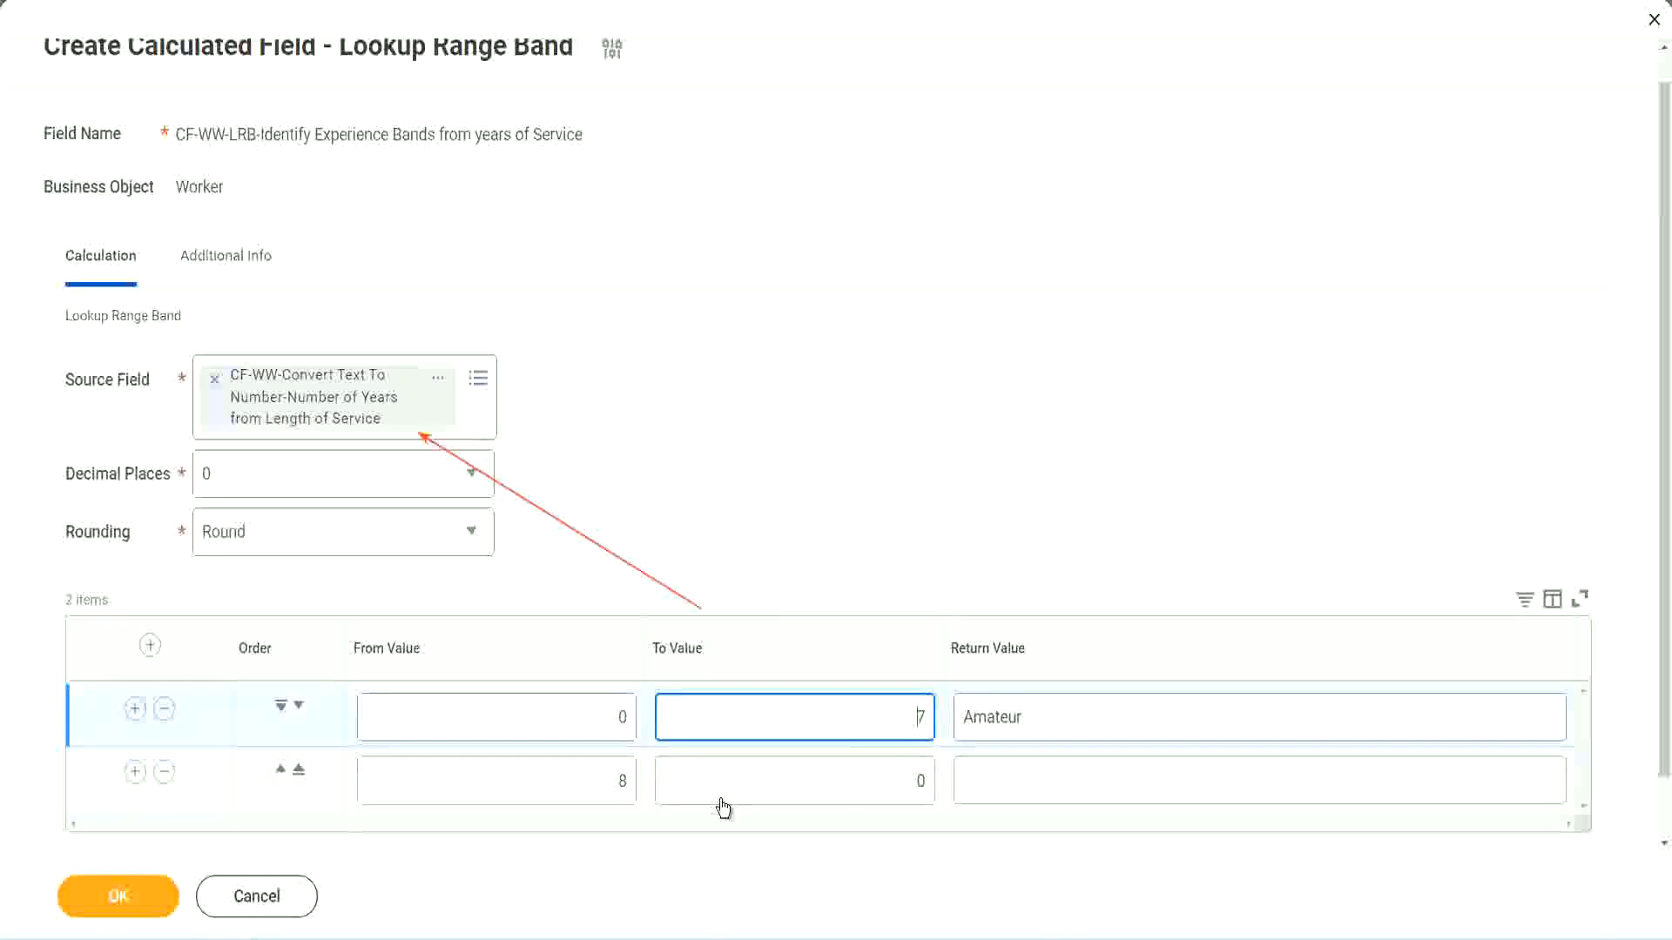
{"action": "left_click", "coordinate": [598, 781]}
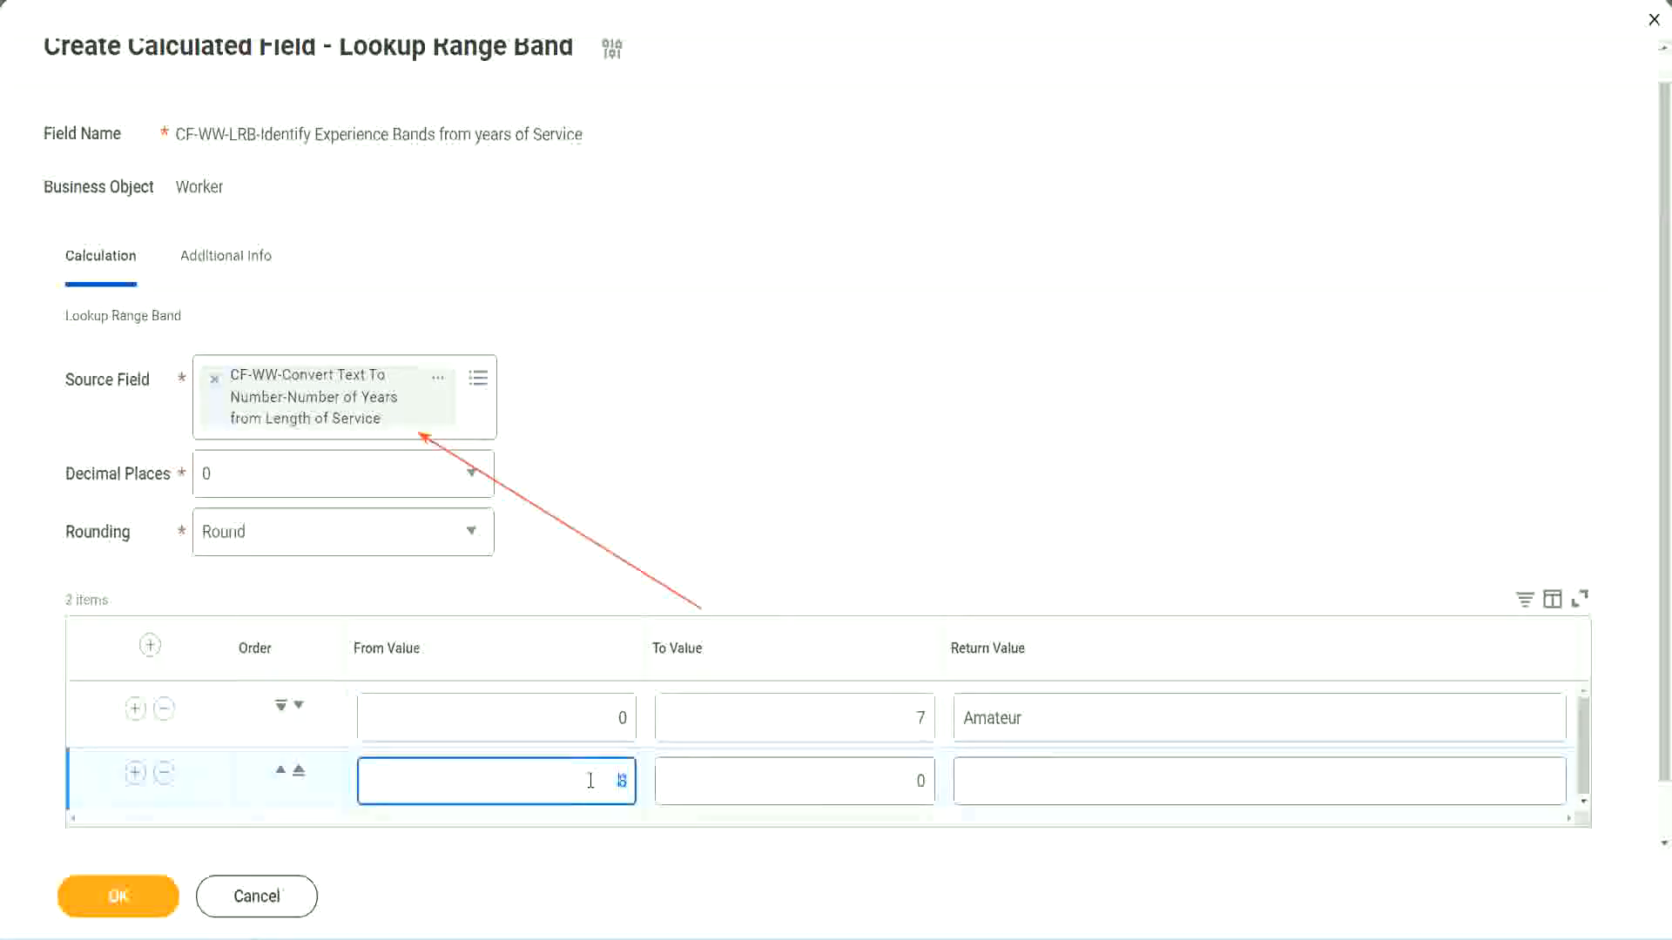
{"action": "left_click", "coordinate": [591, 781]}
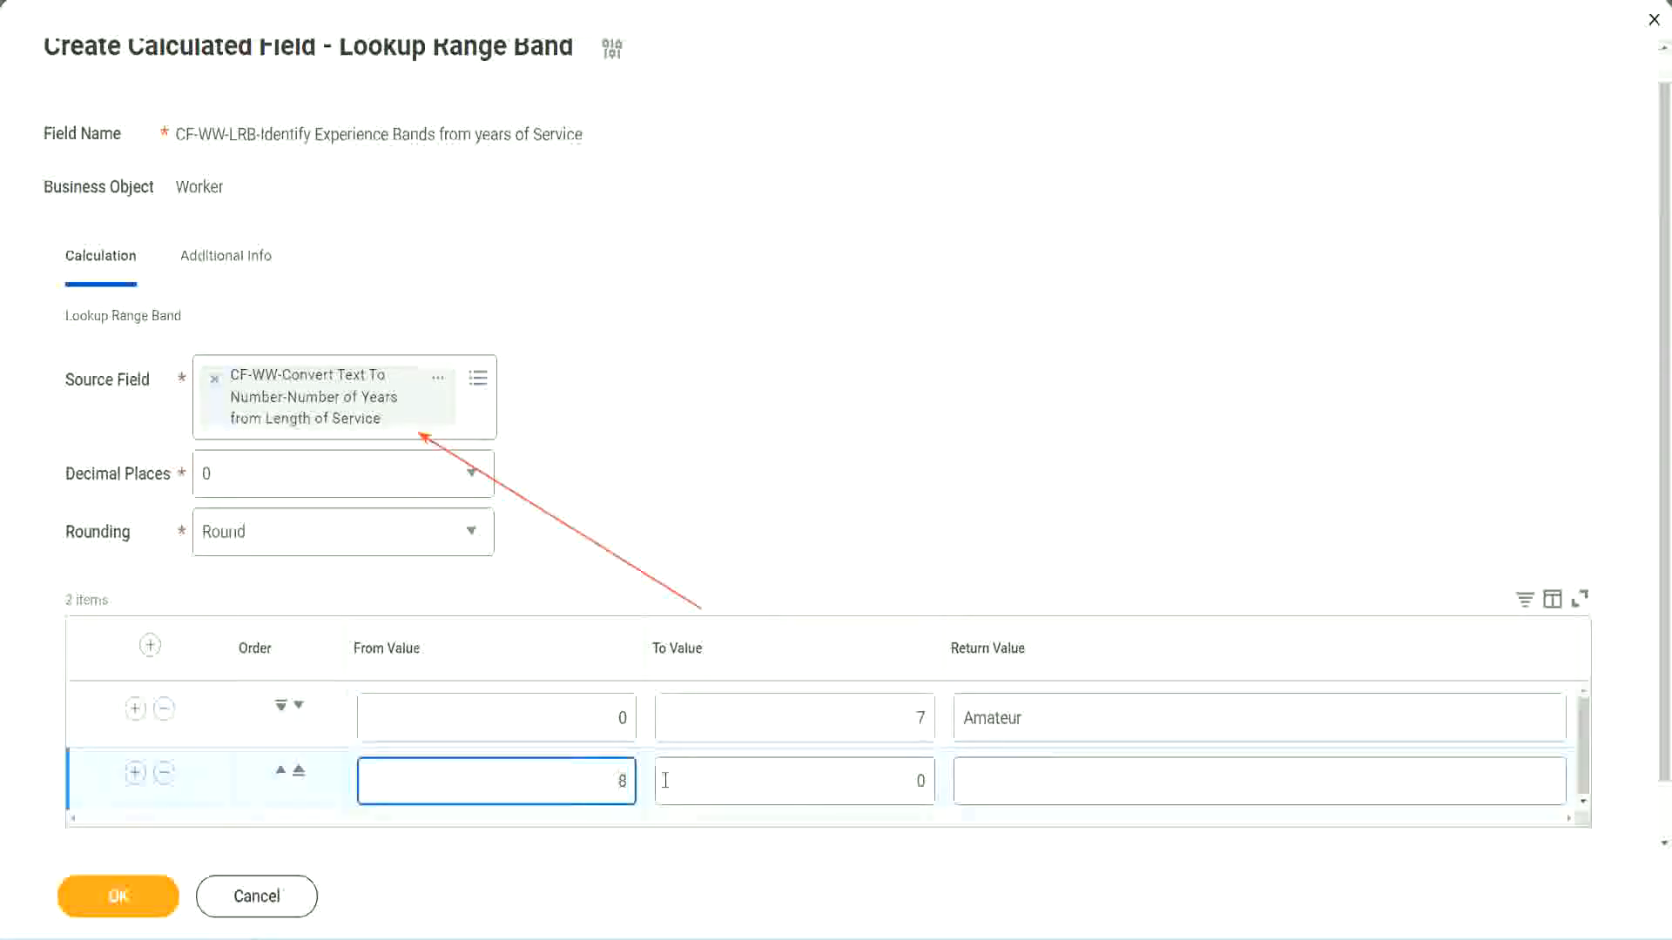
{"action": "left_click", "coordinate": [906, 781]}
{"action": "key", "text": "BackSpace"}
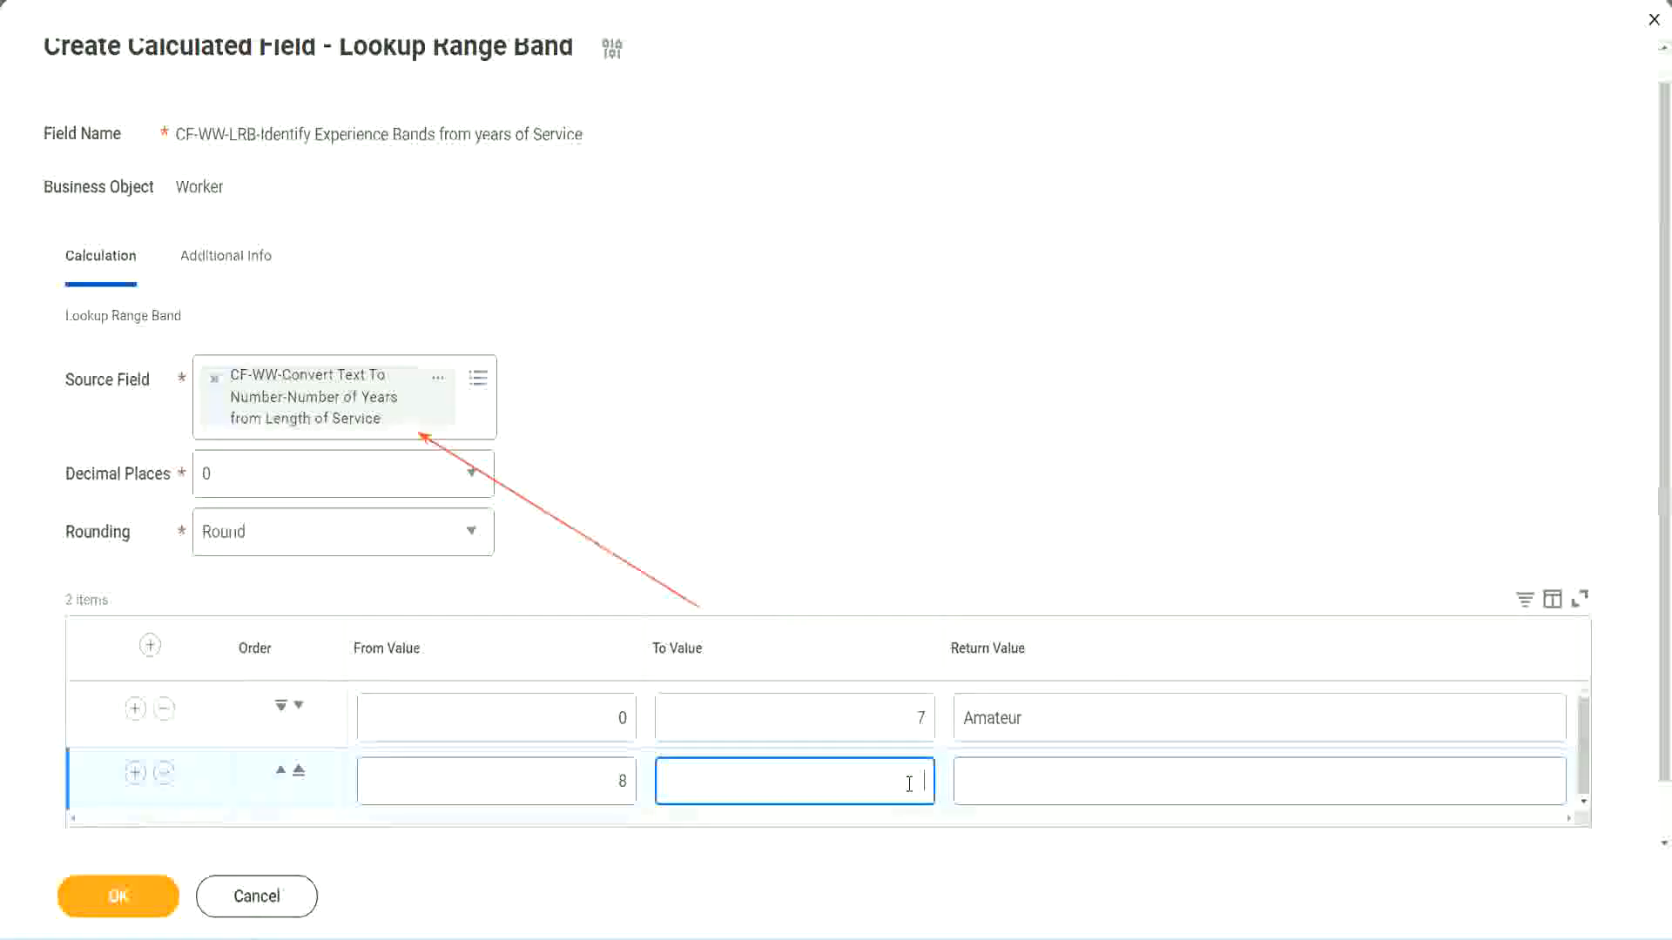
{"action": "type", "text": "15"}
{"action": "left_click", "coordinate": [1030, 777]}
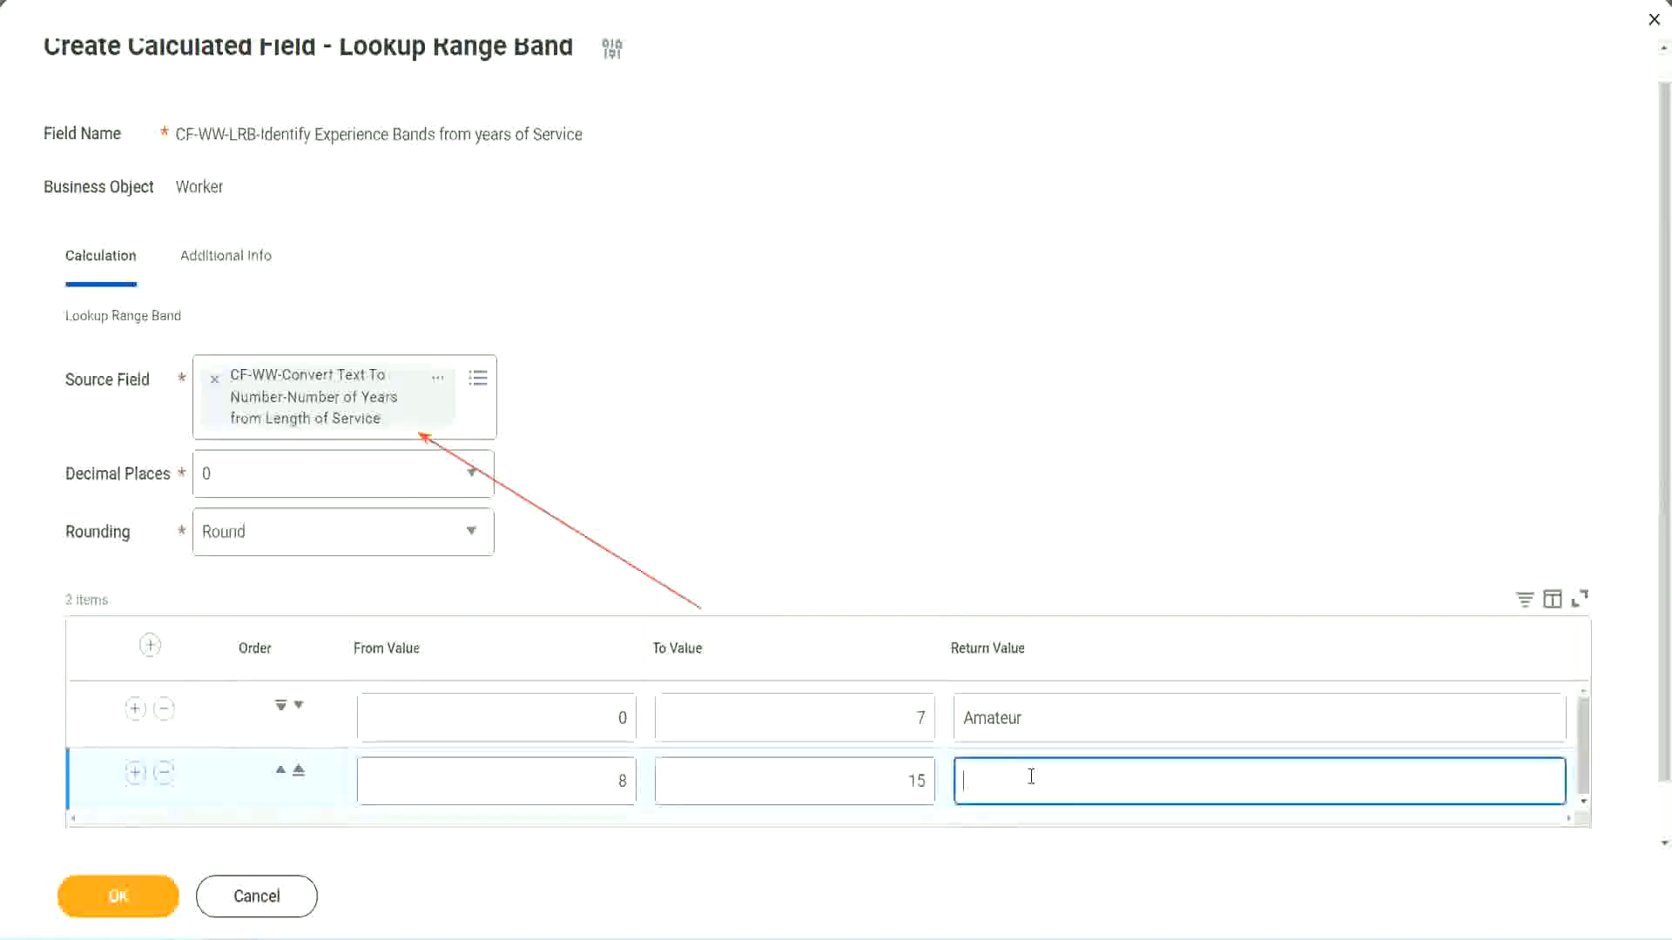
{"action": "type", "text": "Experienced"}
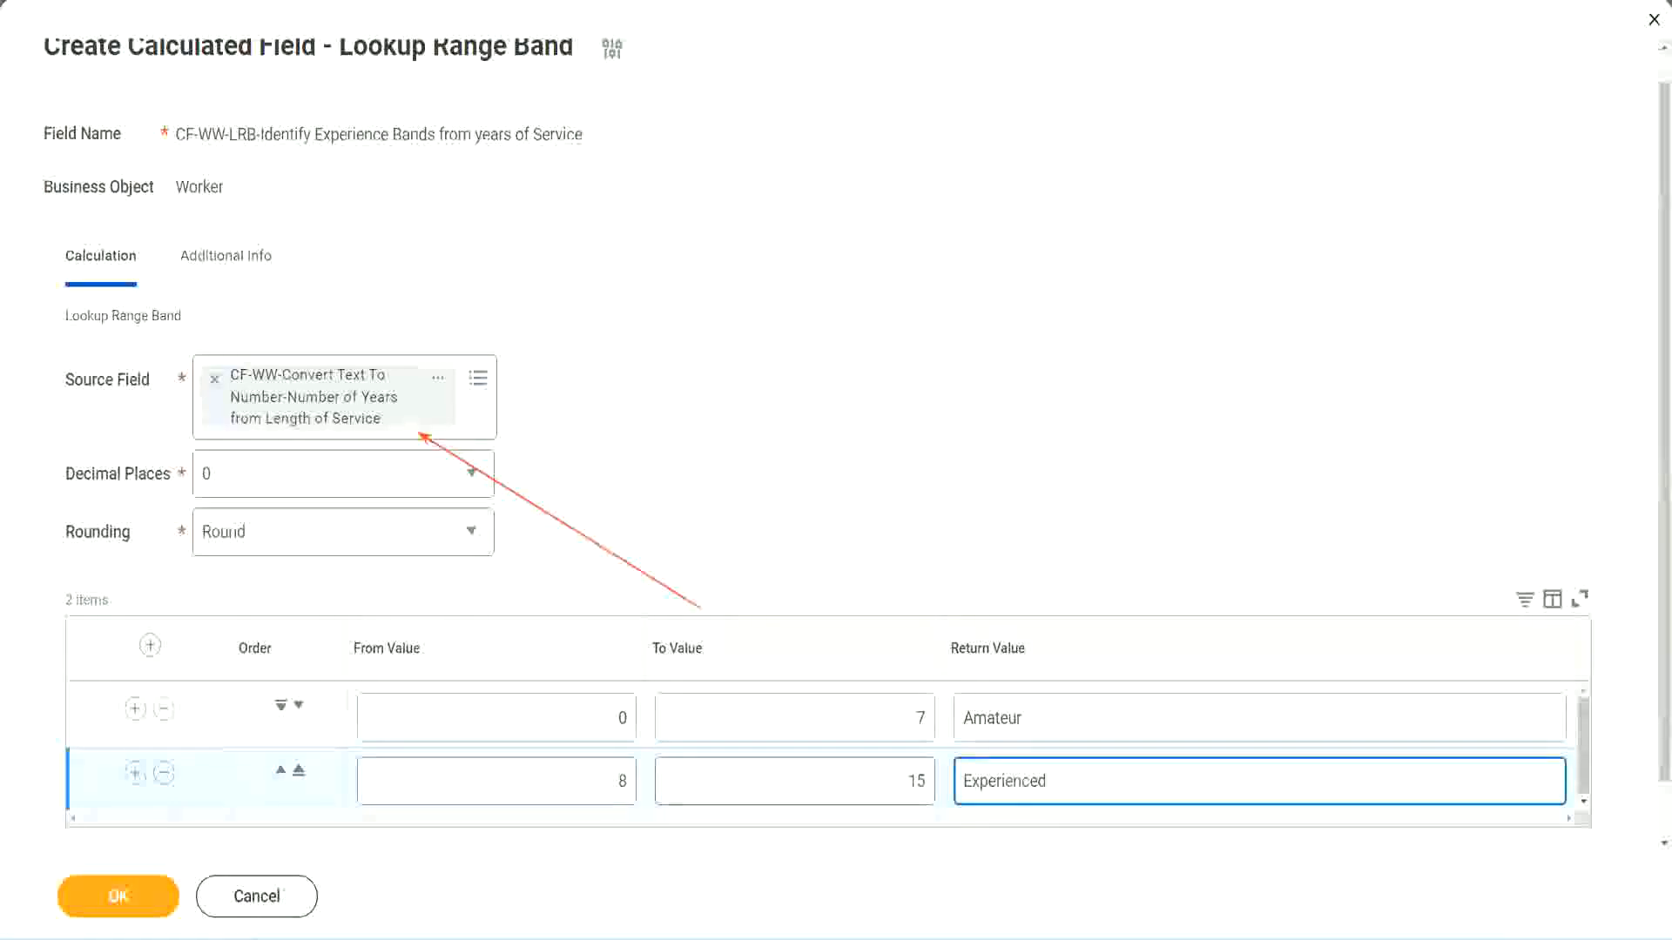
Add a third range row with From Value 16, To Value 30 and Return Value "Senior".
{"action": "left_click", "coordinate": [136, 775]}
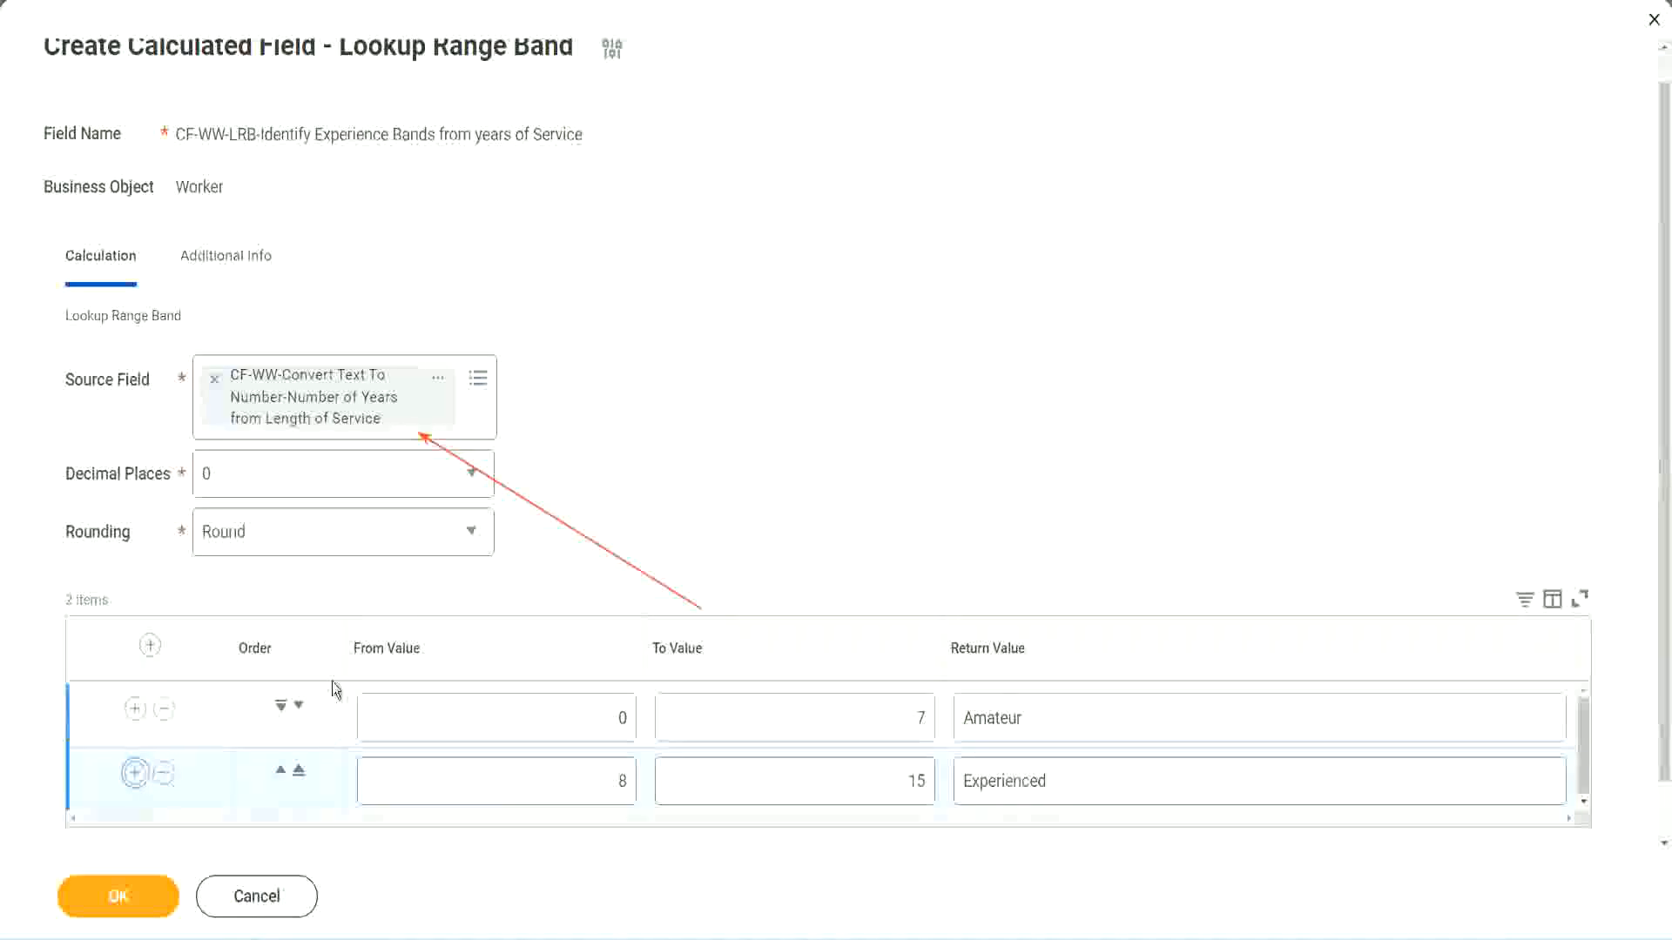
{"action": "scroll", "coordinate": [500, 538], "scroll_direction": "down", "scroll_amount": 2}
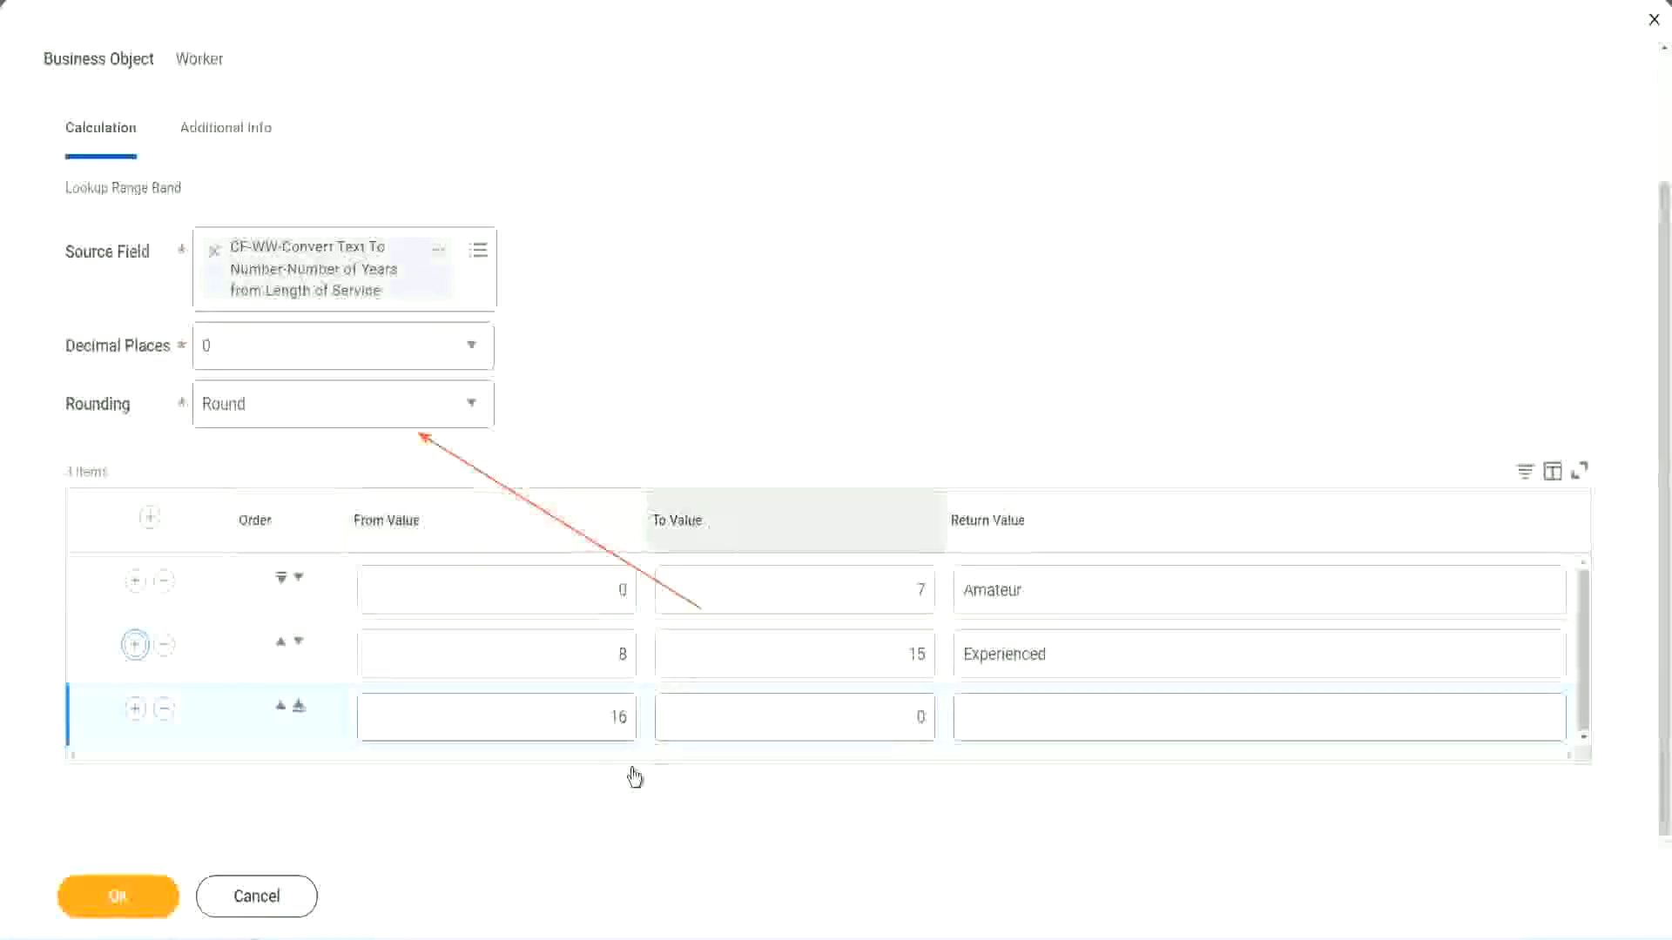
{"action": "left_click", "coordinate": [841, 718]}
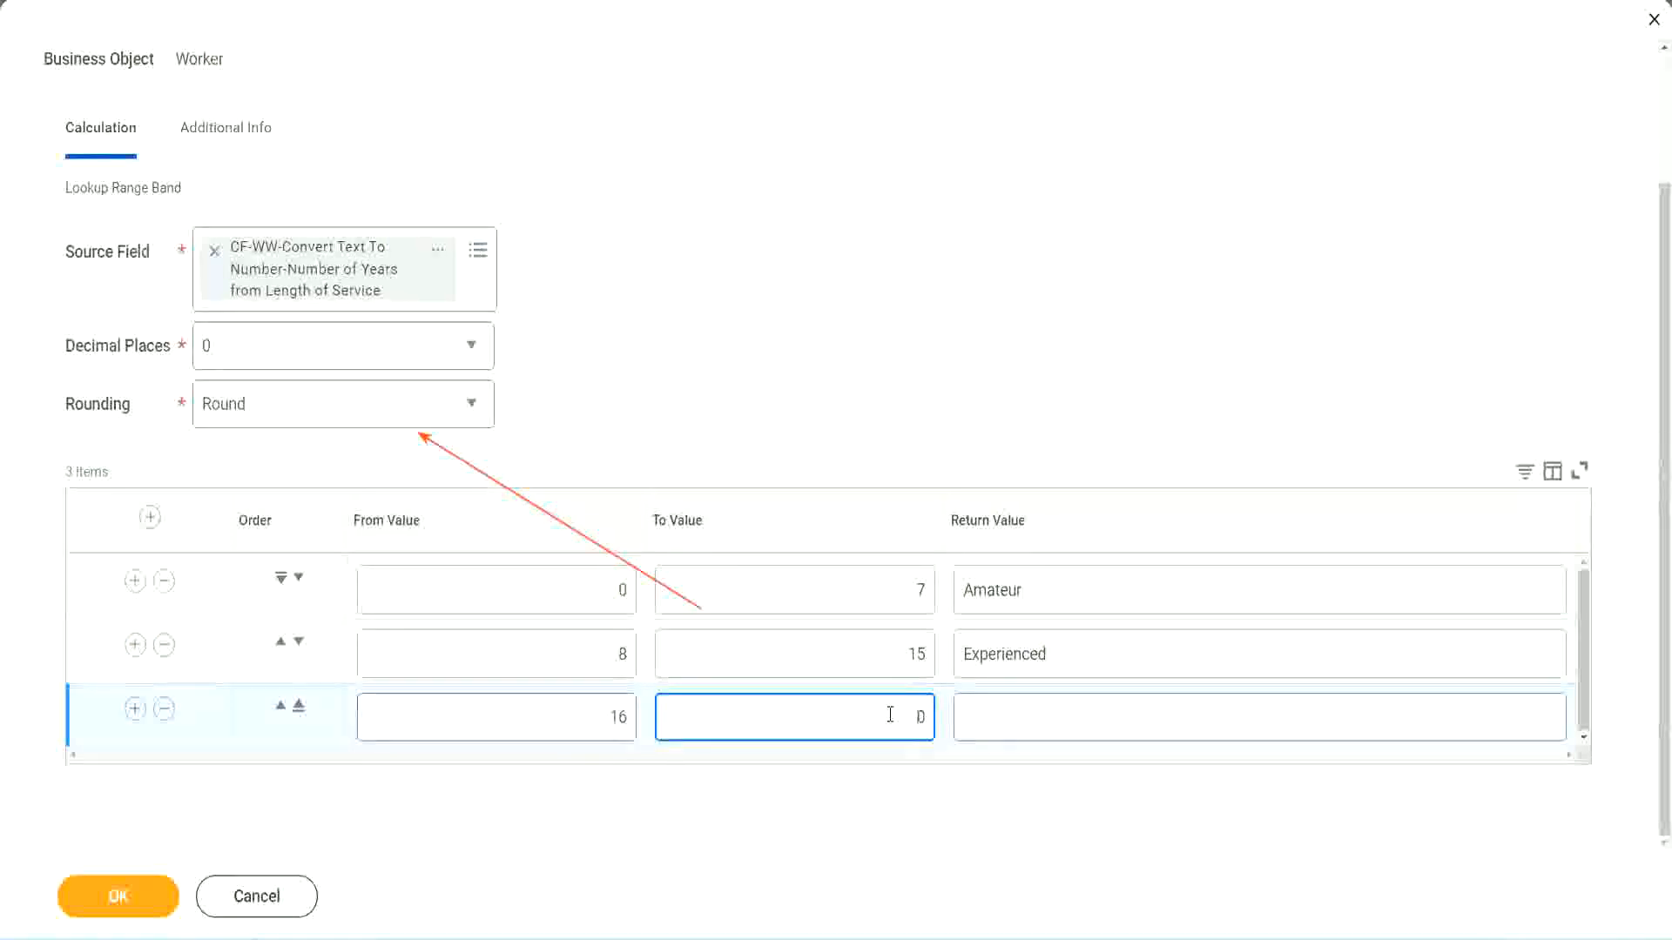
{"action": "type", "text": "3"}
{"action": "key", "text": "Tab"}
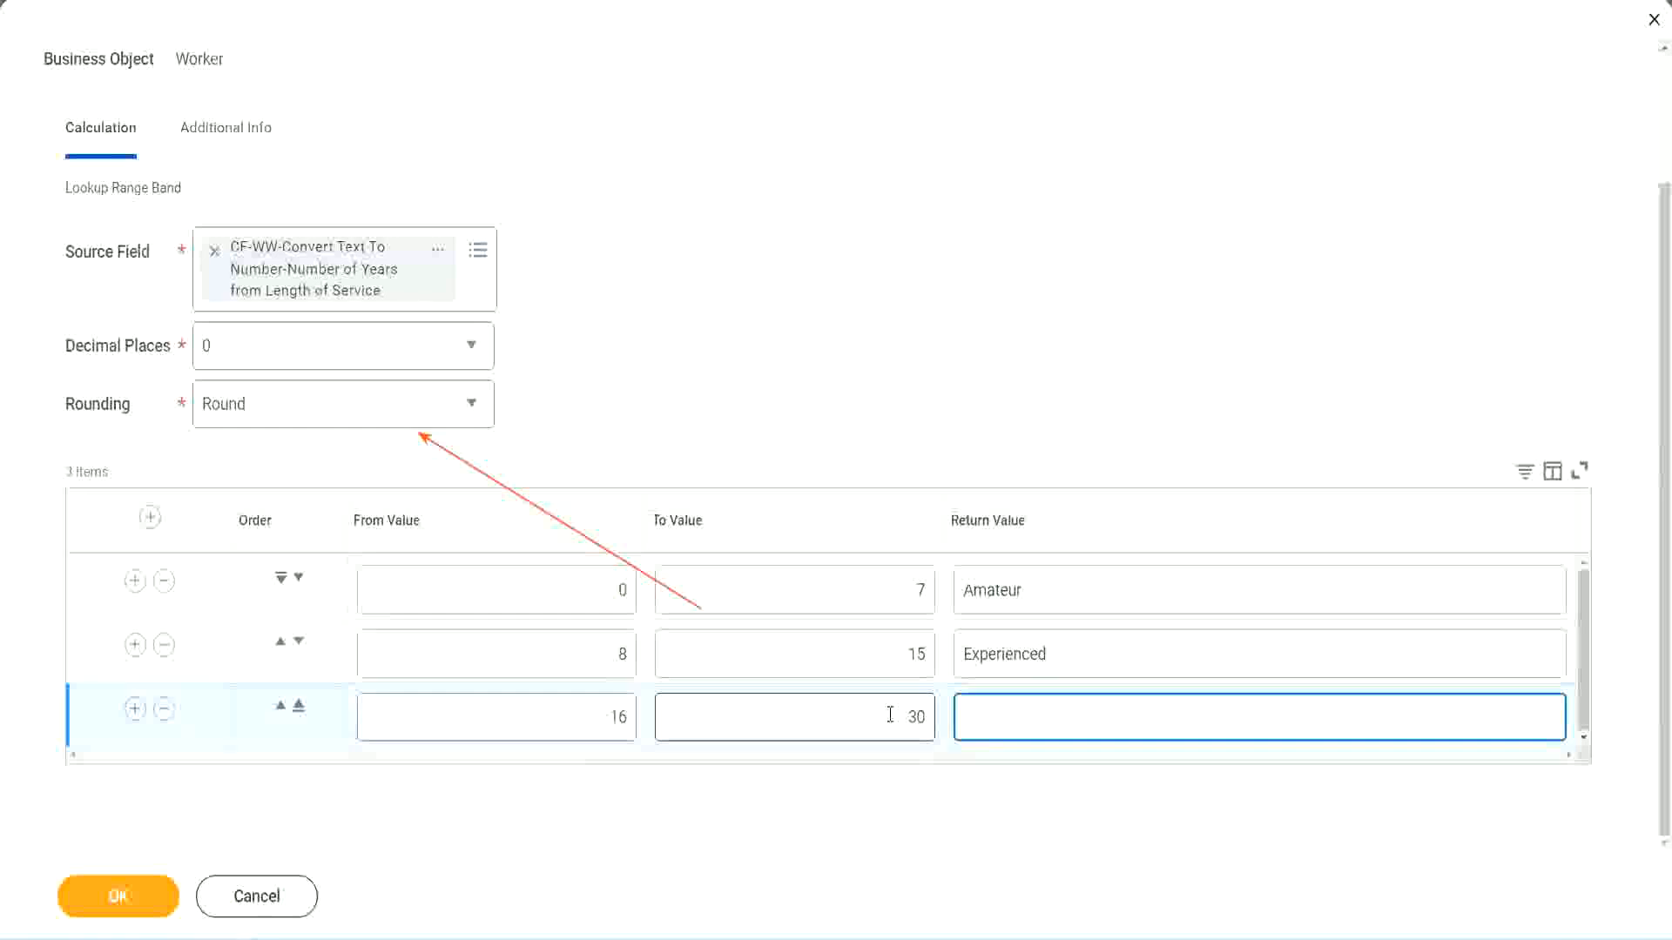
{"action": "type", "text": "L"}
{"action": "key", "text": "BackSpace"}
{"action": "type", "text": "Senior"}
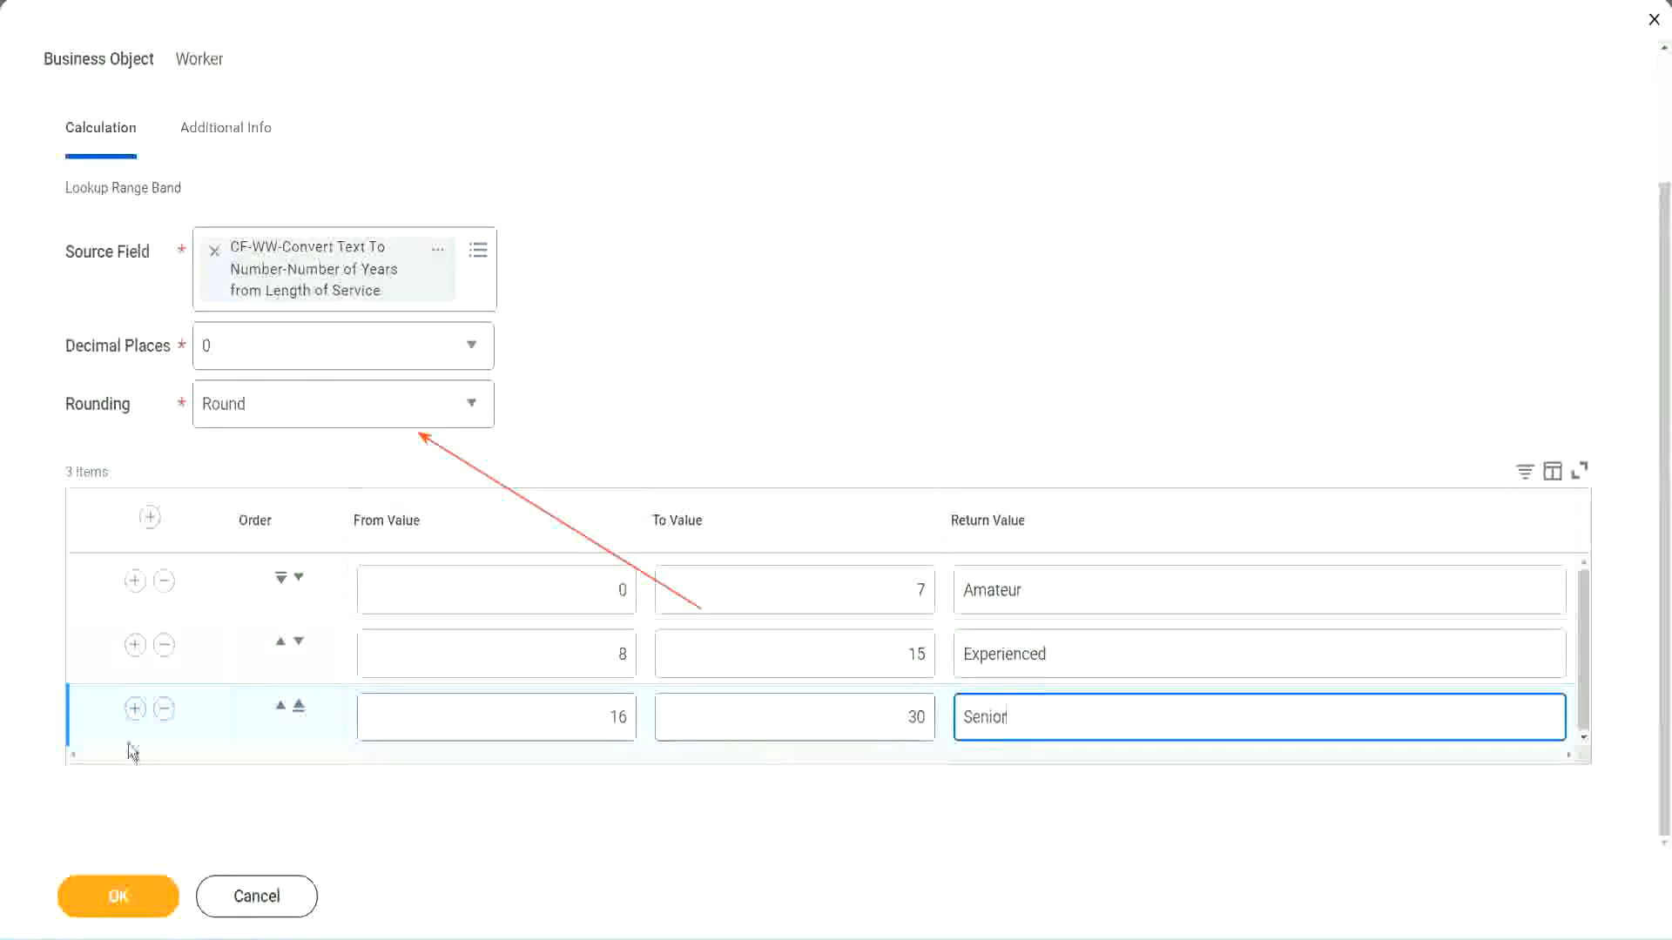
Add a fourth range row with From Value 31, To Value 1000 and Return Value "Legend".
{"action": "left_click", "coordinate": [133, 710]}
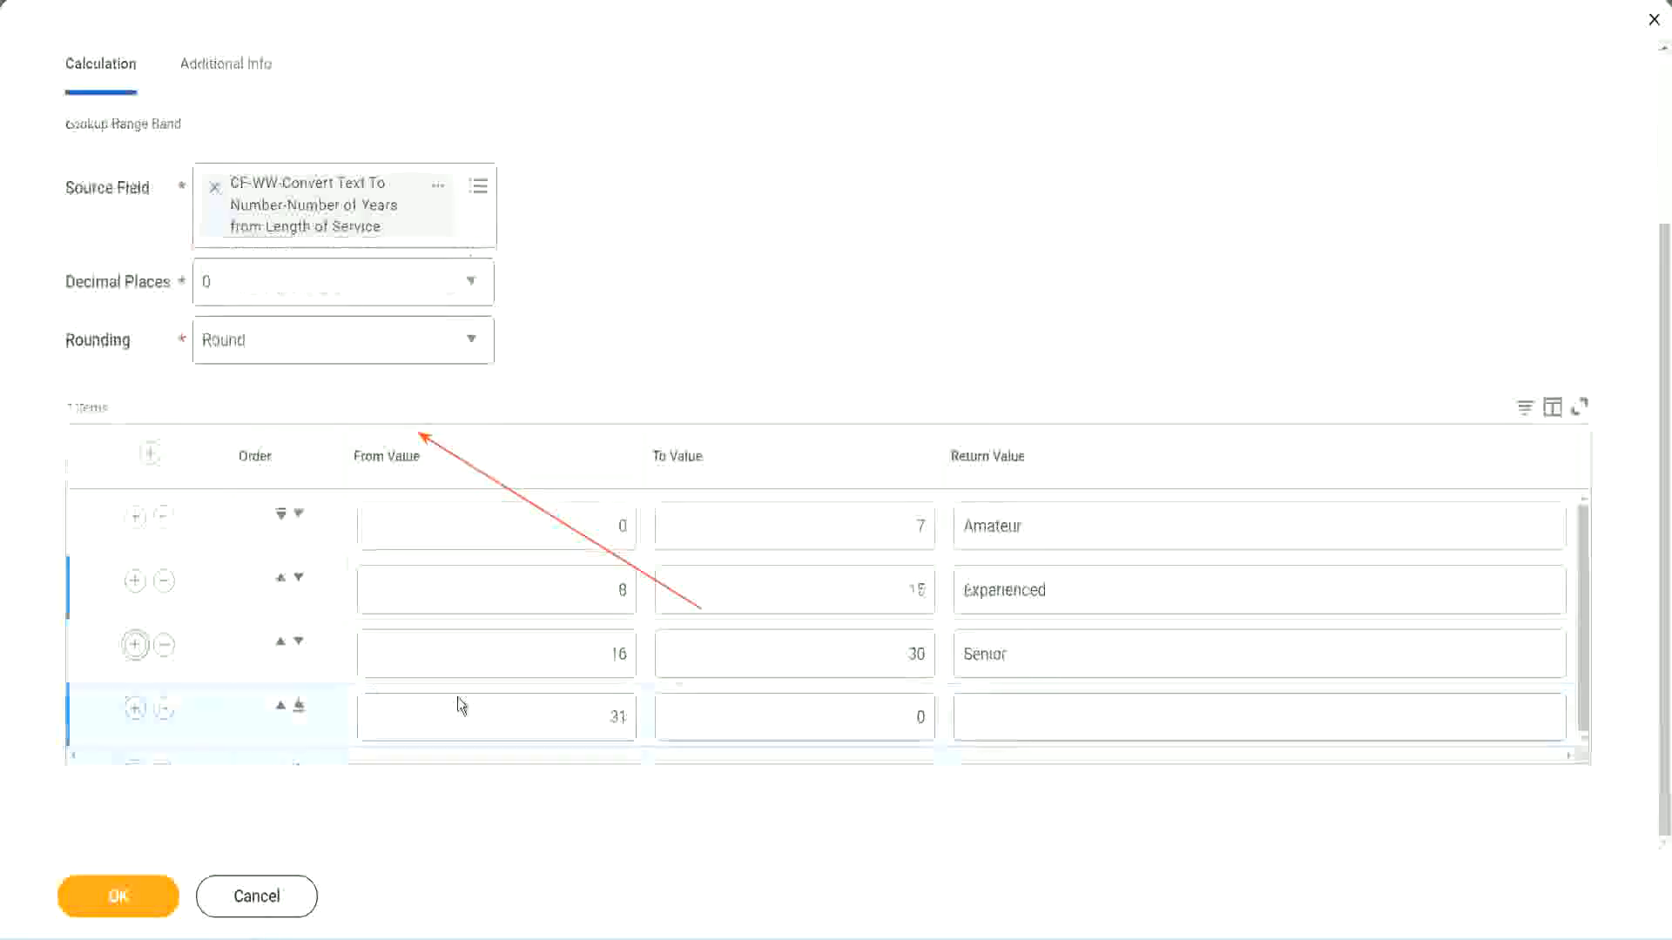
{"action": "left_click", "coordinate": [548, 707]}
{"action": "double_click", "coordinate": [622, 713]}
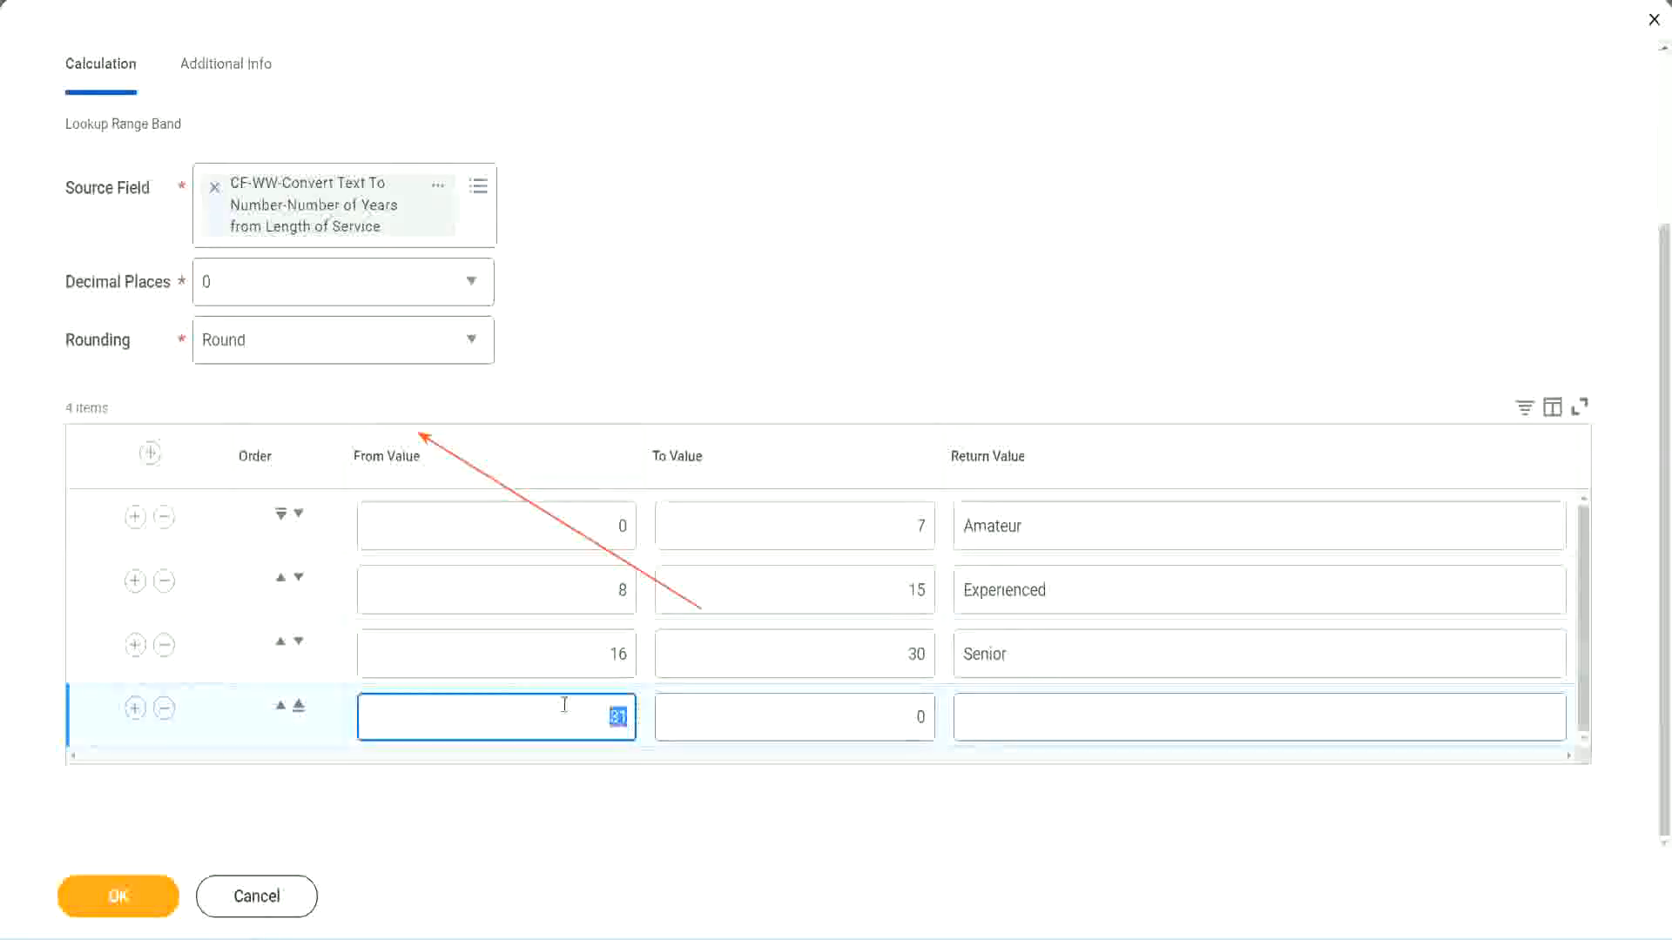
{"action": "left_click", "coordinate": [900, 716]}
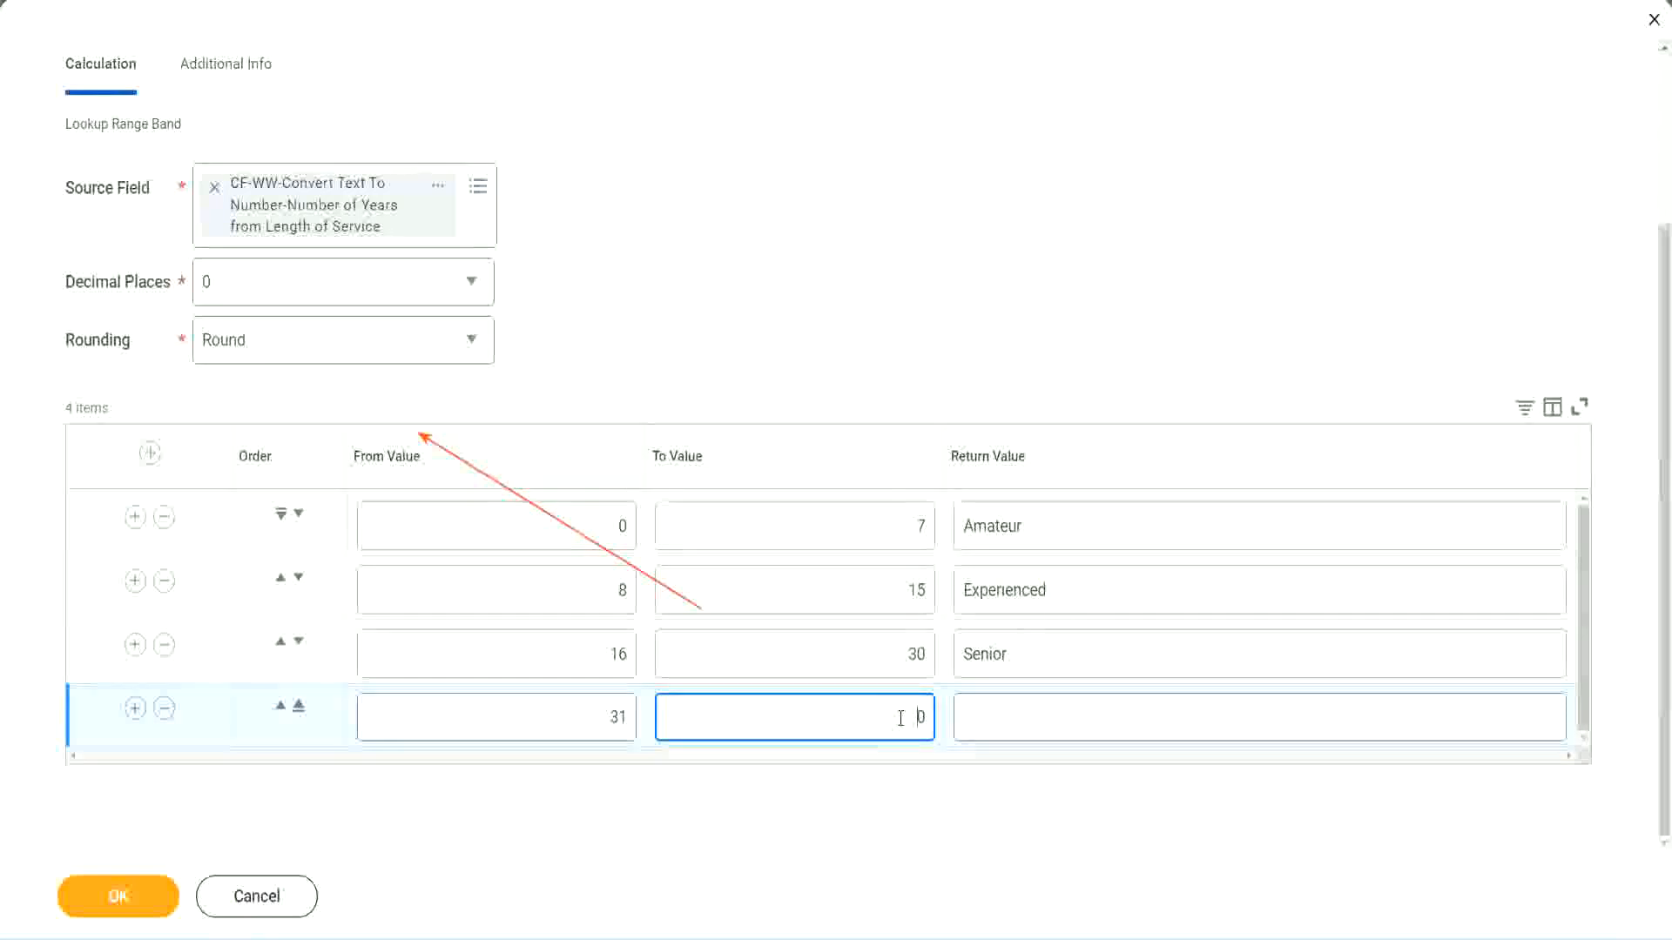
{"action": "type", "text": "1000"}
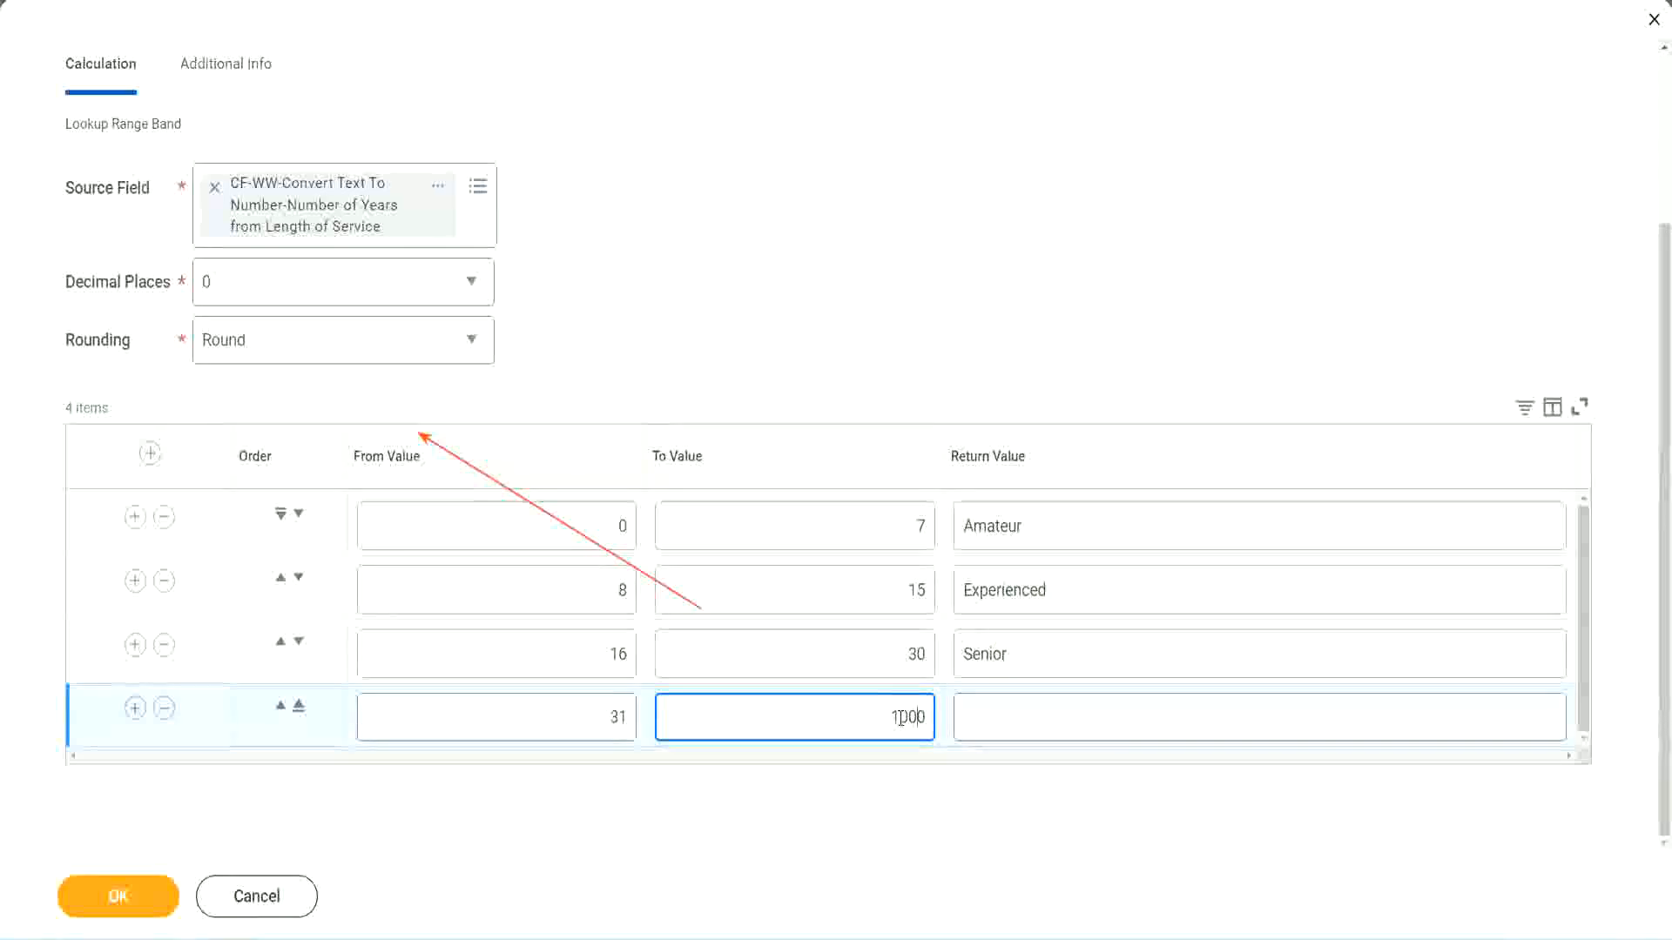
{"action": "left_click_drag", "start_coordinate": [868, 710], "coordinate": [962, 709]}
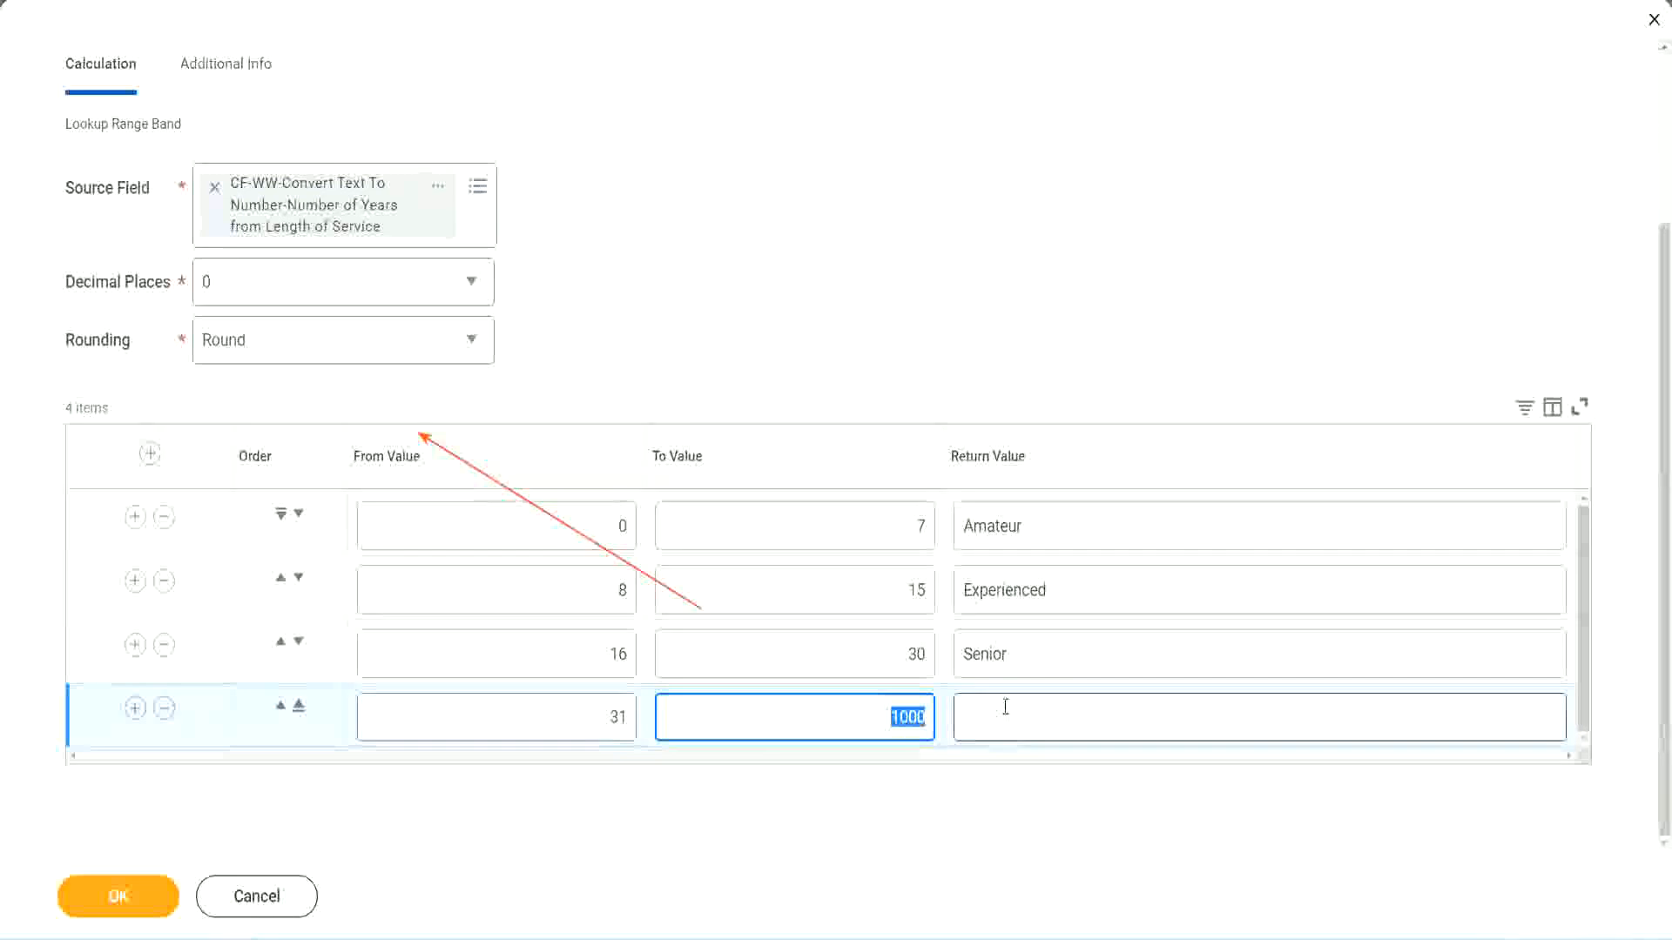
{"action": "left_click", "coordinate": [899, 706]}
{"action": "left_click_drag", "start_coordinate": [876, 710], "coordinate": [937, 712]}
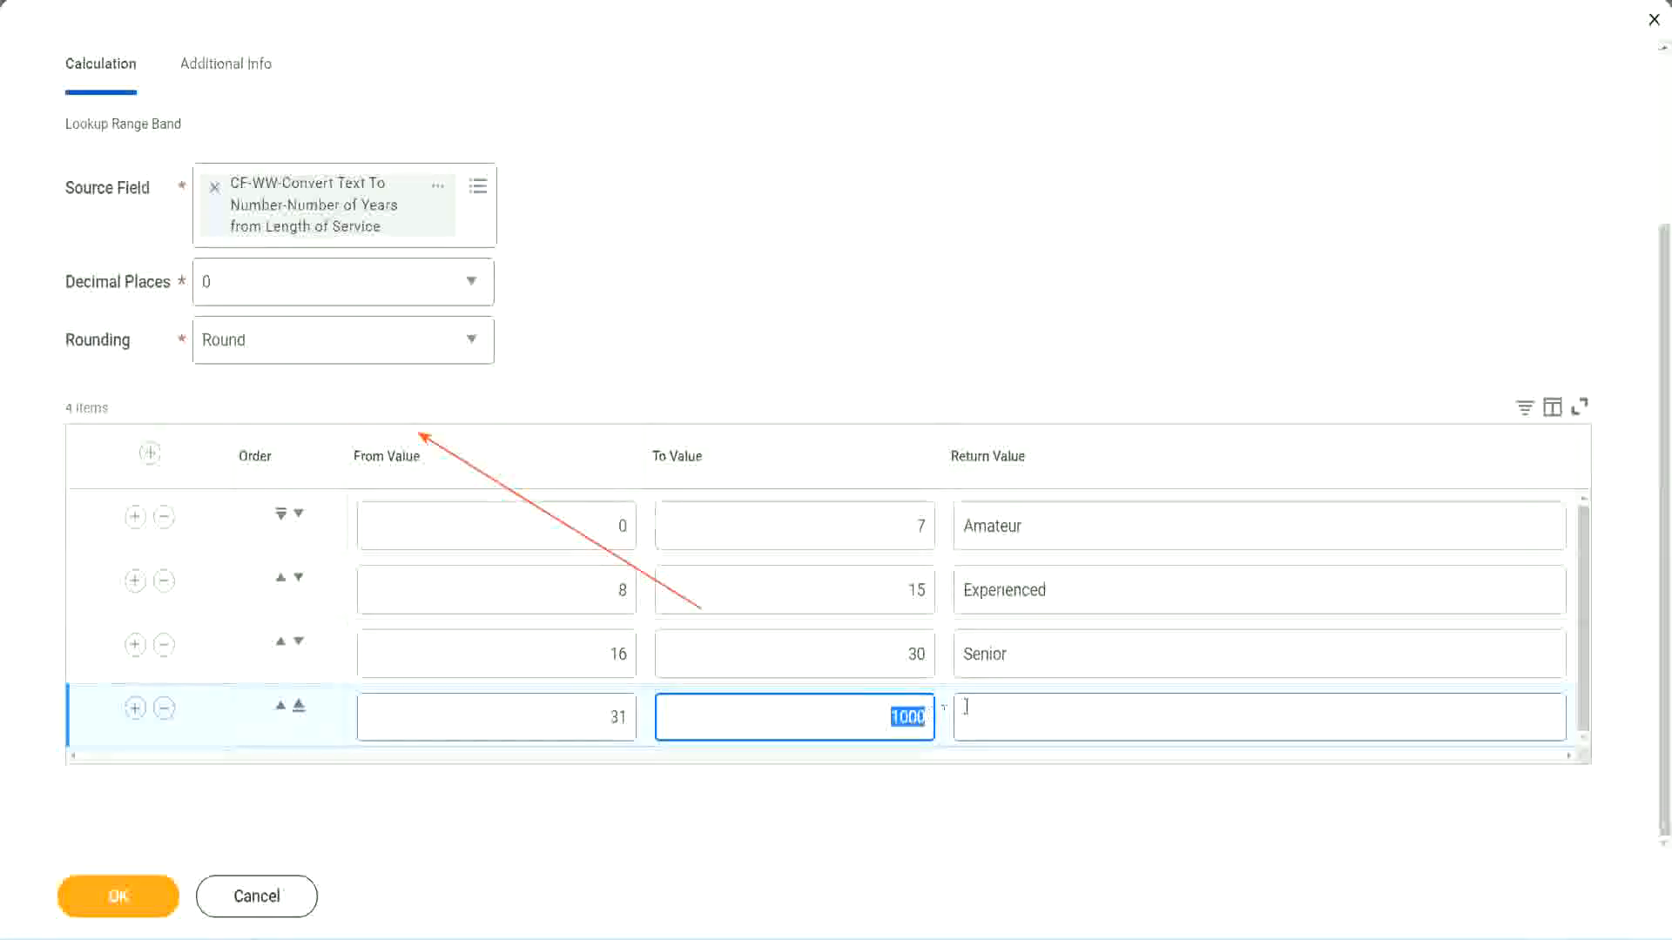
{"action": "left_click", "coordinate": [1043, 717]}
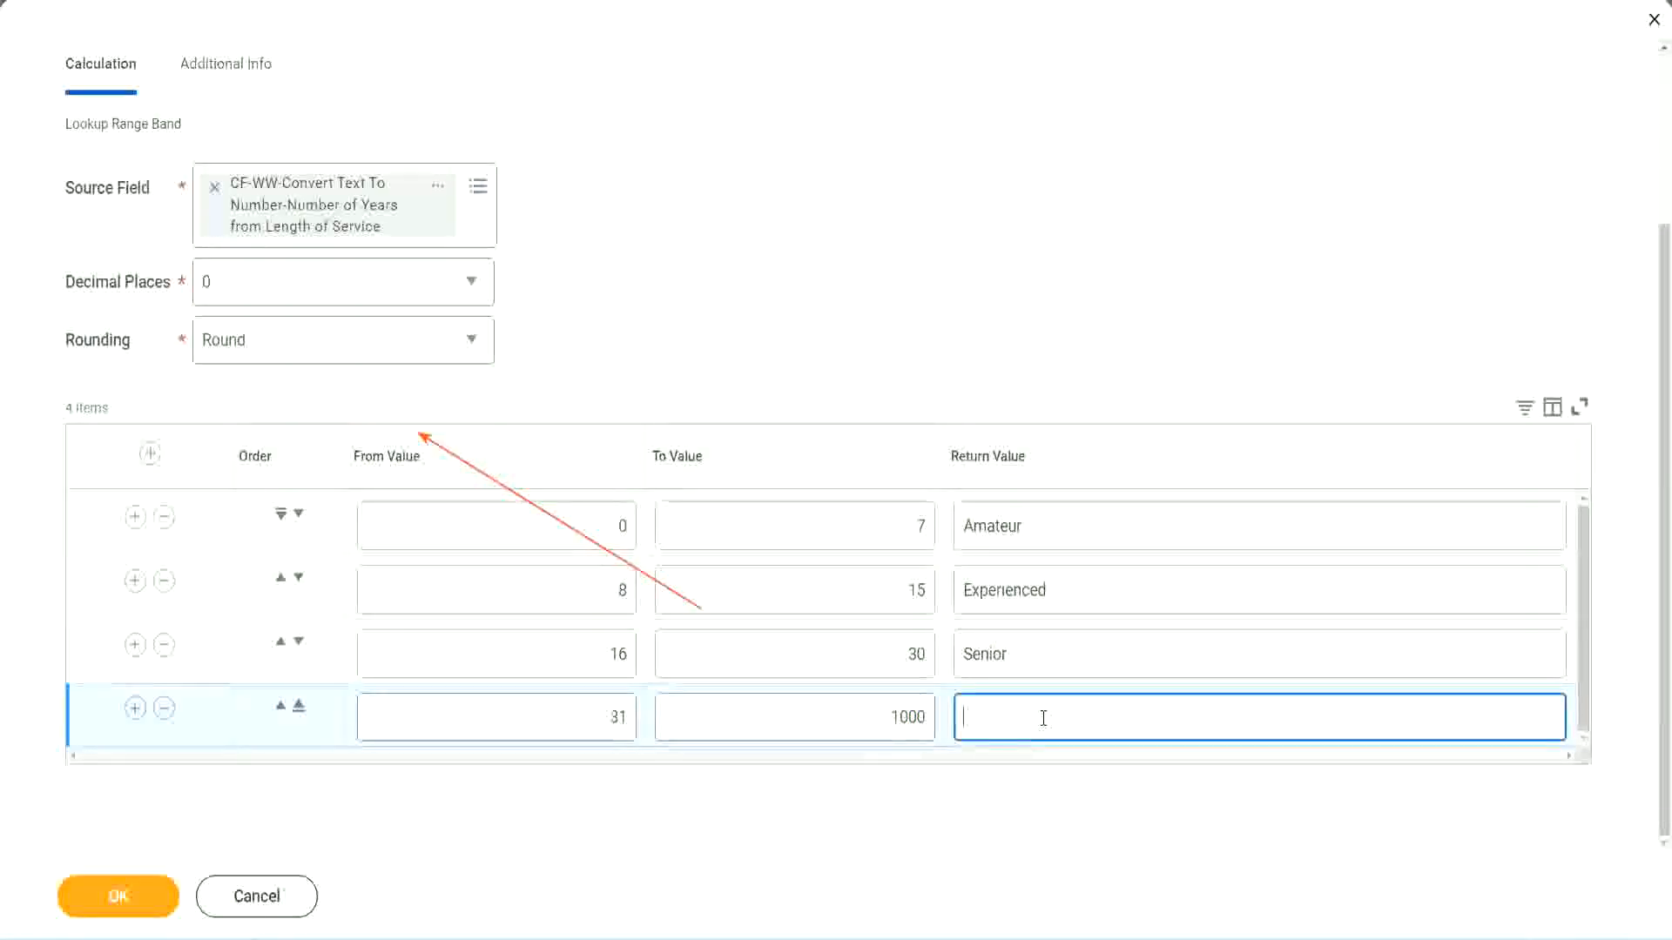
{"action": "type", "text": "Legend"}
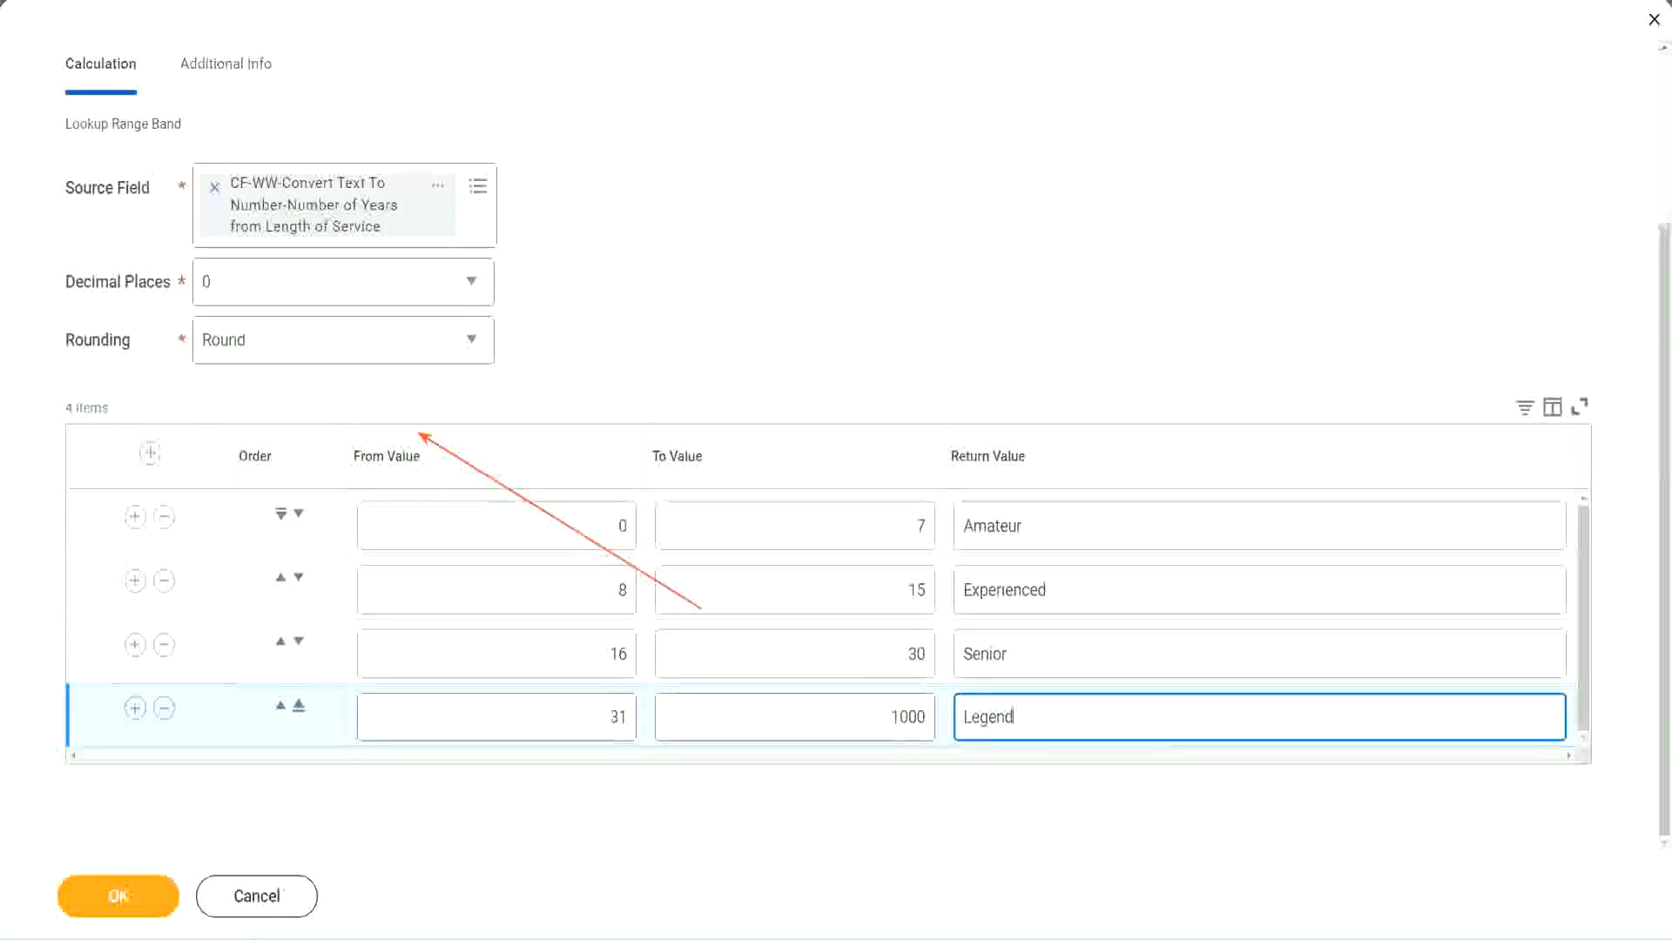
Review the From, To and Return Values of the range rows from Amateur to Legend.
{"action": "left_click", "coordinate": [780, 288]}
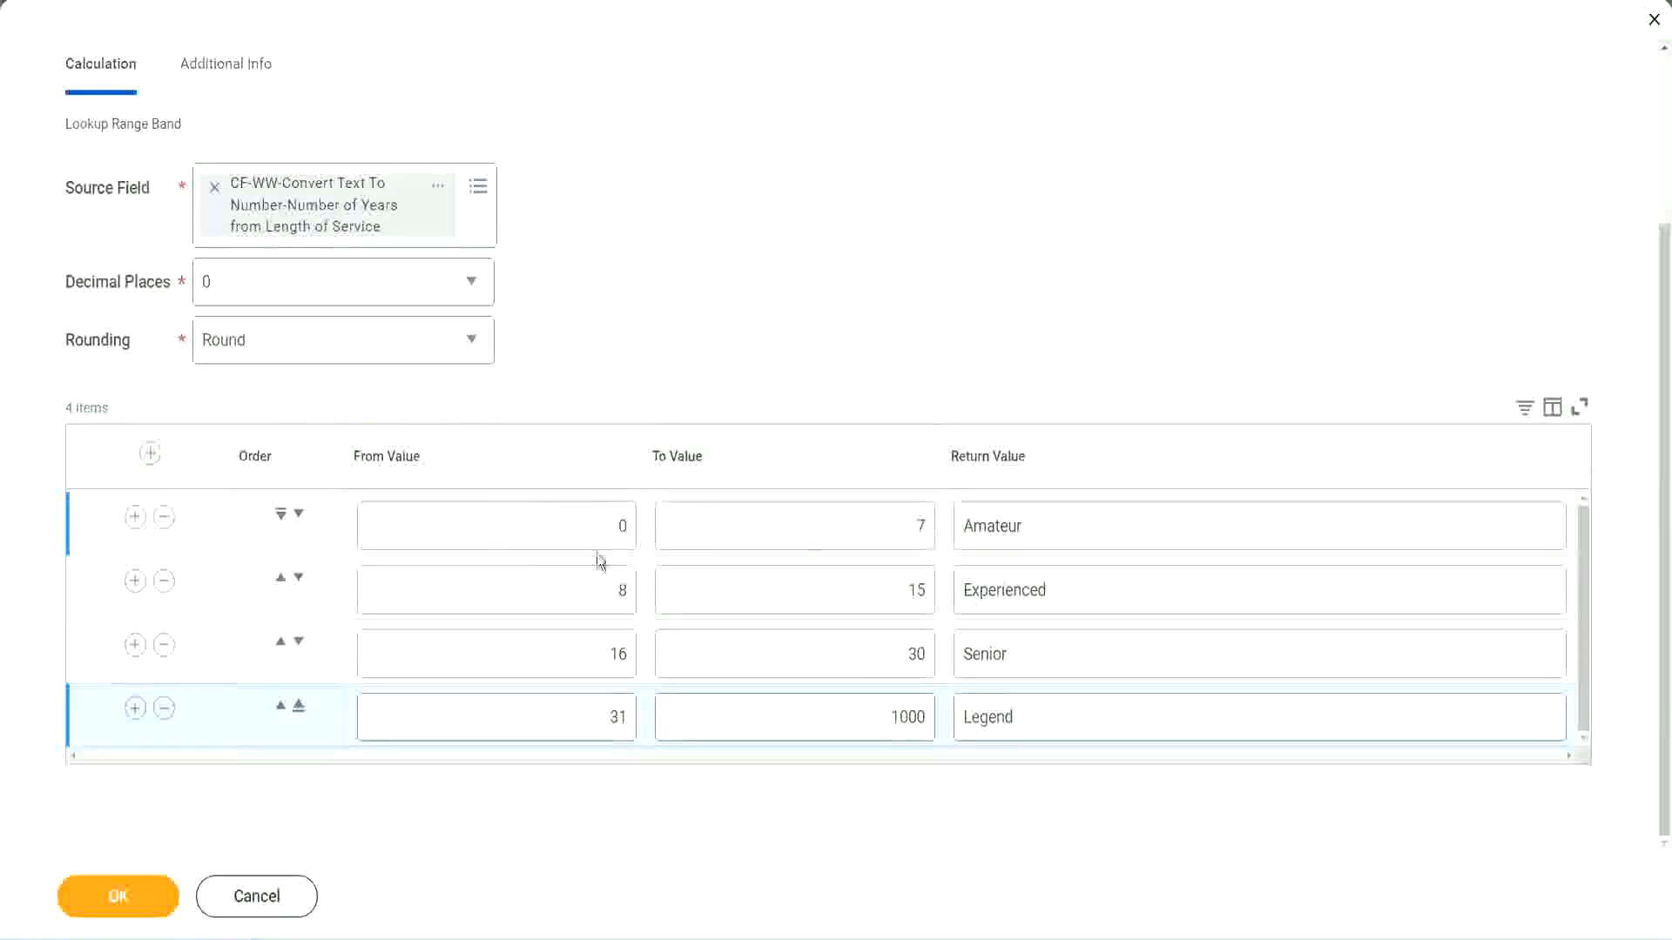
{"action": "double_click", "coordinate": [1084, 525]}
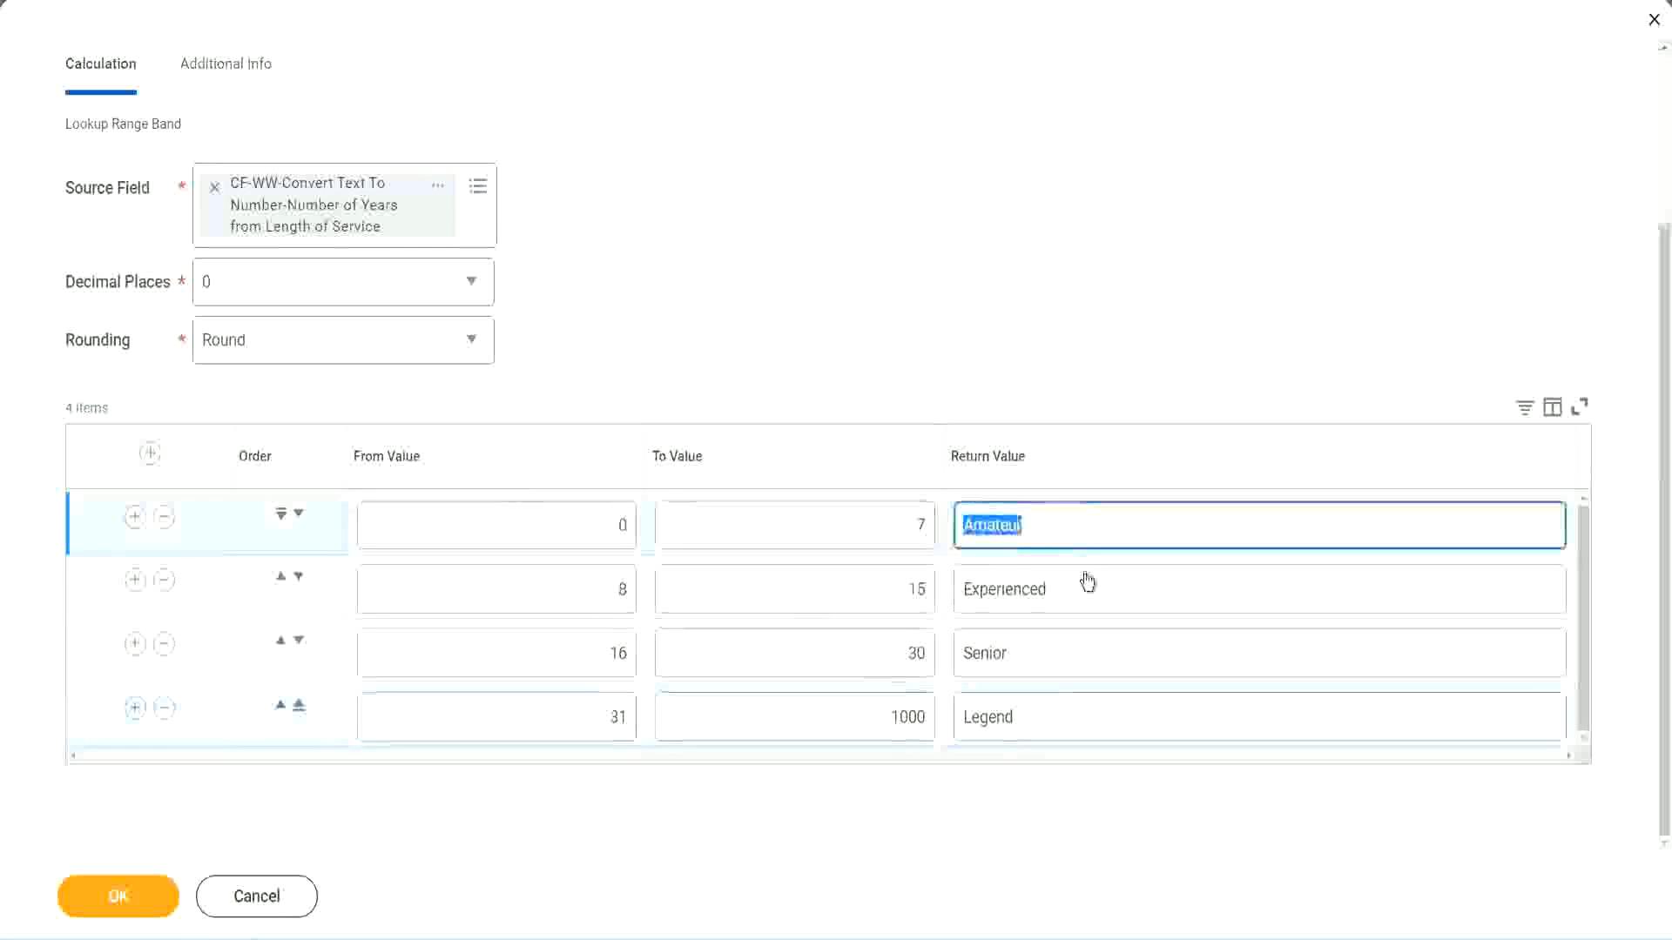
{"action": "double_click", "coordinate": [1067, 609]}
{"action": "double_click", "coordinate": [1052, 661]}
{"action": "double_click", "coordinate": [1054, 718]}
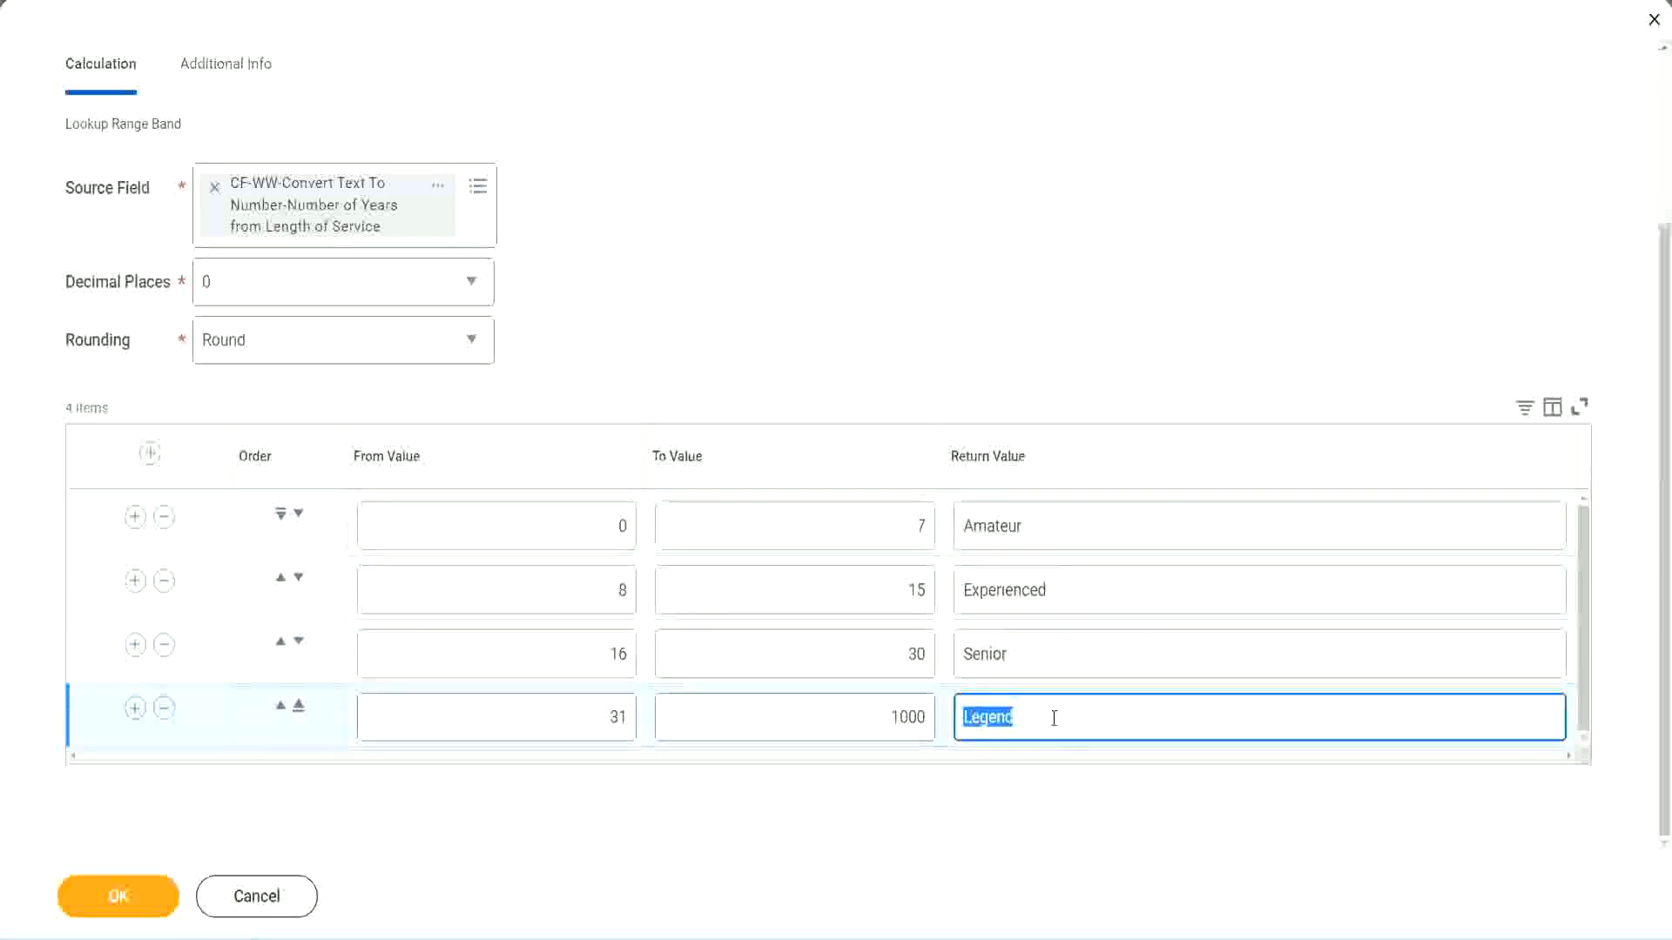
{"action": "double_click", "coordinate": [533, 529]}
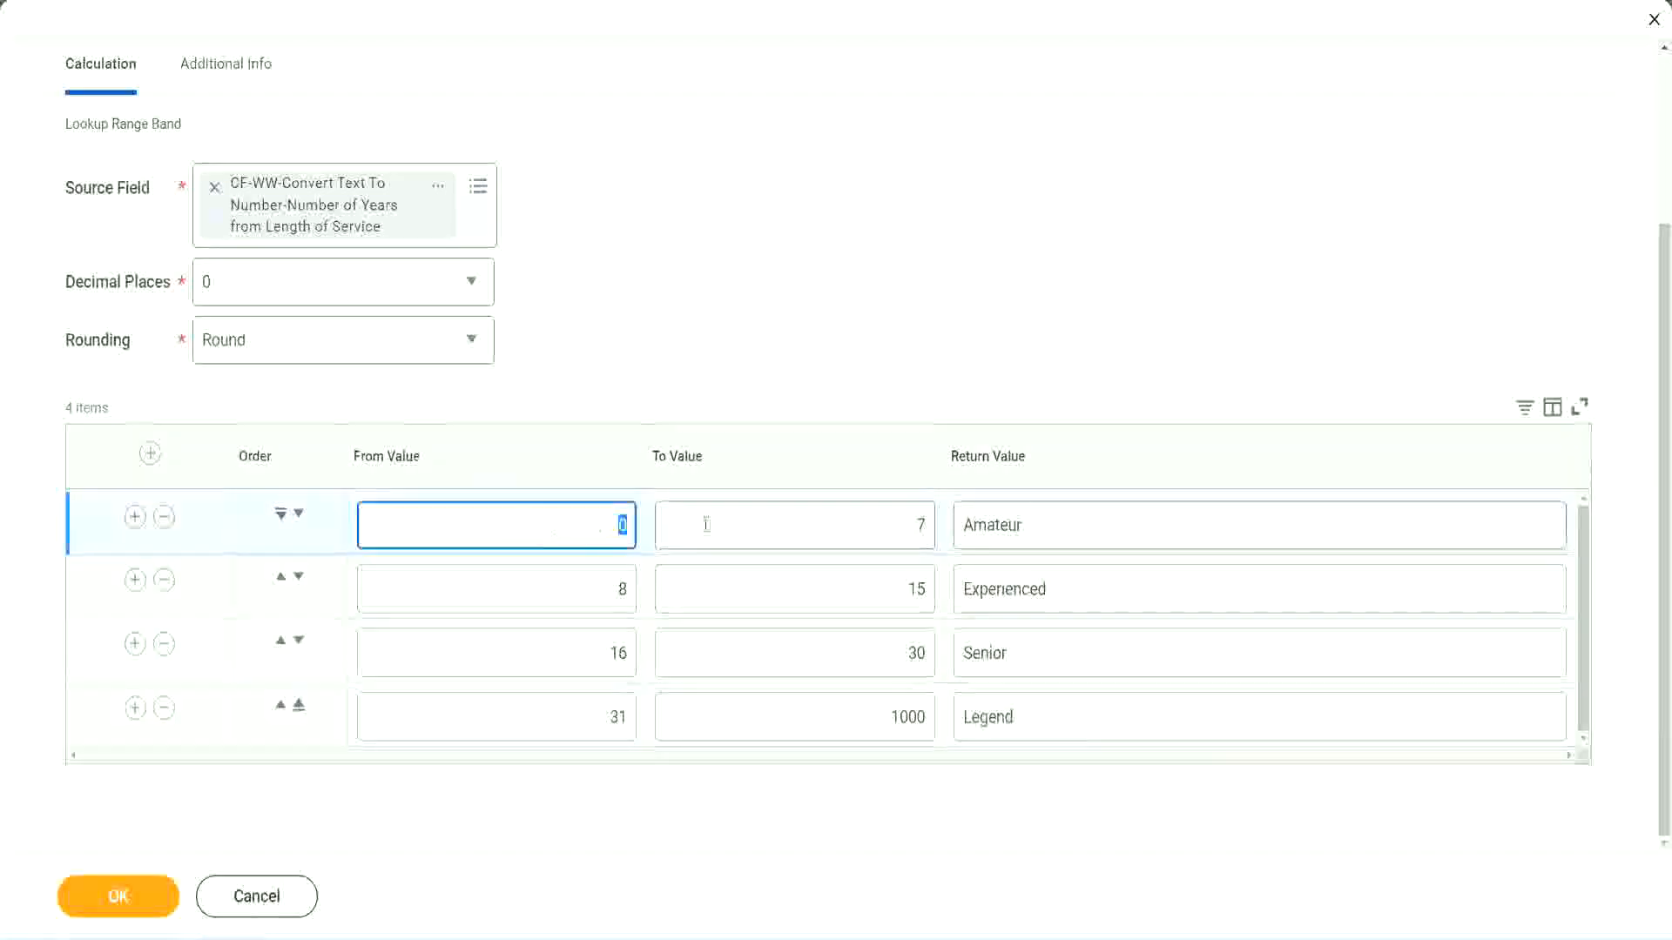
{"action": "double_click", "coordinate": [1067, 662]}
{"action": "double_click", "coordinate": [1050, 712]}
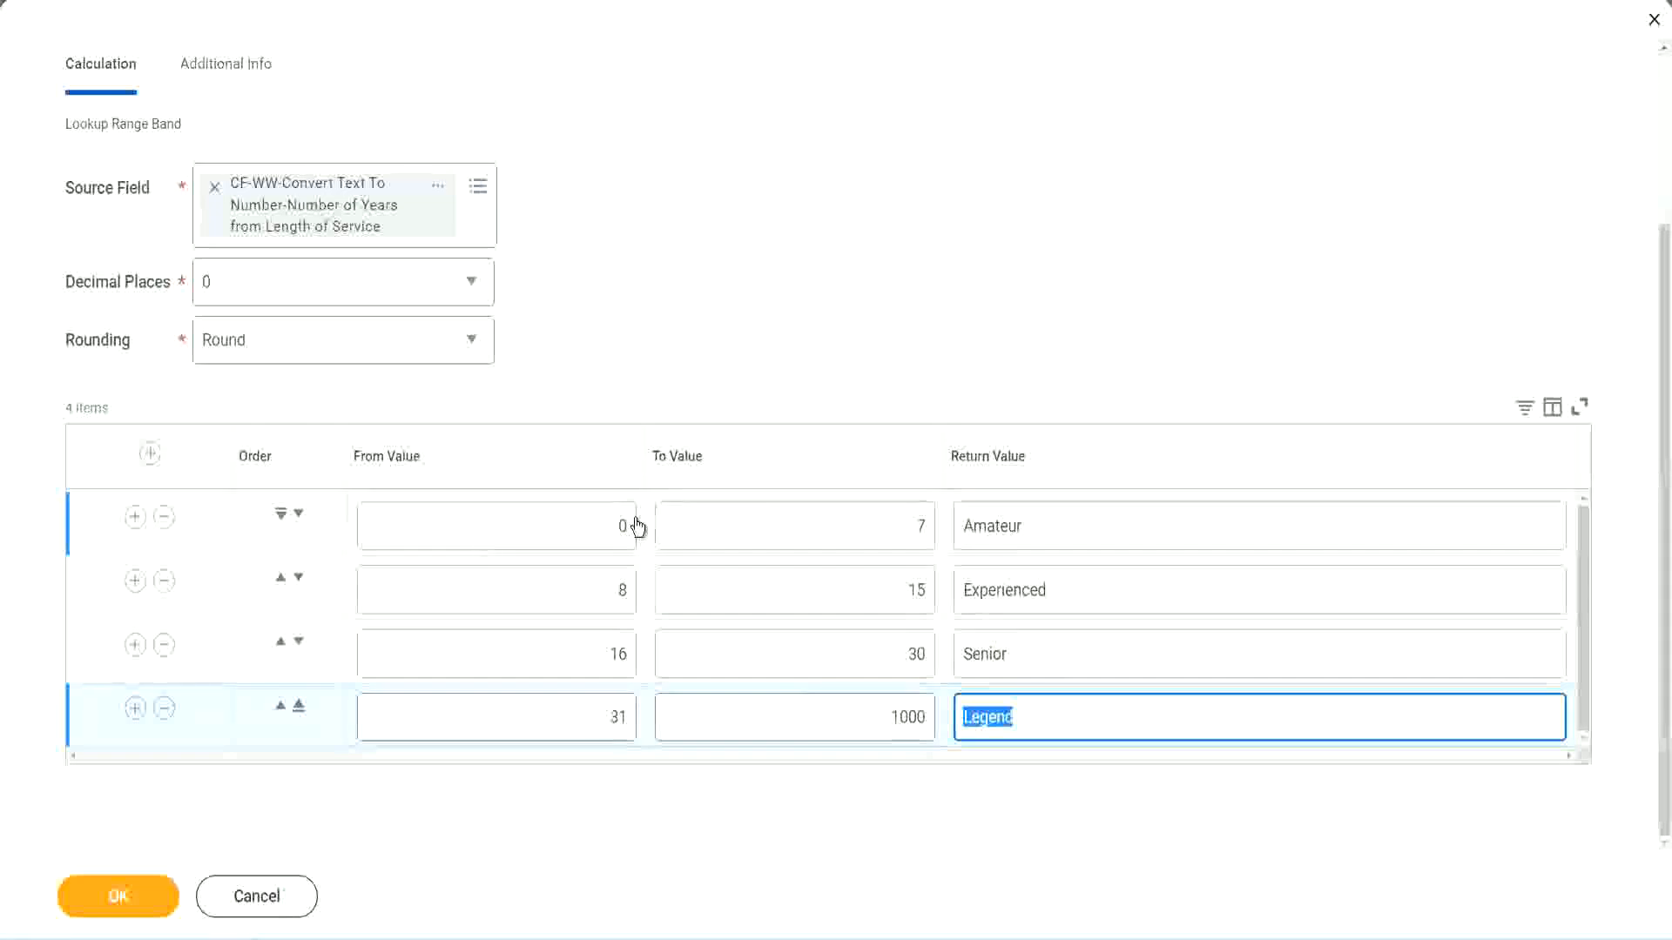
{"action": "left_click", "coordinate": [810, 427]}
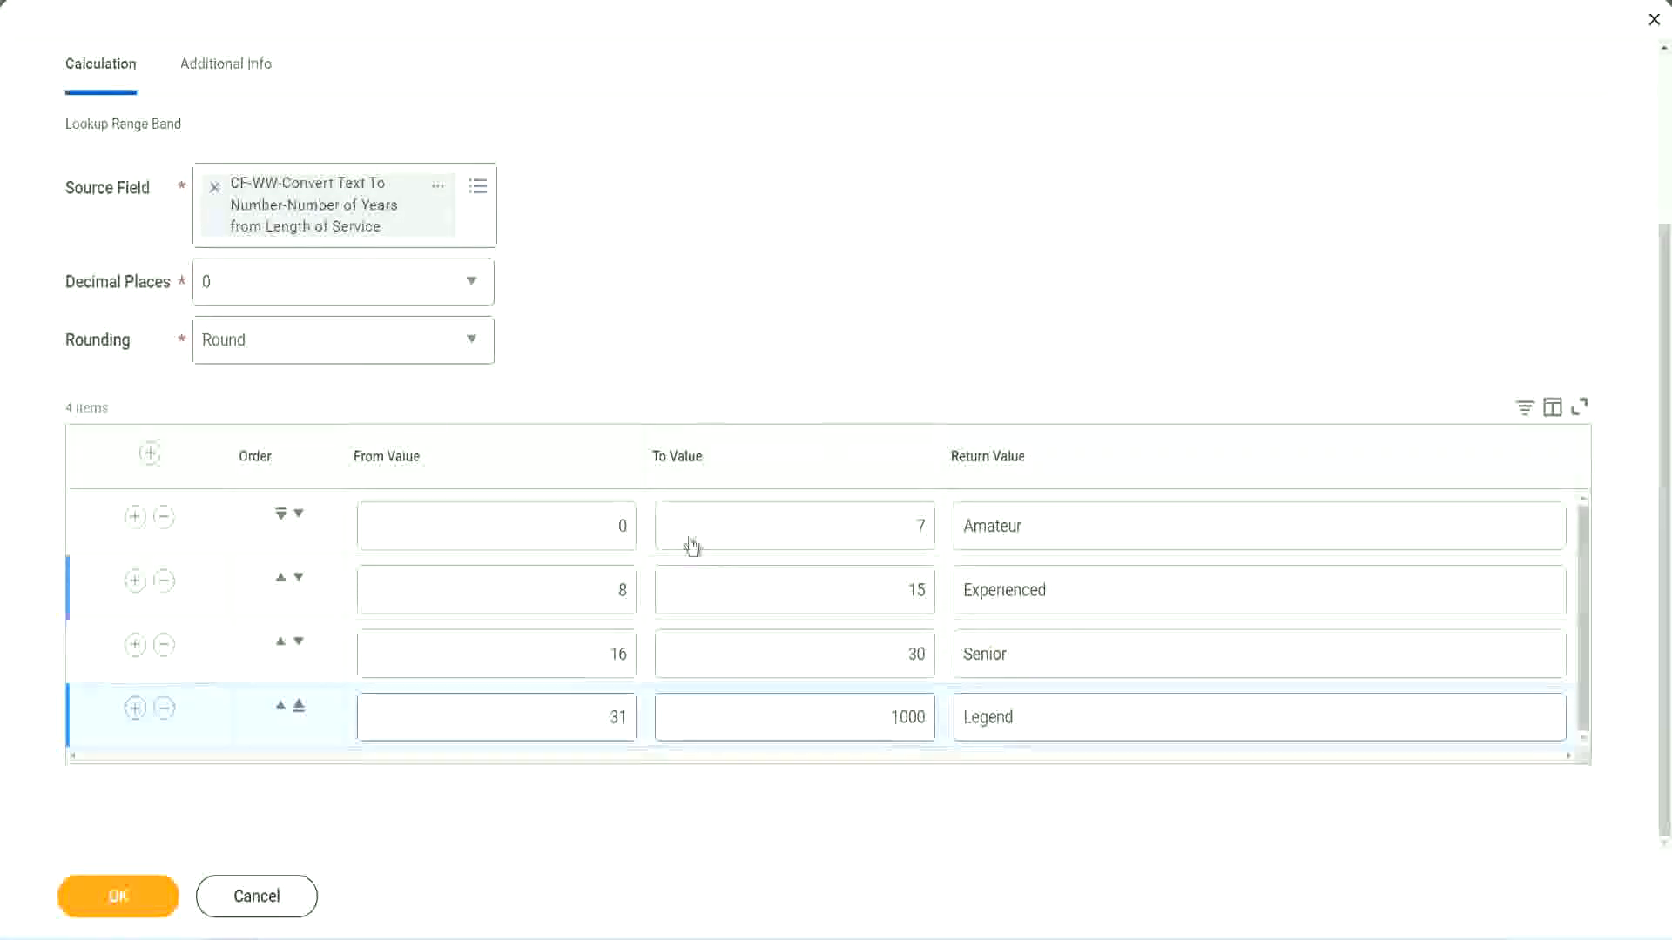
Save the Lookup Range Band calculated field and copy its name from the save confirmation.
{"action": "left_click", "coordinate": [116, 895]}
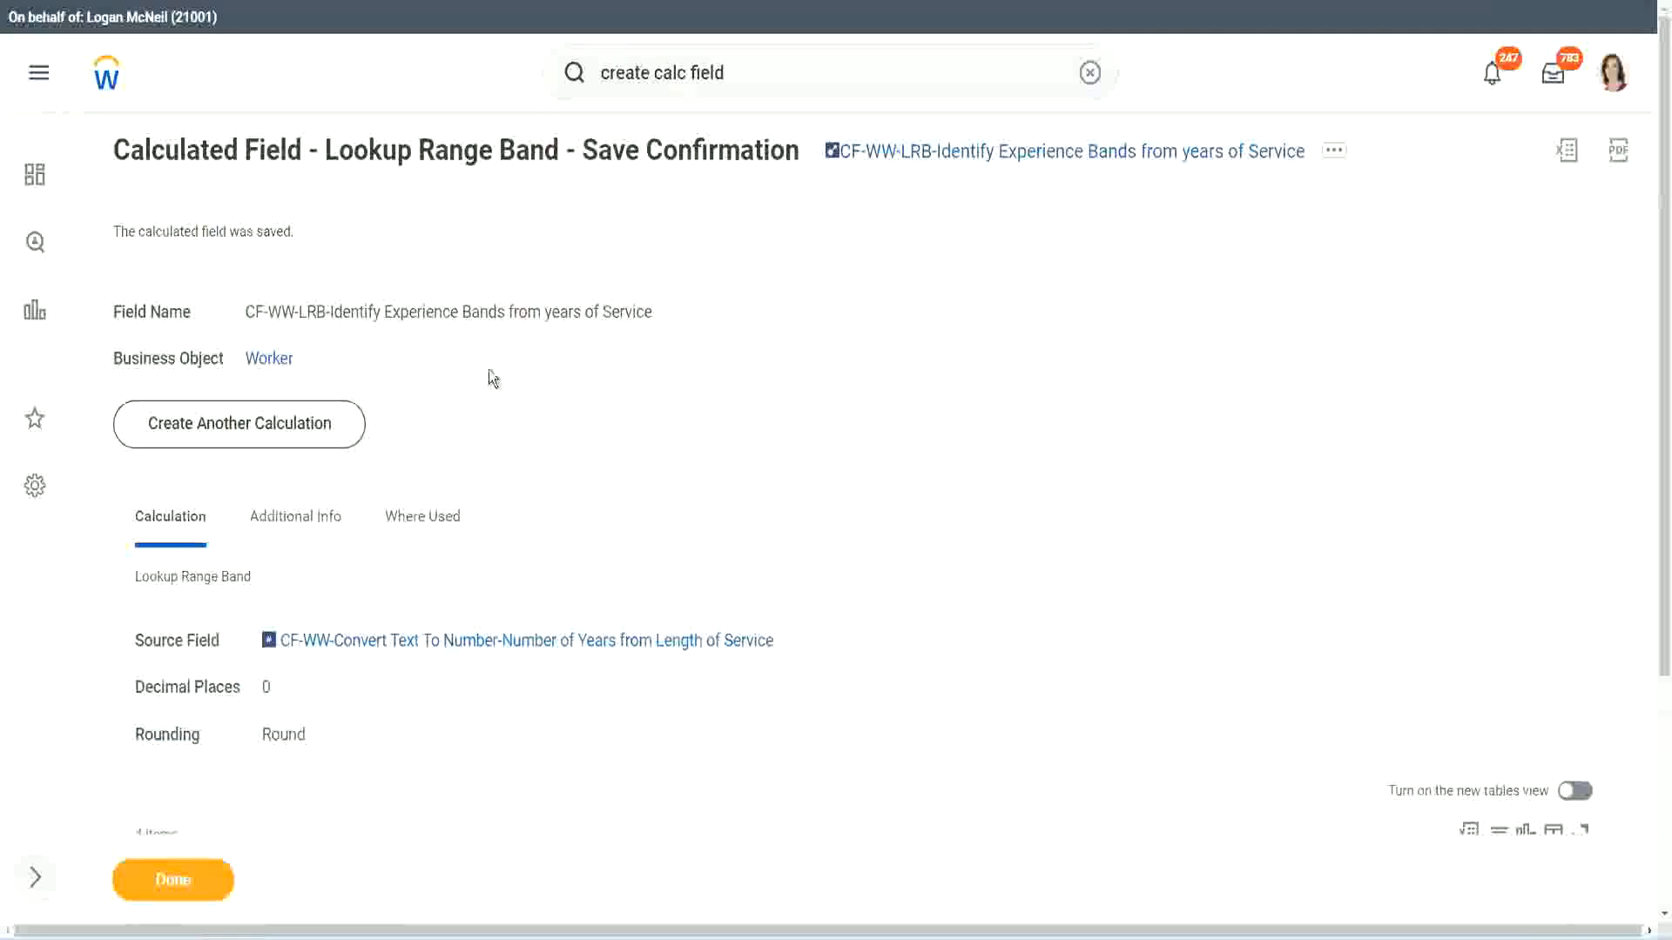
{"action": "right_click", "coordinate": [972, 159]}
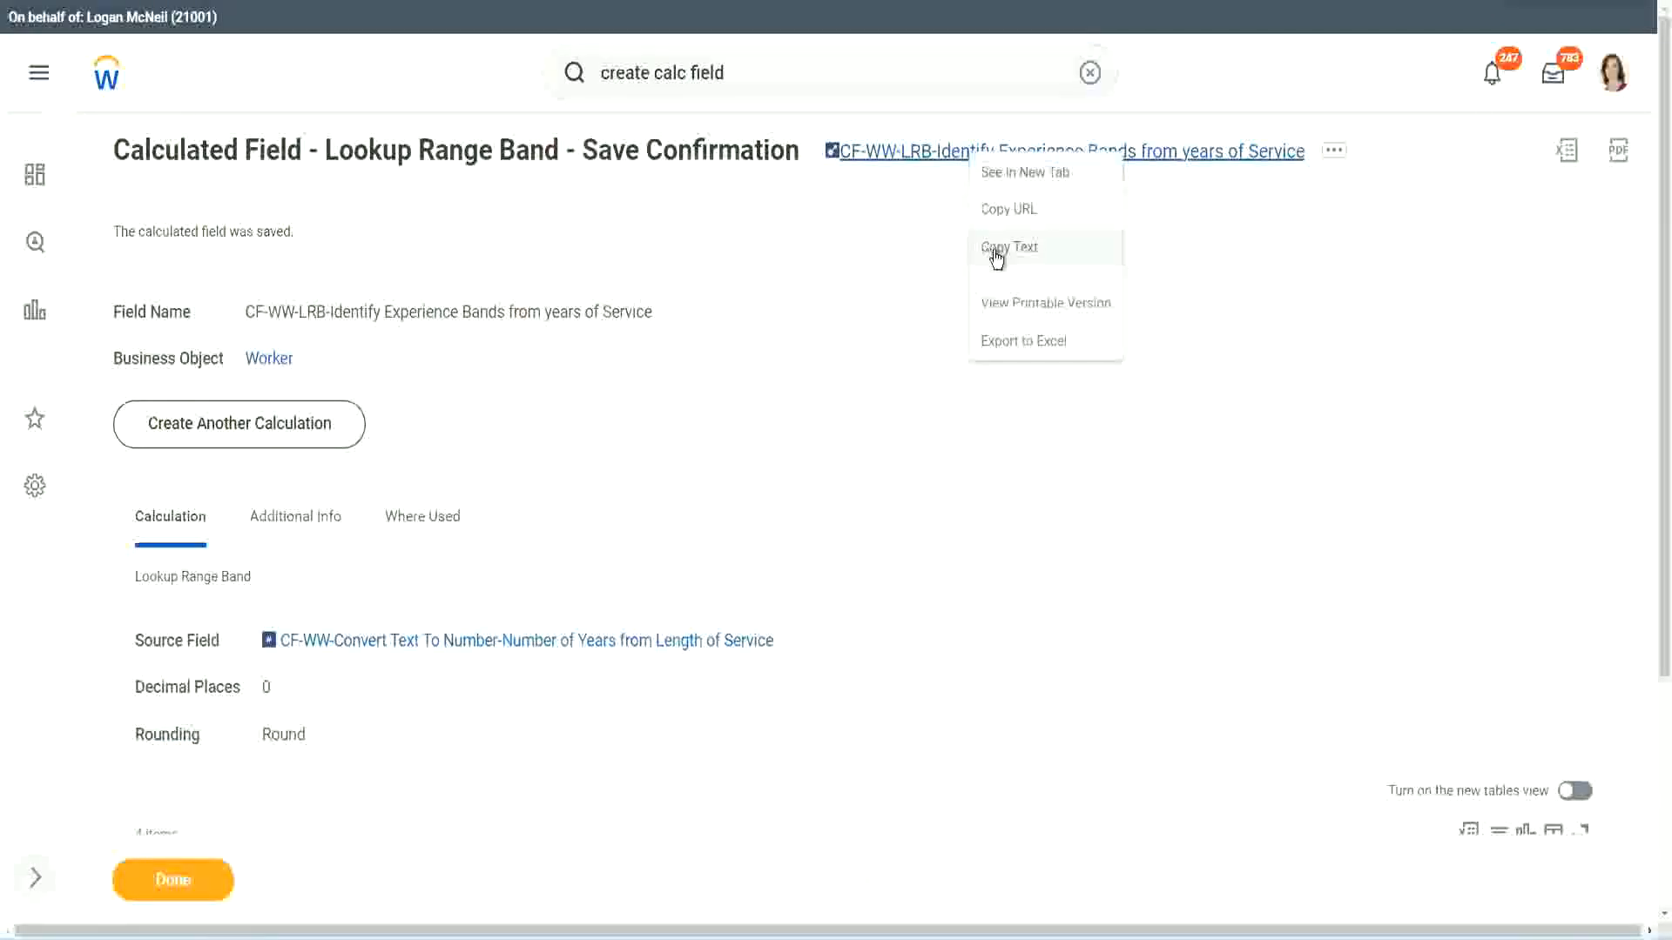
{"action": "left_click", "coordinate": [990, 263]}
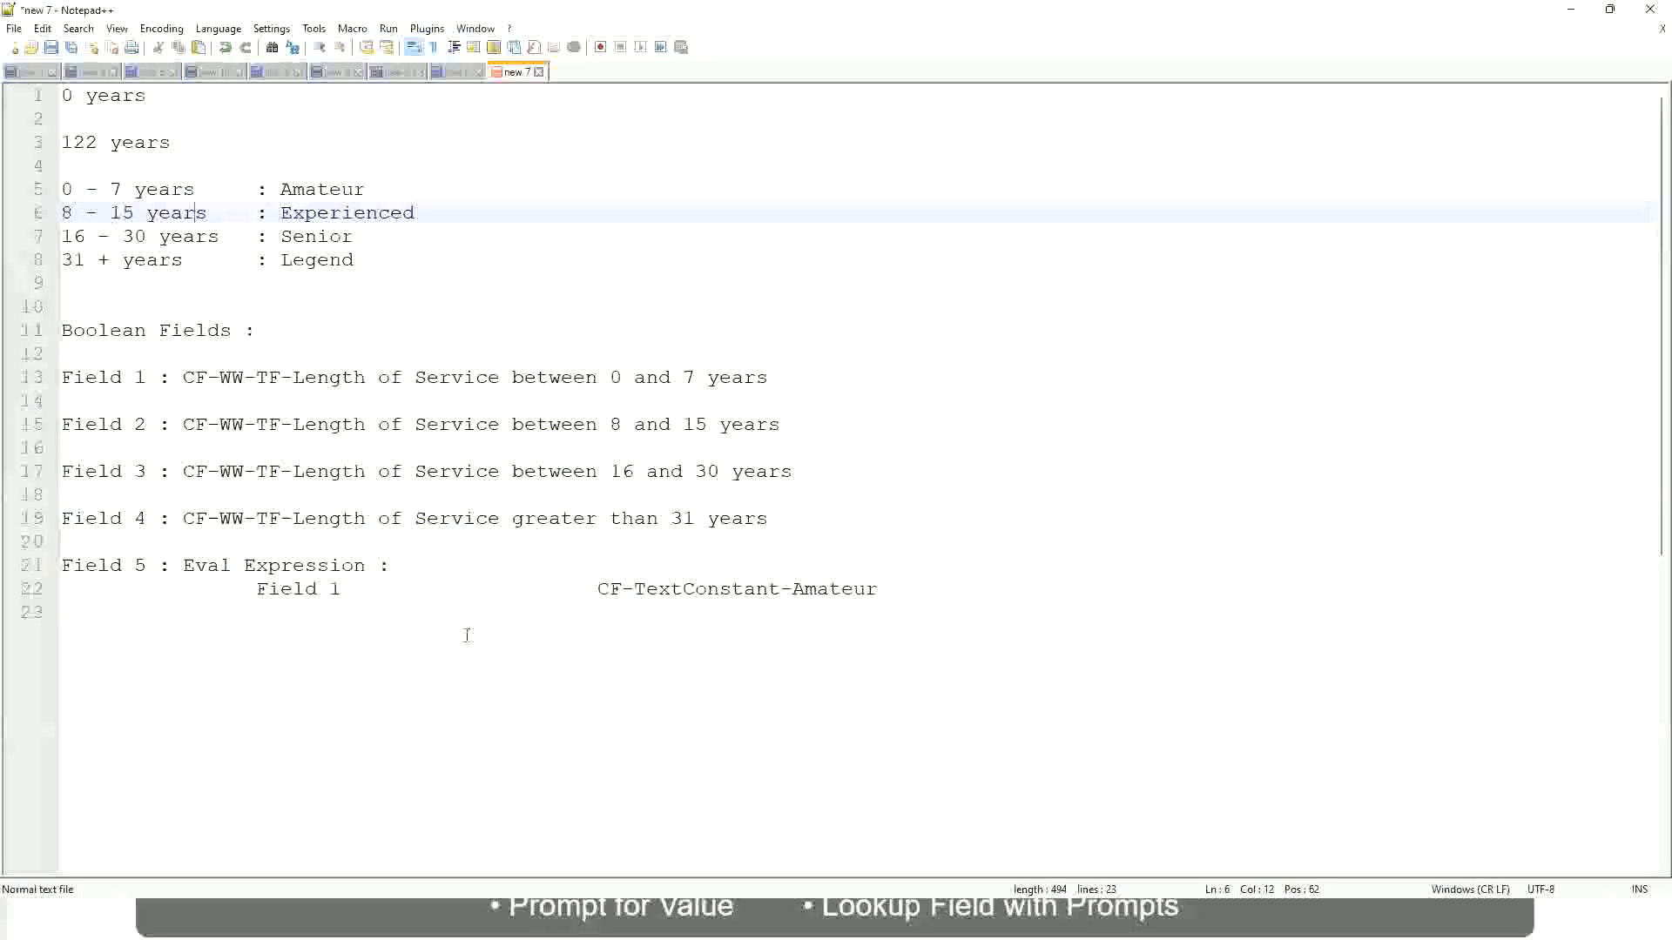
In the Notepad++ notes, add a line below the Eval Expression entry reading "10,000 USD" with "1,000,000" spaced well after it.
{"action": "left_click", "coordinate": [151, 658]}
{"action": "key", "text": "Return"}
{"action": "key", "text": "Return"}
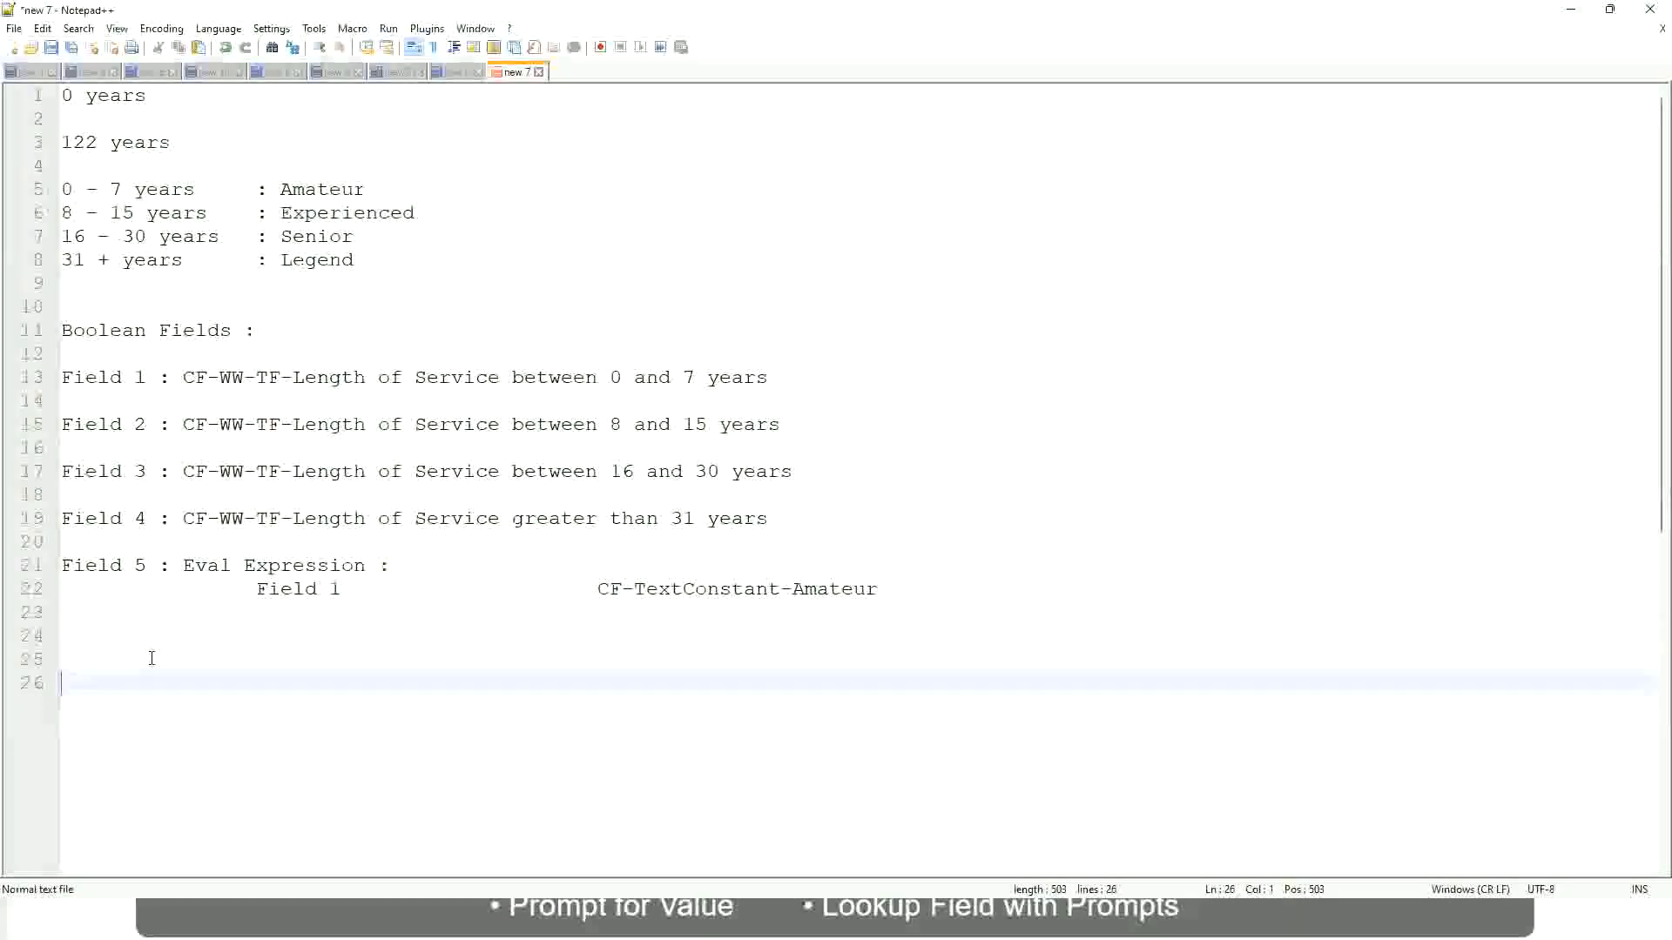
{"action": "type", "text": "10,000 USD"}
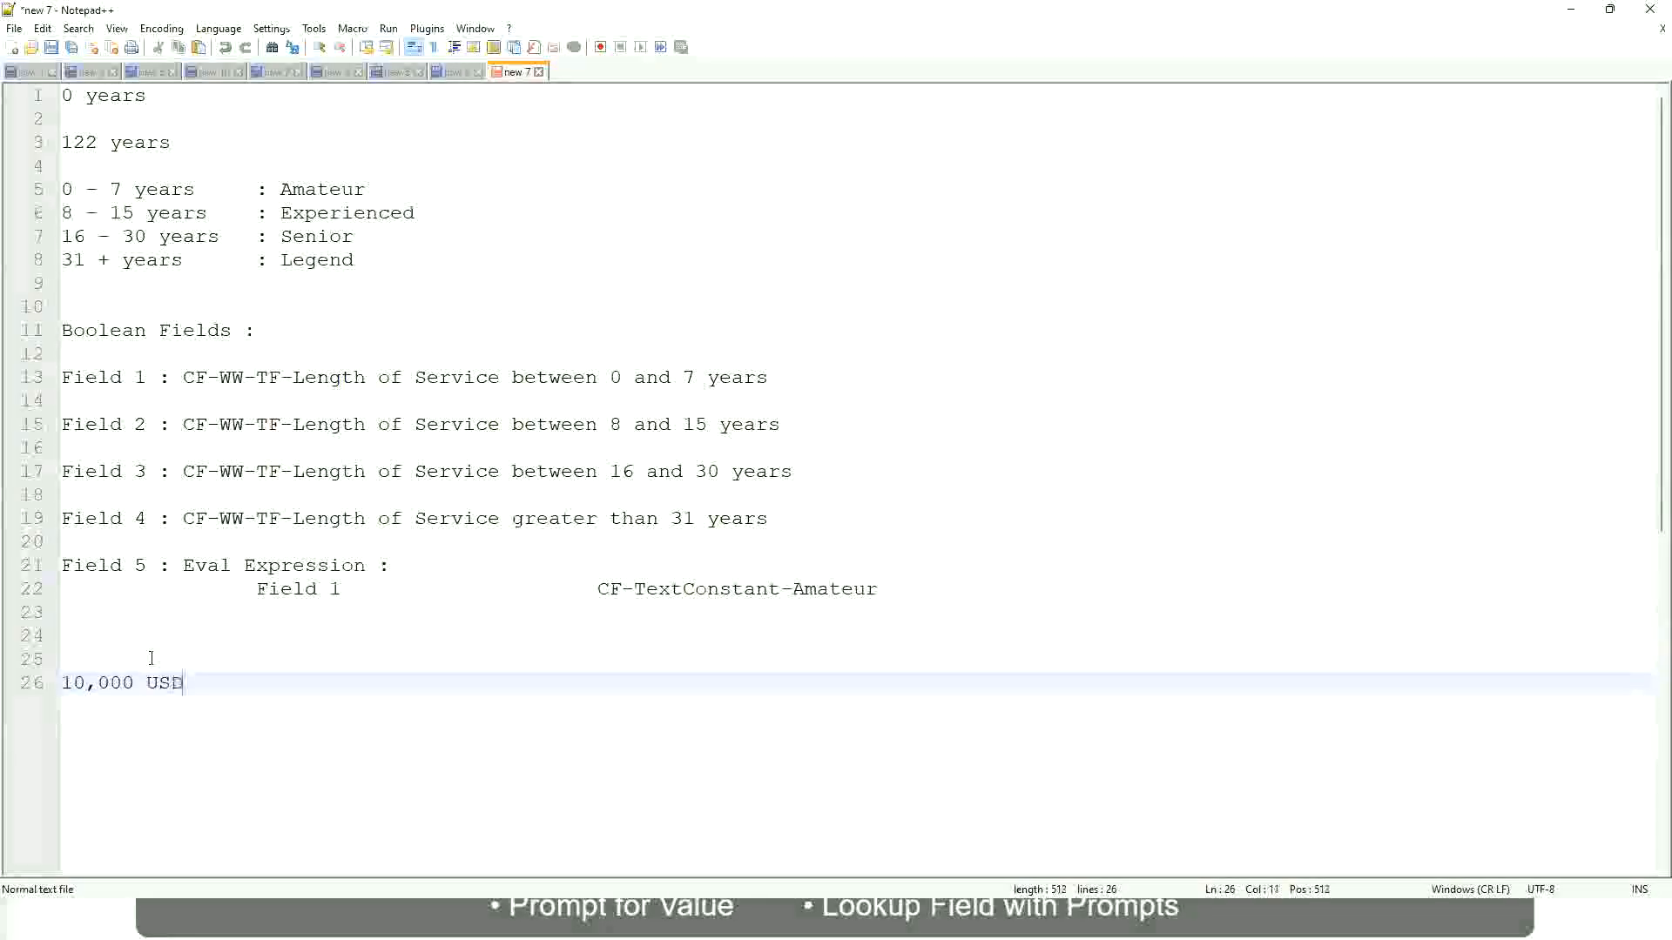
{"action": "key", "text": "Tab"}
{"action": "key", "text": "Tab"}
{"action": "key", "text": "Tab"}
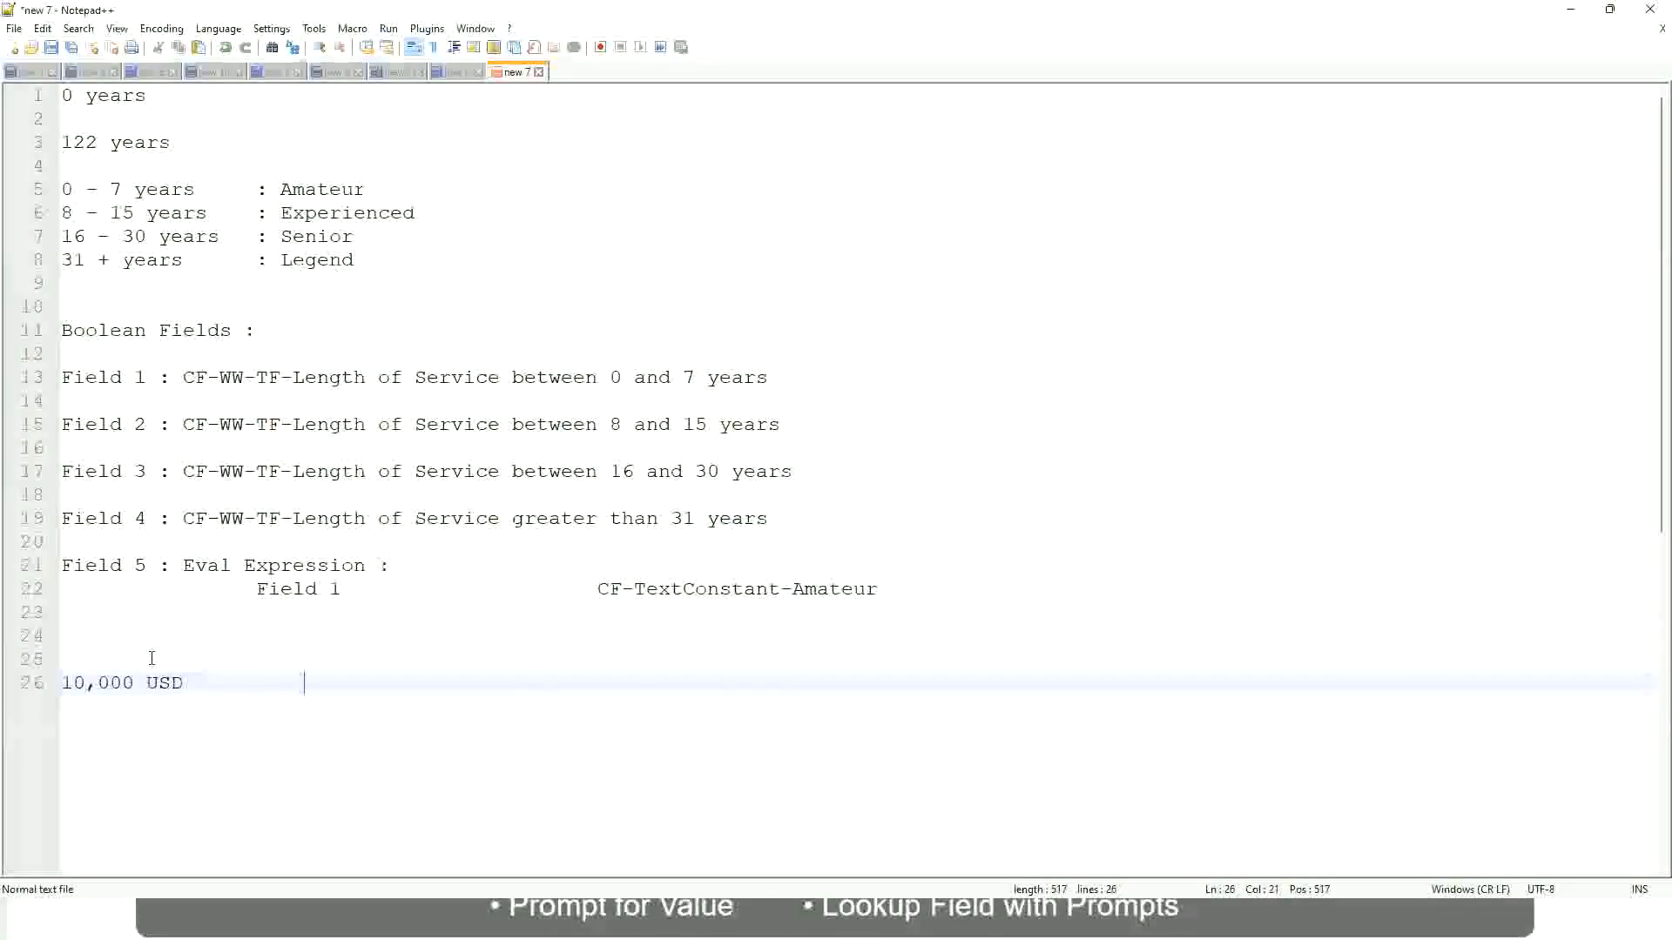
{"action": "key", "text": "Tab"}
{"action": "key", "text": "Tab"}
{"action": "type", "text": "1,000,000"}
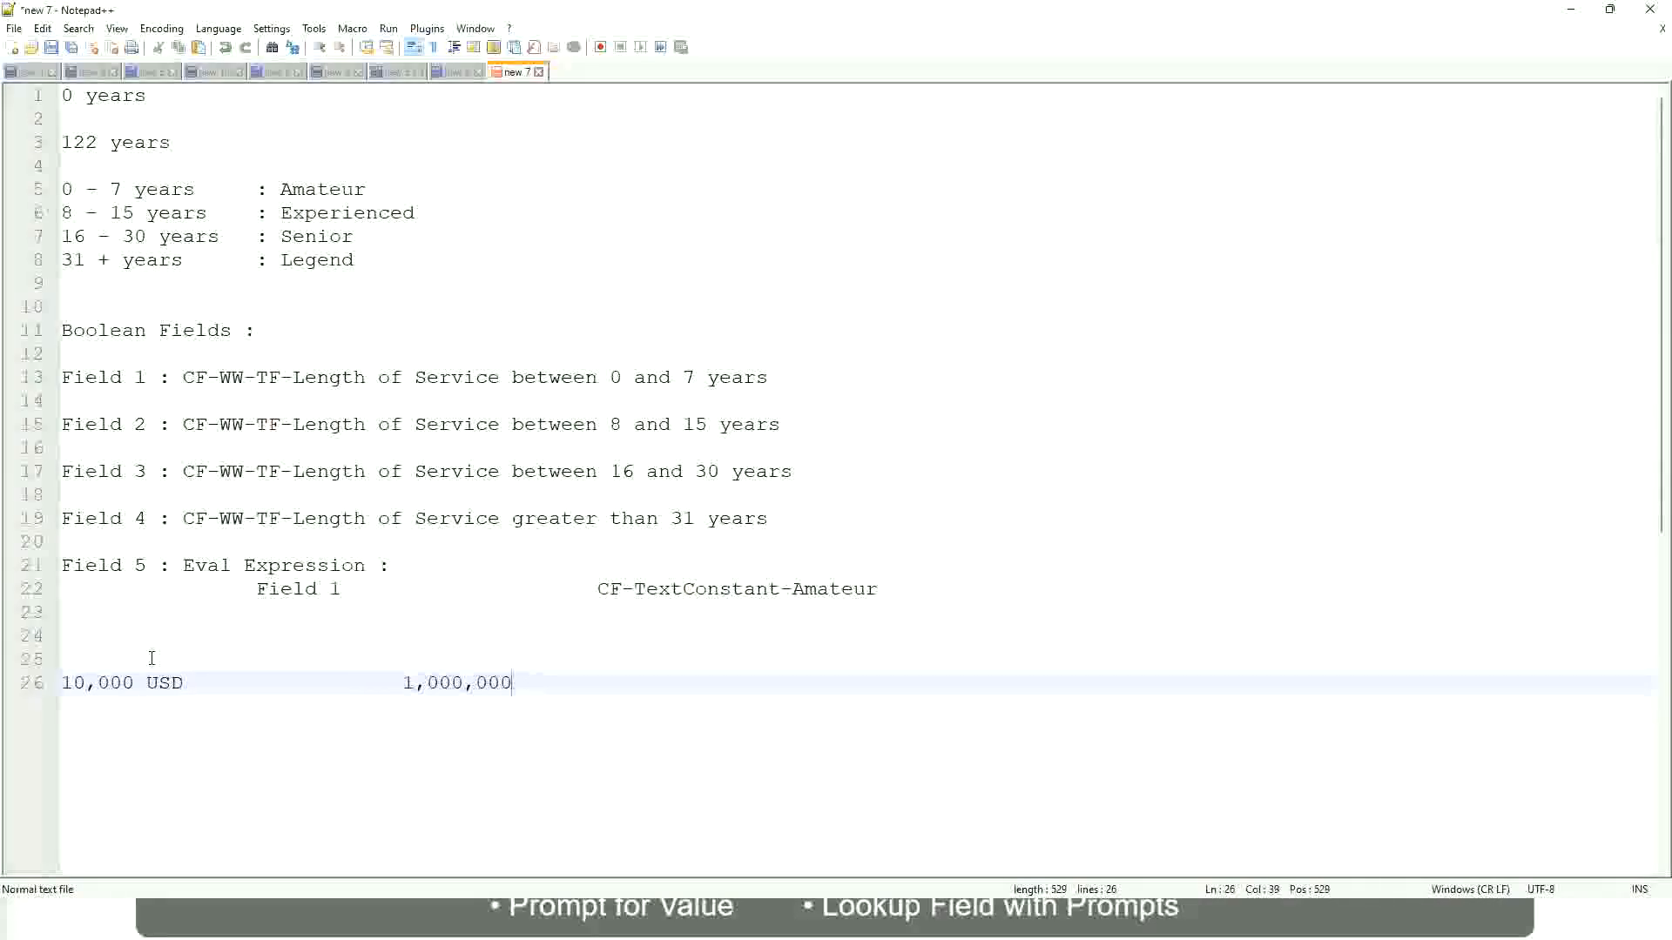
Append the currency "USD" after 1,000,000 on the salary example line.
{"action": "key", "text": "Left"}
{"action": "key", "text": "Left"}
{"action": "key", "text": "Left"}
{"action": "key", "text": "Left"}
{"action": "key", "text": "Left"}
{"action": "key", "text": "Left"}
{"action": "key", "text": "Left"}
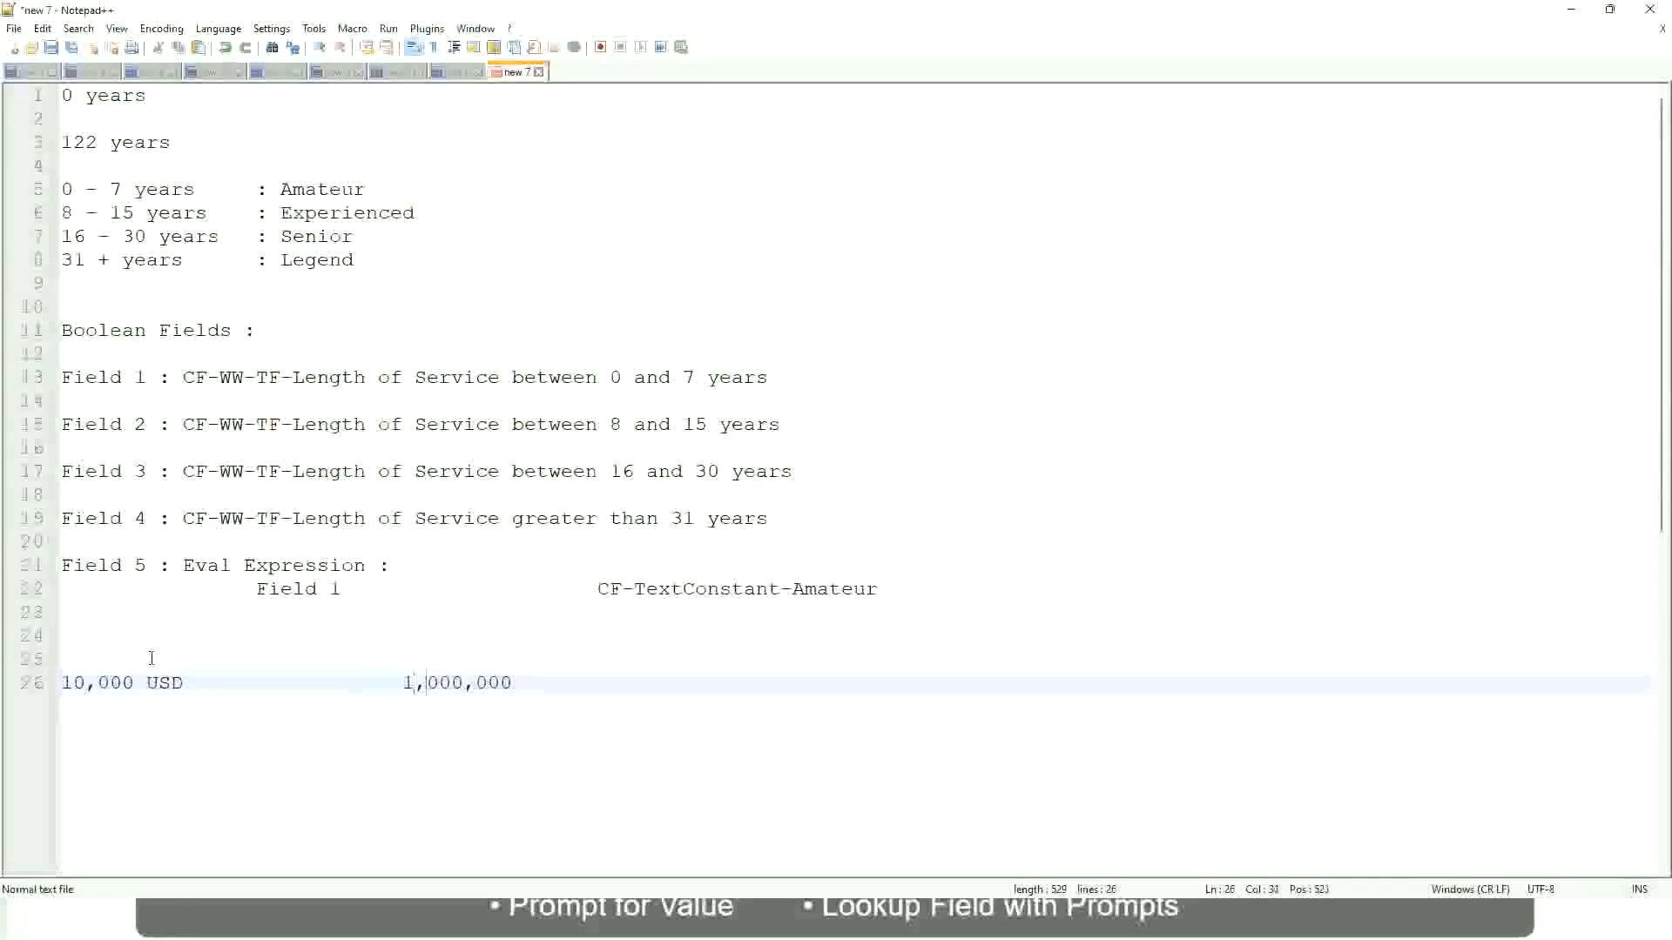
{"action": "key", "text": "Right"}
{"action": "key", "text": "Right"}
{"action": "key", "text": "Right"}
{"action": "key", "text": "Right"}
{"action": "key", "text": "Right"}
{"action": "key", "text": "Right"}
{"action": "key", "text": "Right"}
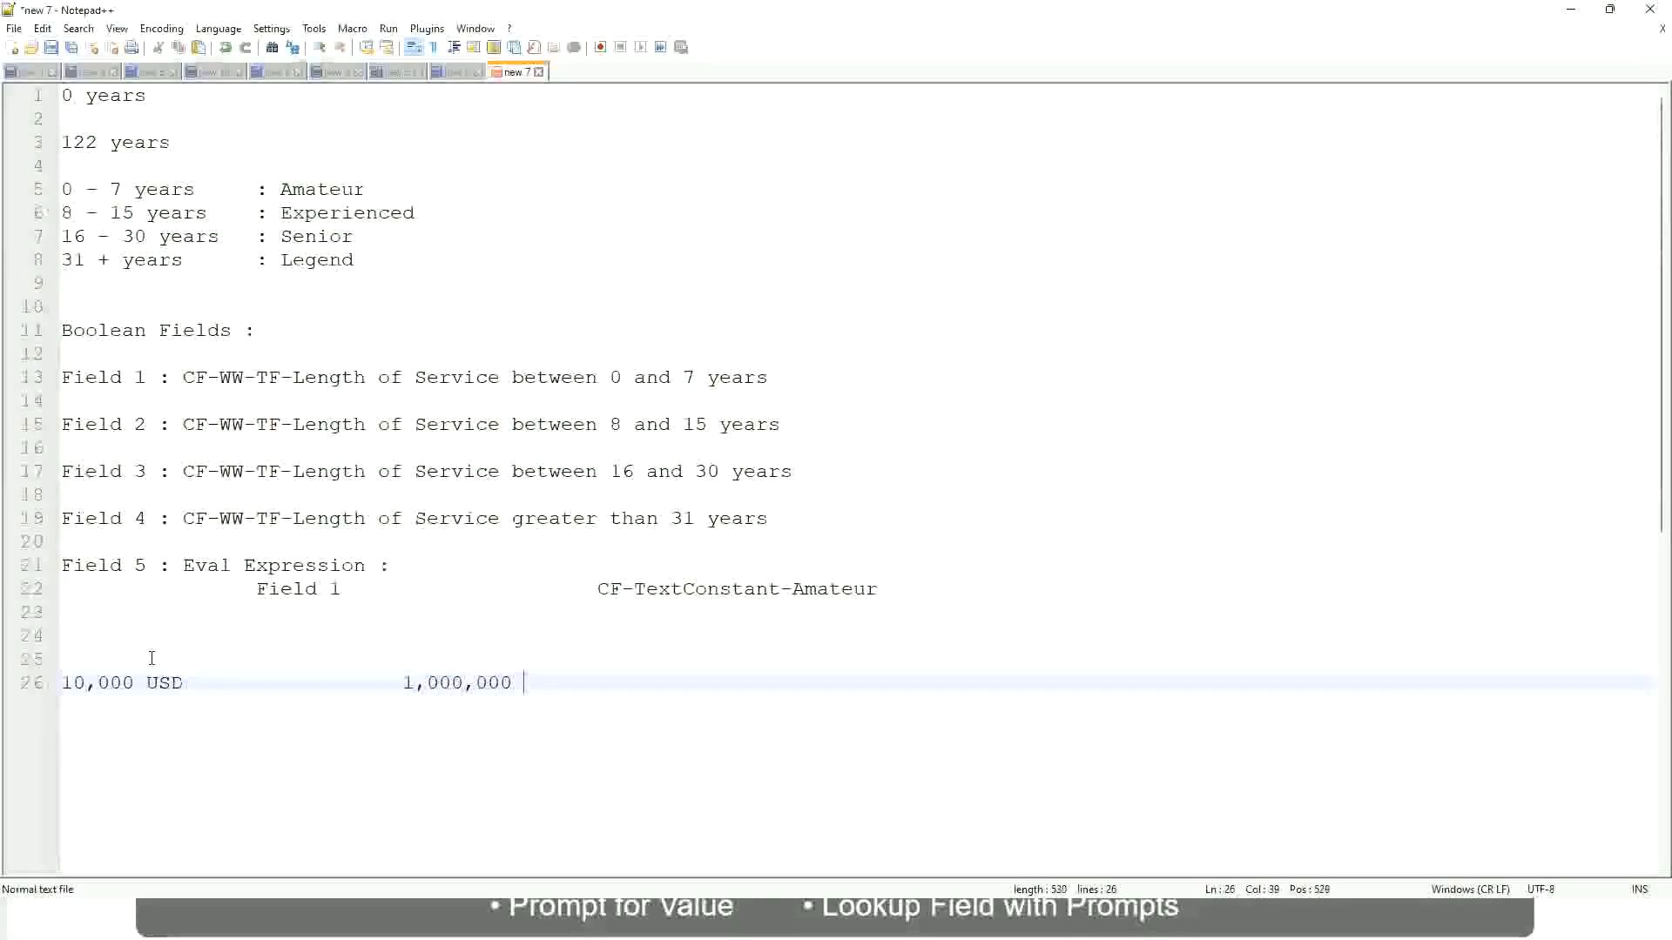
{"action": "type", "text": "USD"}
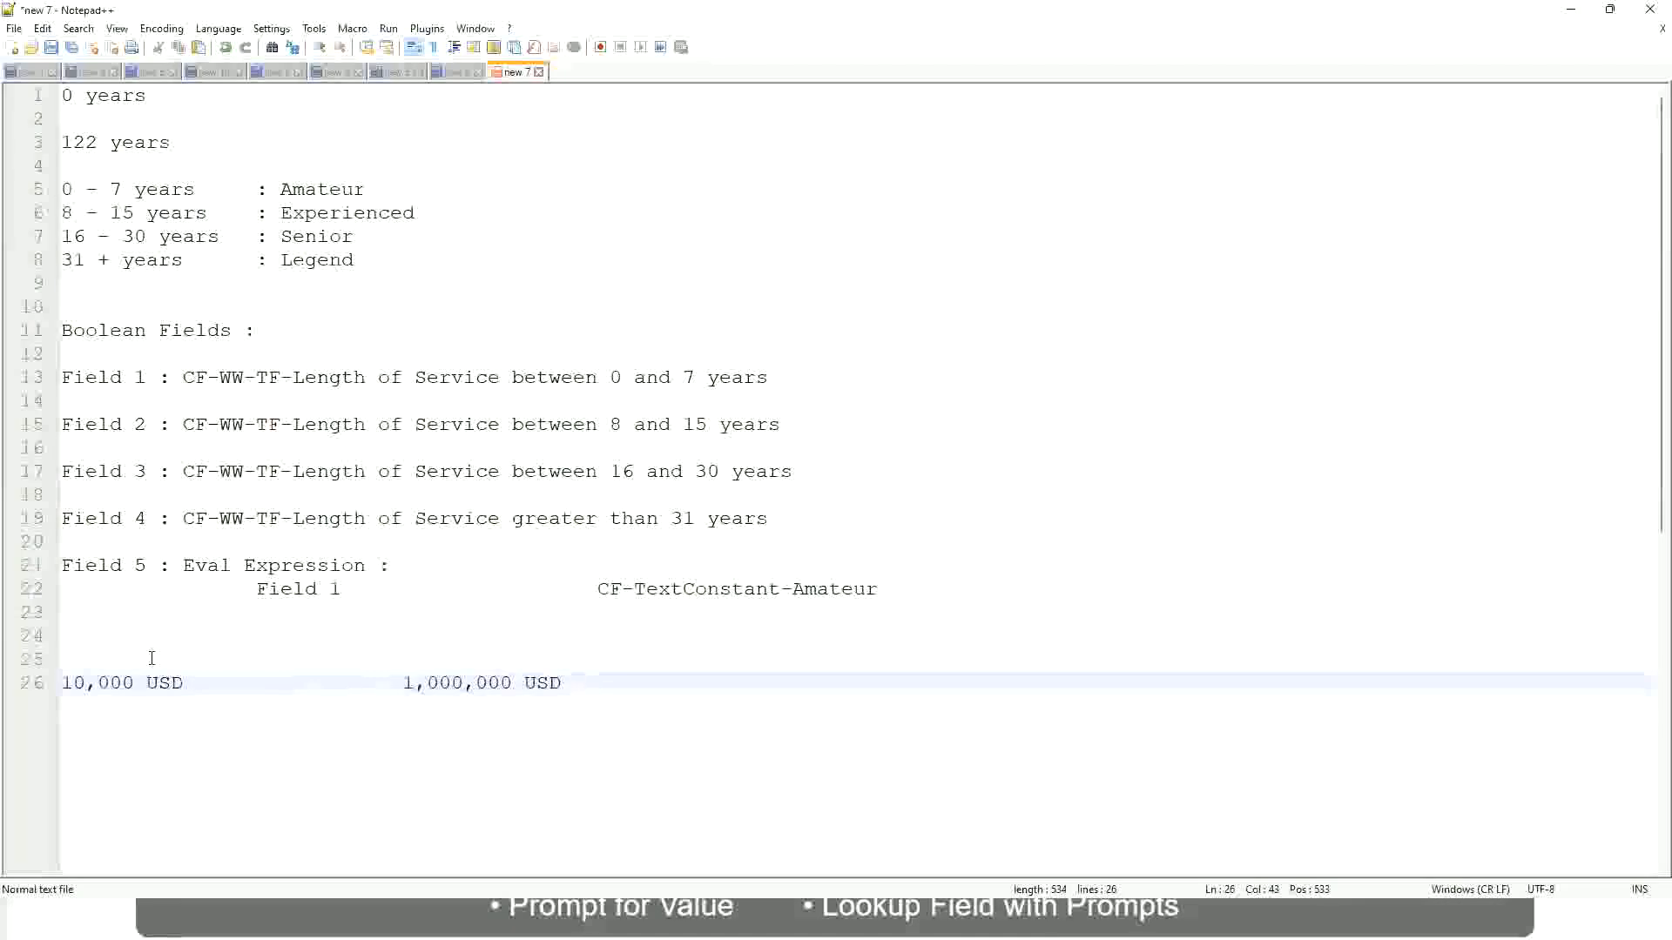
Below the USD amounts, leave a blank line and add the range "10 - 50,000" with the spaced label ": Low".
{"action": "key", "text": "Return"}
{"action": "key", "text": "Return"}
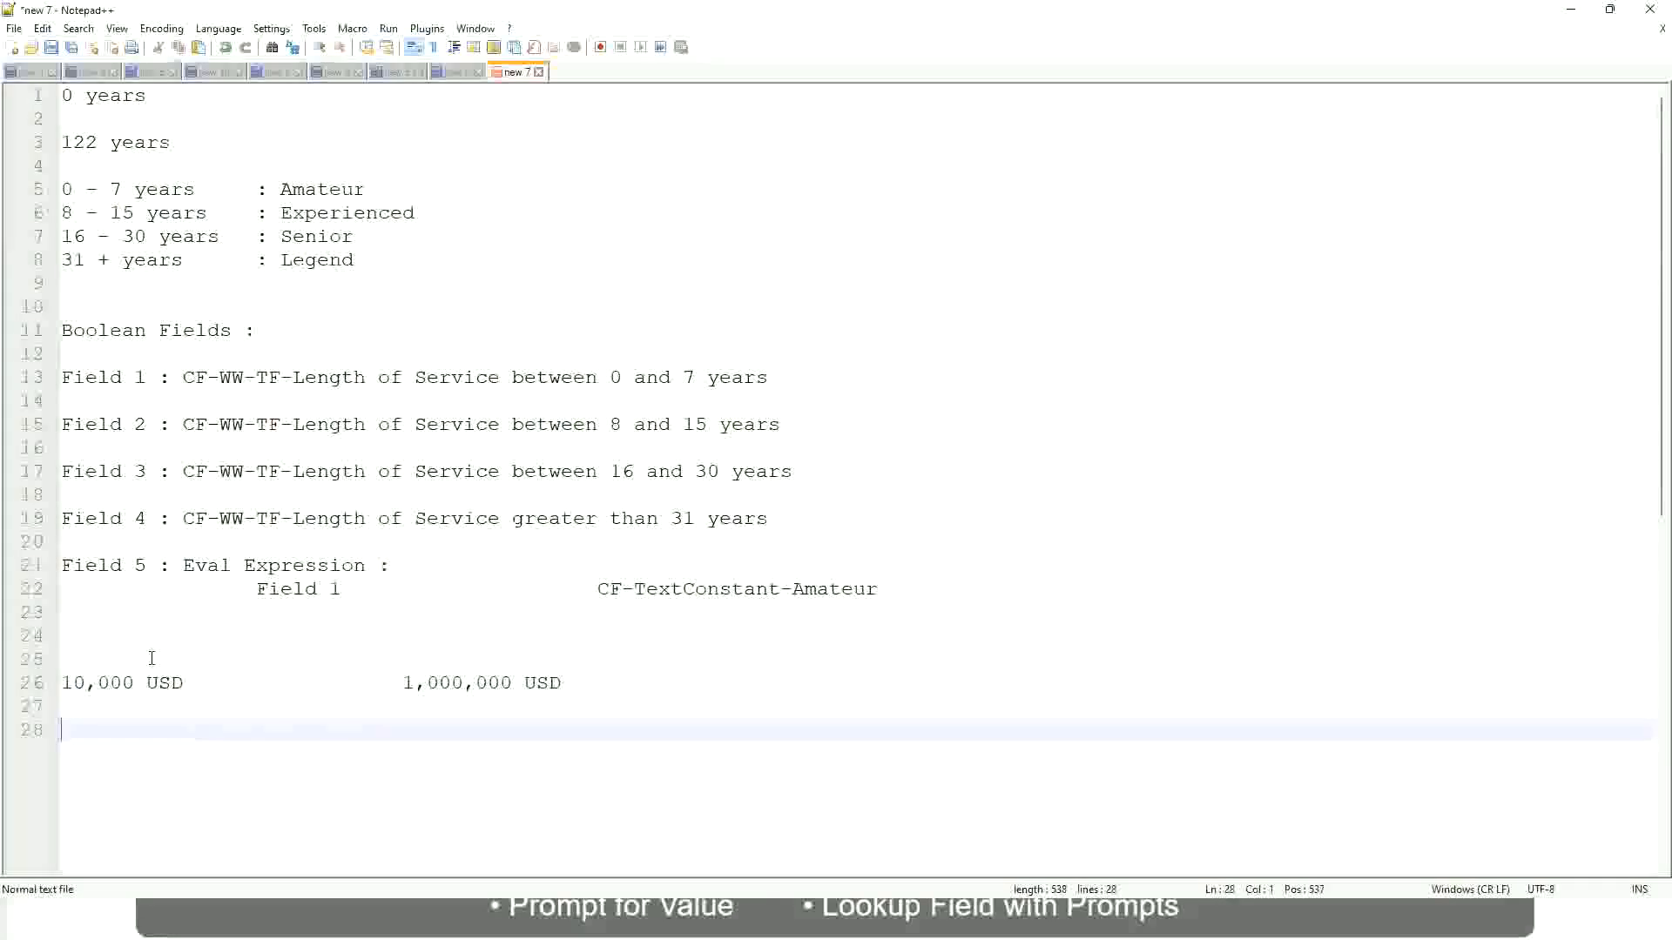
{"action": "type", "text": "10 - 50,000"}
{"action": "key", "text": "Tab"}
{"action": "key", "text": "Tab"}
{"action": "key", "text": "Tab"}
{"action": "key", "text": "Tab"}
{"action": "type", "text": ": Low"}
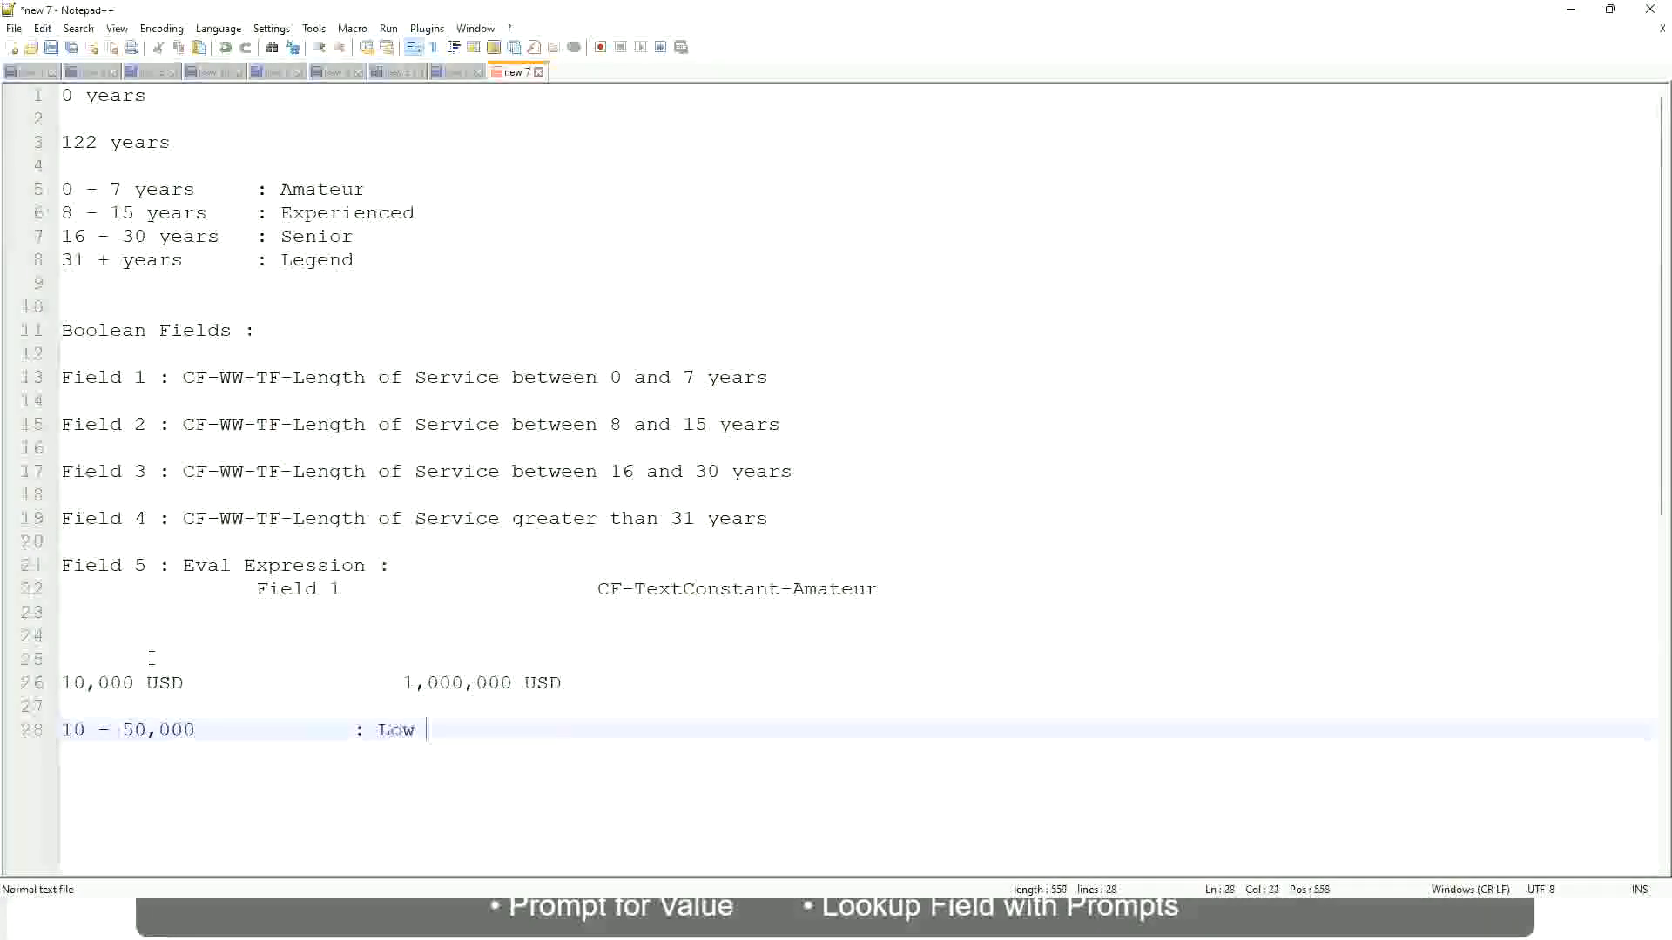
Directly below the Low range, add the line "50,001 - 150,000" with the aligned label ": Medium".
{"action": "key", "text": "Return"}
{"action": "key", "text": "Return"}
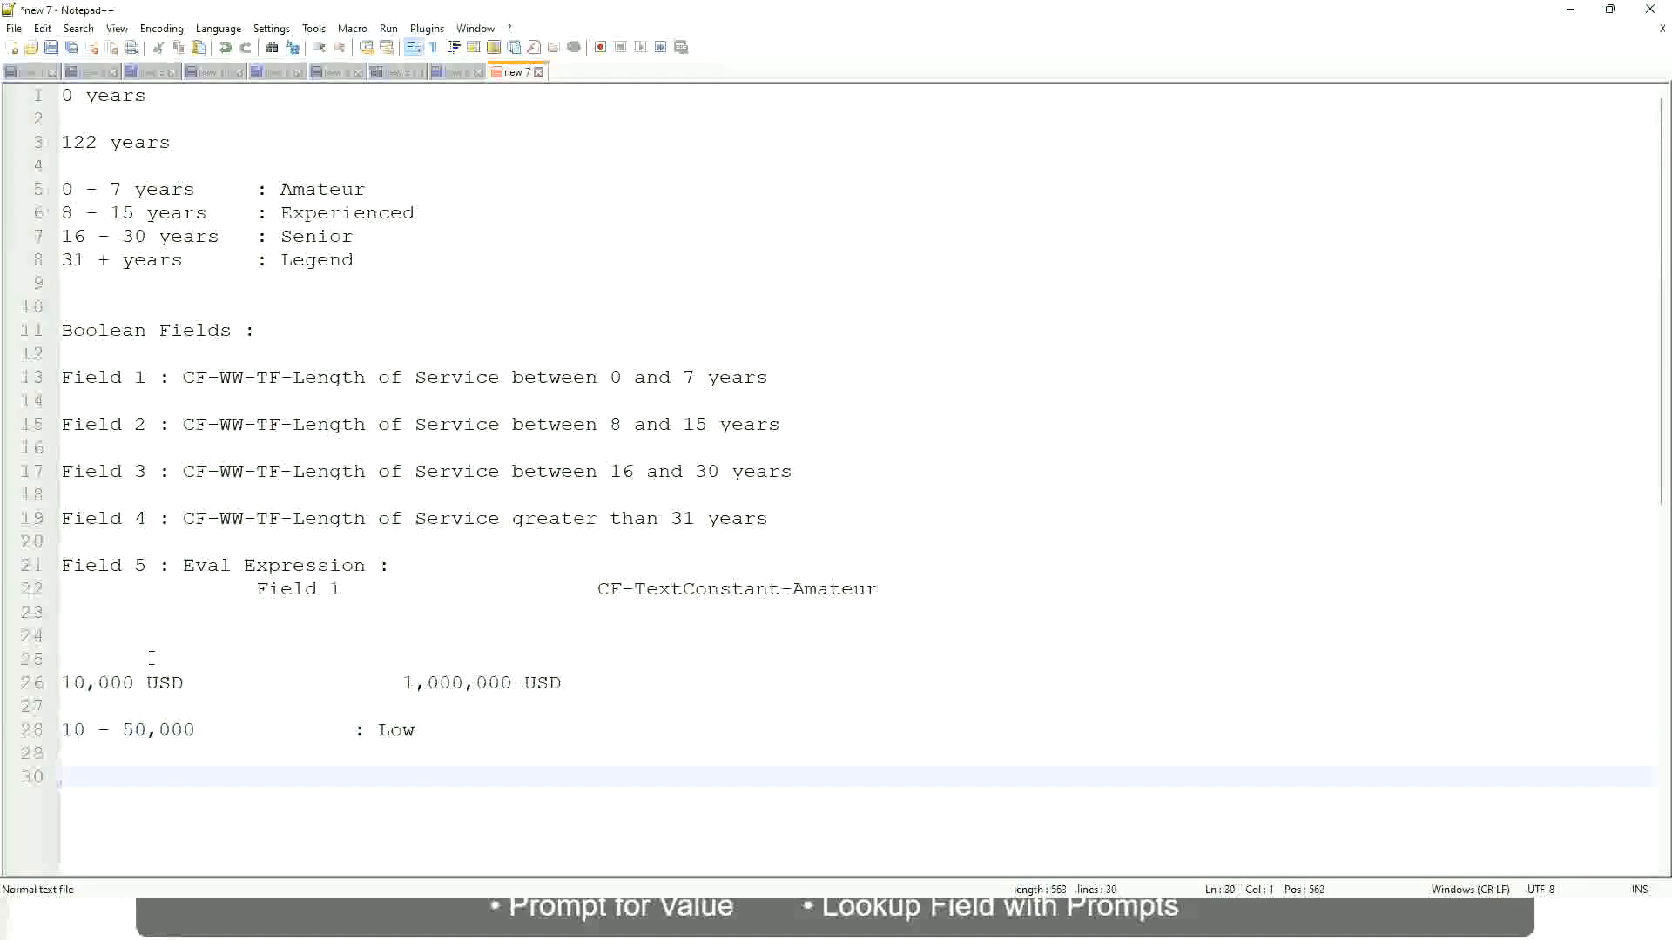
{"action": "key", "text": "Up"}
{"action": "type", "text": "5"}
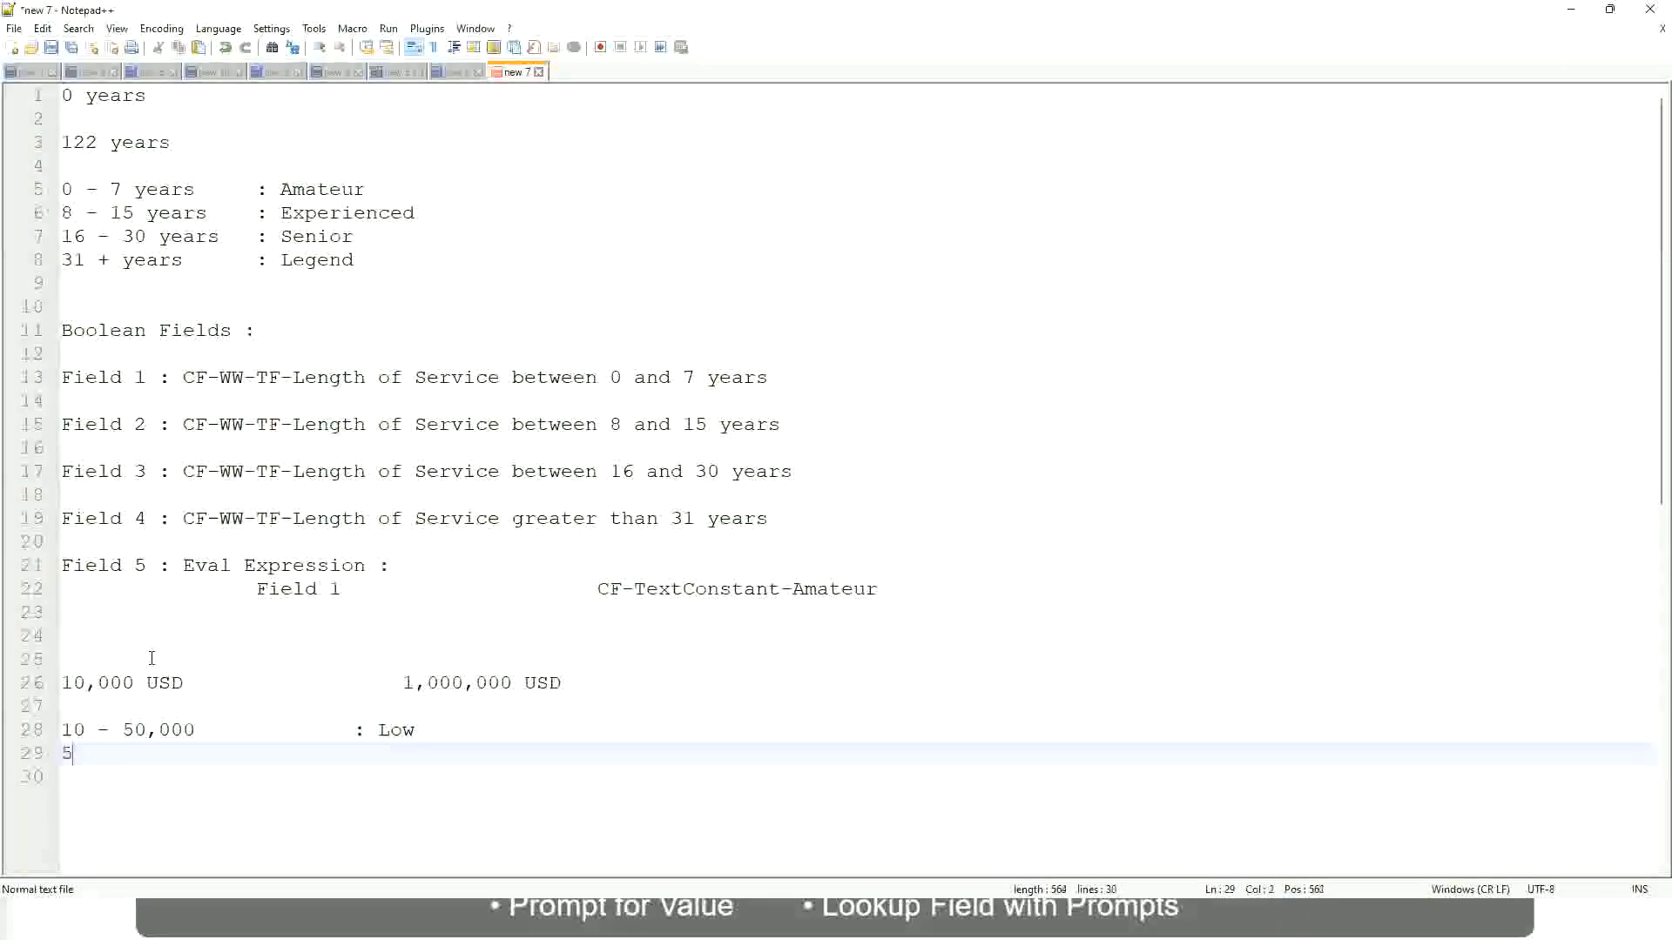
{"action": "type", "text": "0,001 - 150"}
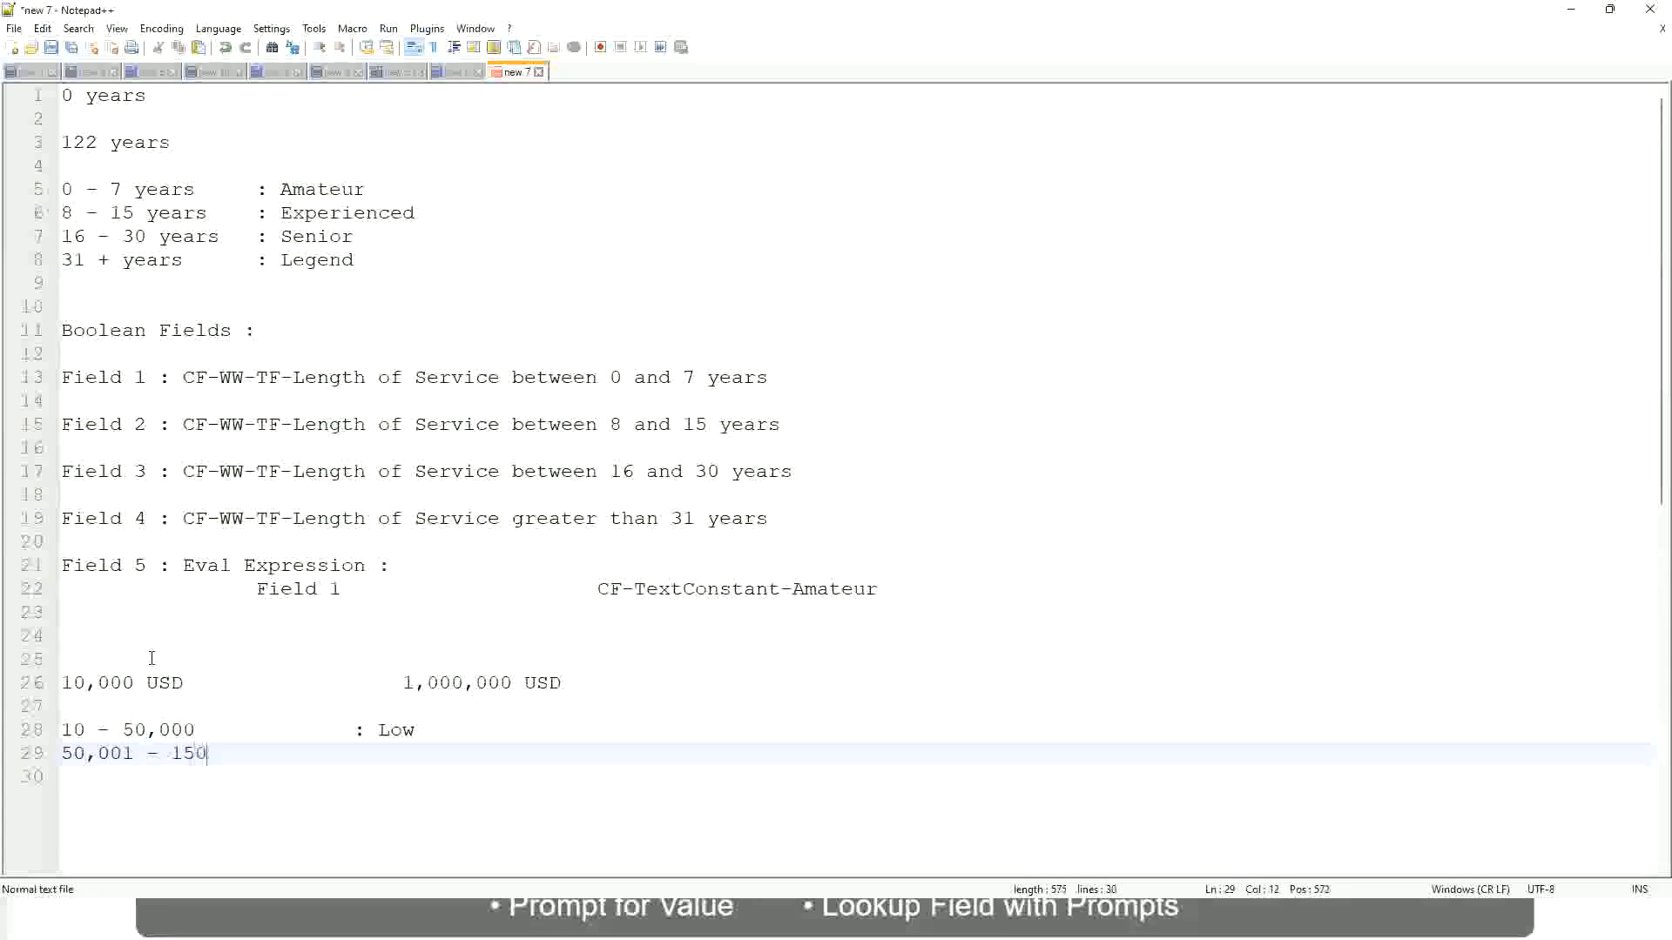
{"action": "type", "text": ",000"}
{"action": "key", "text": "Tab"}
{"action": "key", "text": "Tab"}
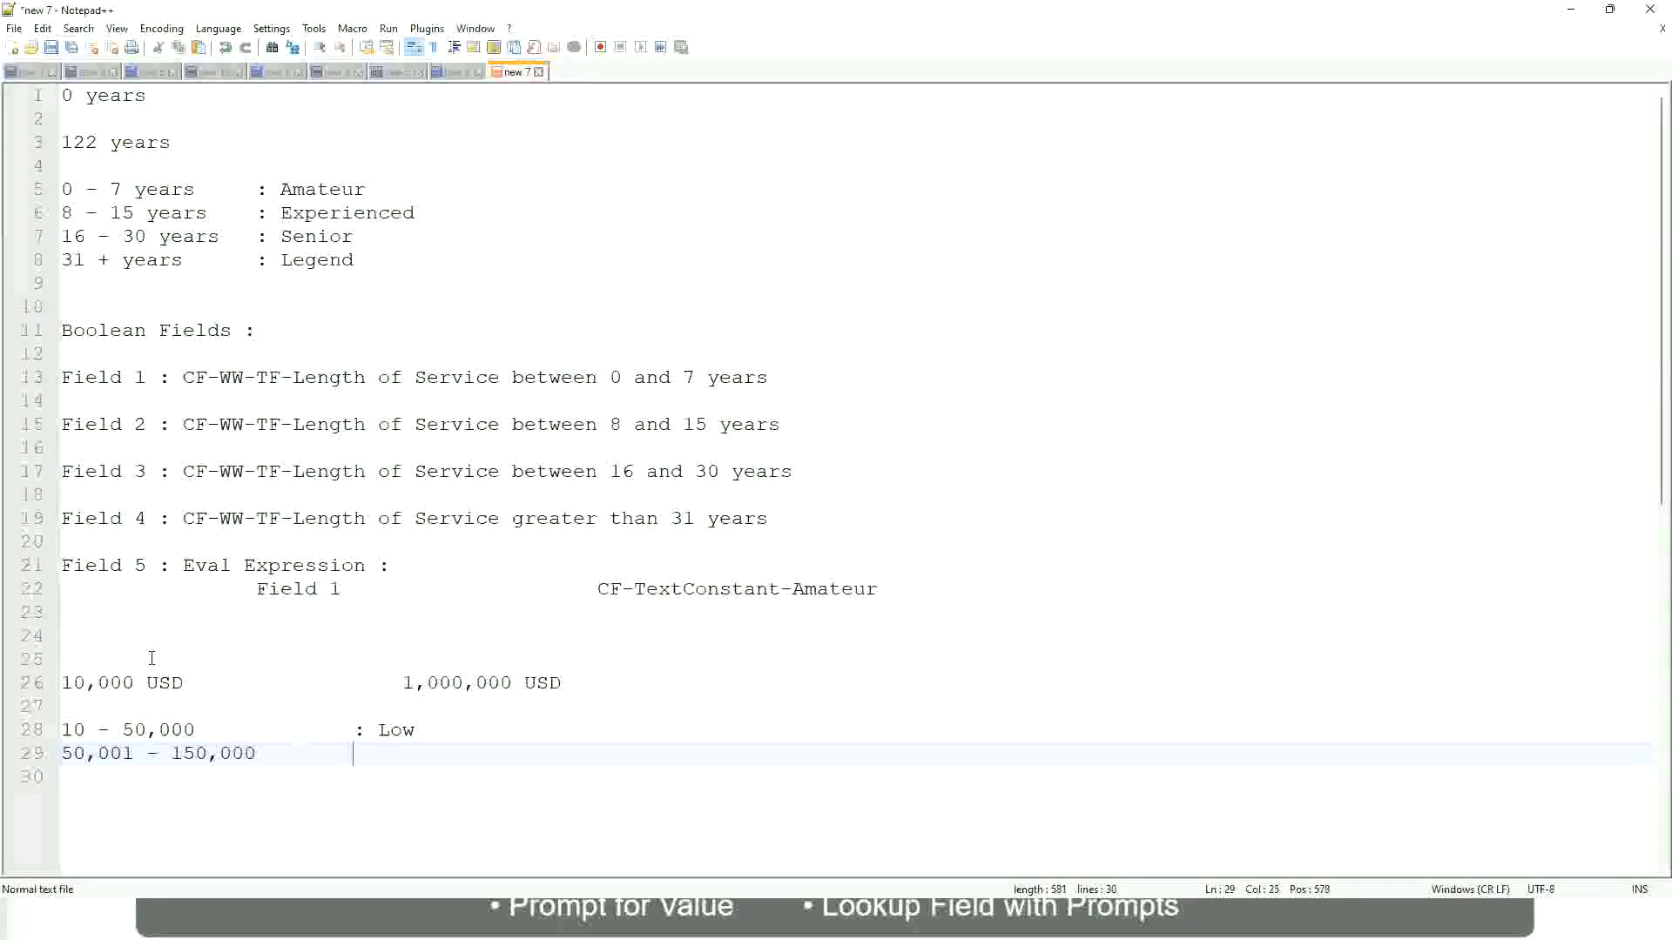
{"action": "type", "text": ": Medium"}
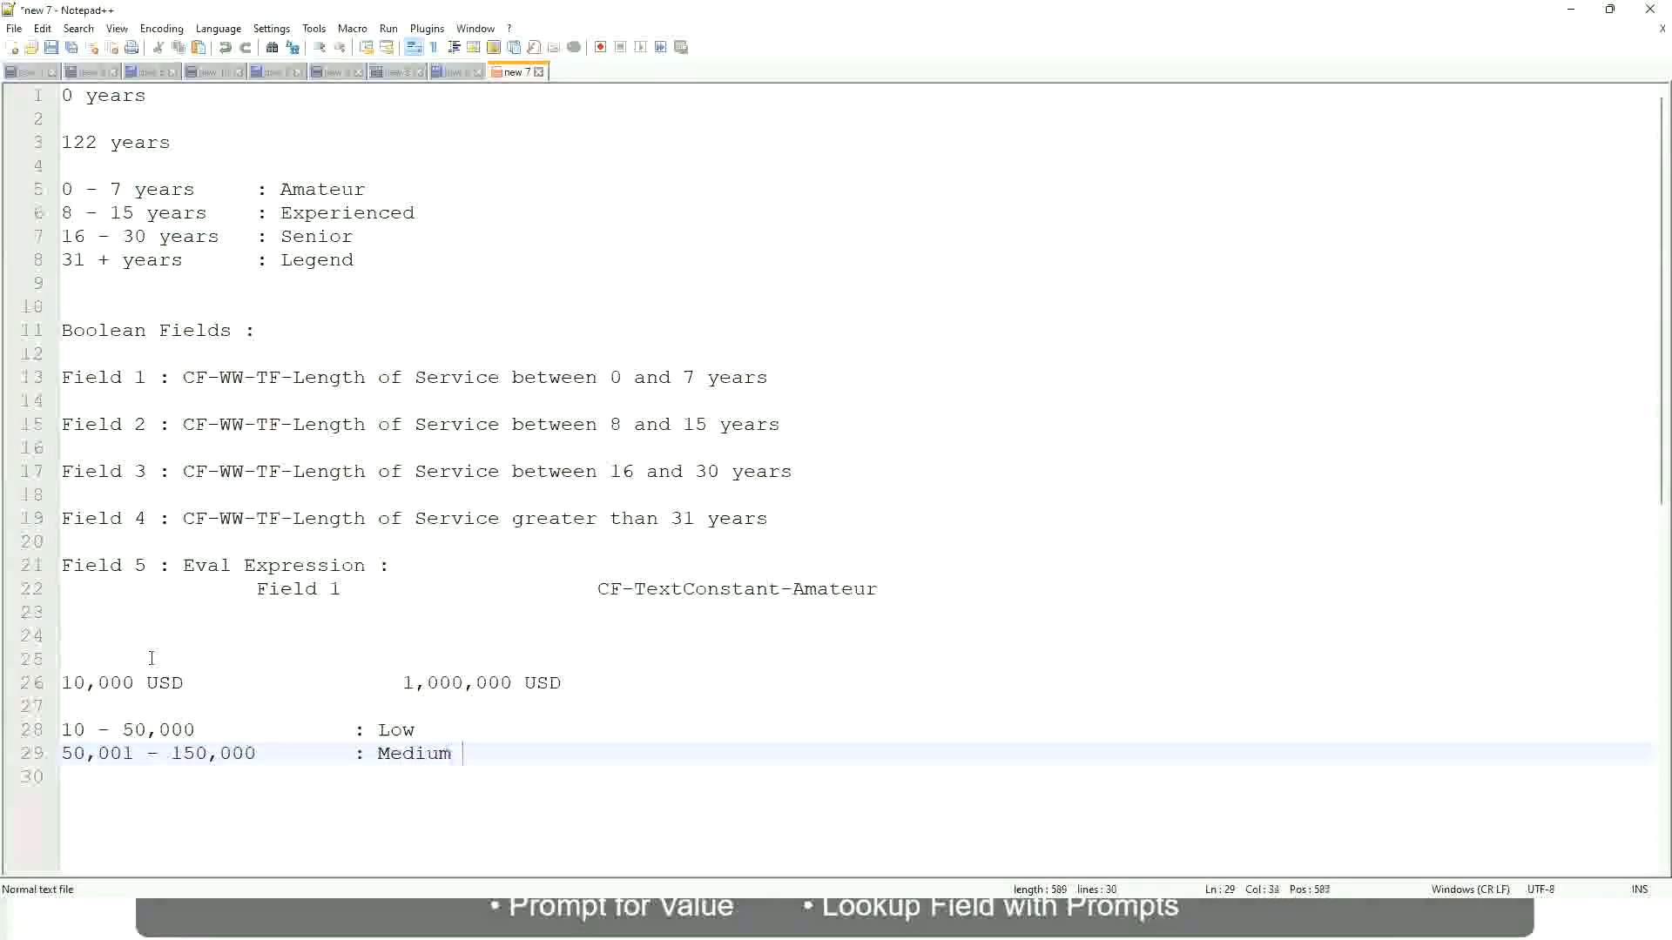
Add a third range line "> 150,000" with the aligned label ": High" below the Medium range.
{"action": "key", "text": "Return"}
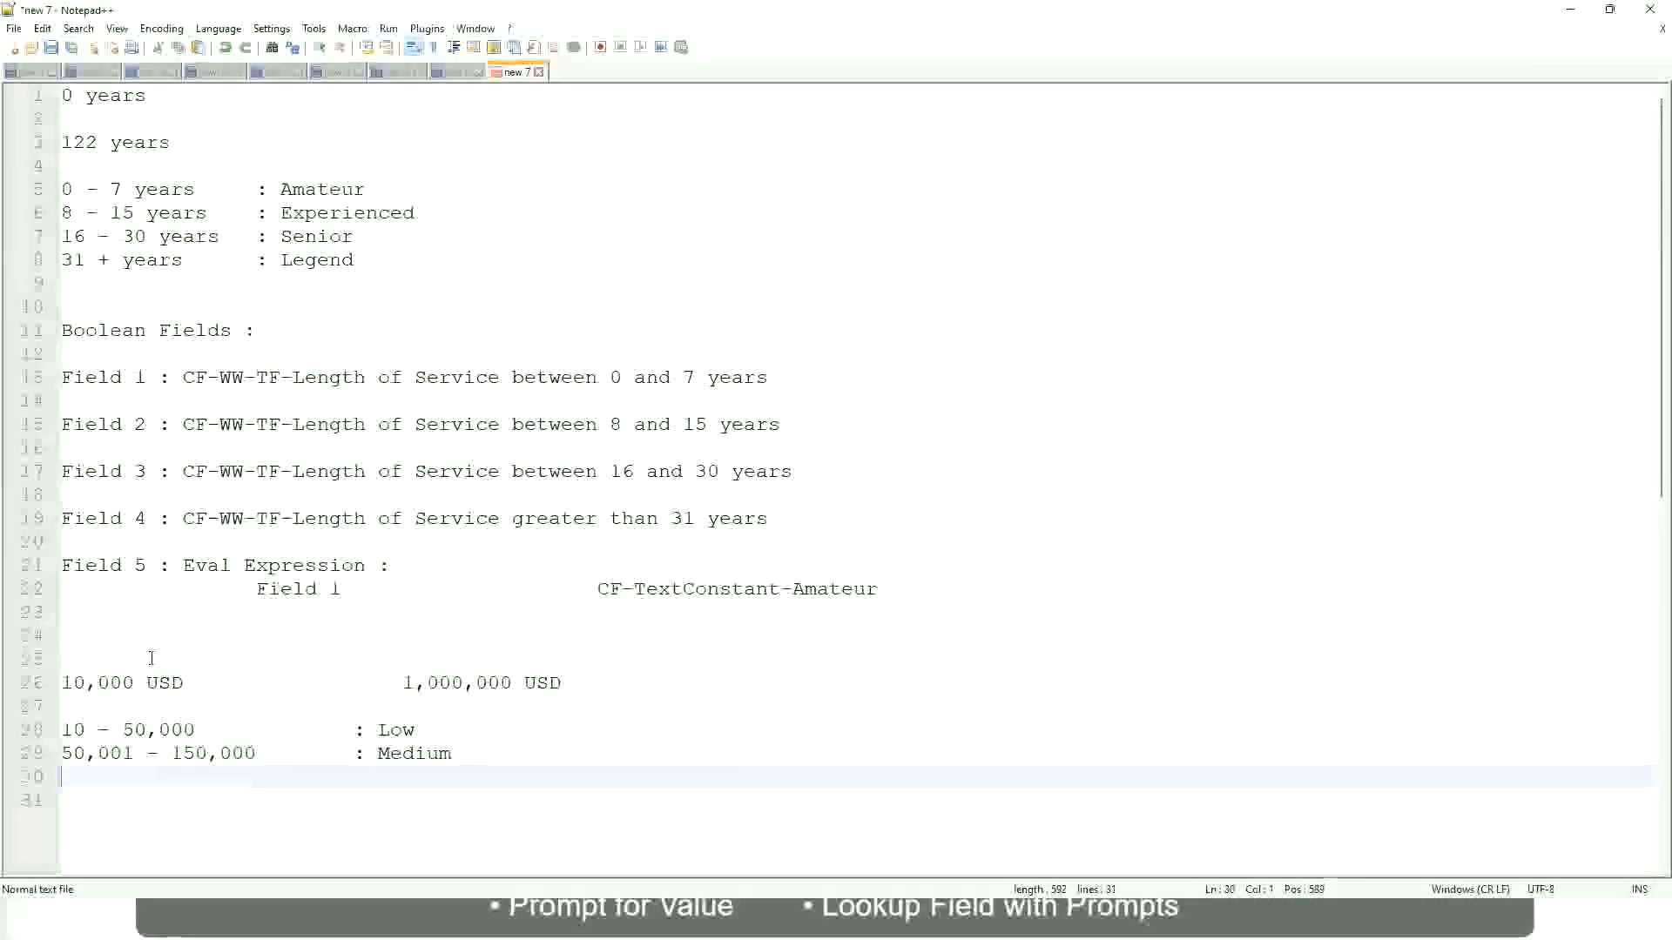
{"action": "type", "text": "> 1"}
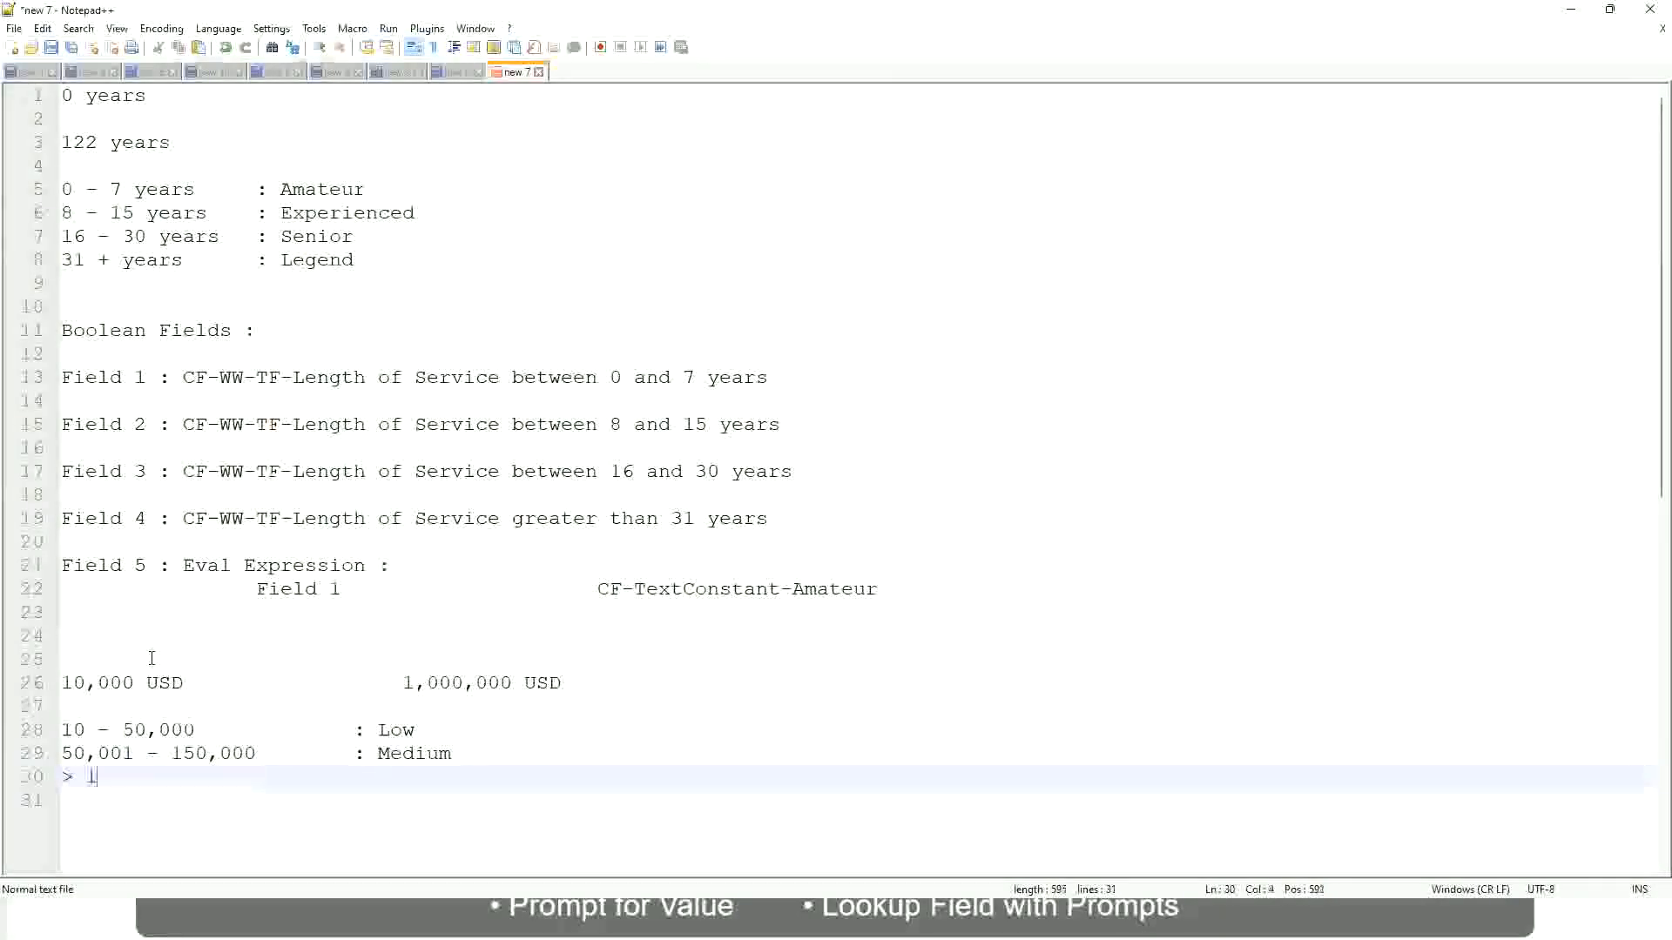
{"action": "type", "text": "50,000"}
{"action": "key", "text": "Tab"}
{"action": "key", "text": "Tab"}
{"action": "key", "text": "Tab"}
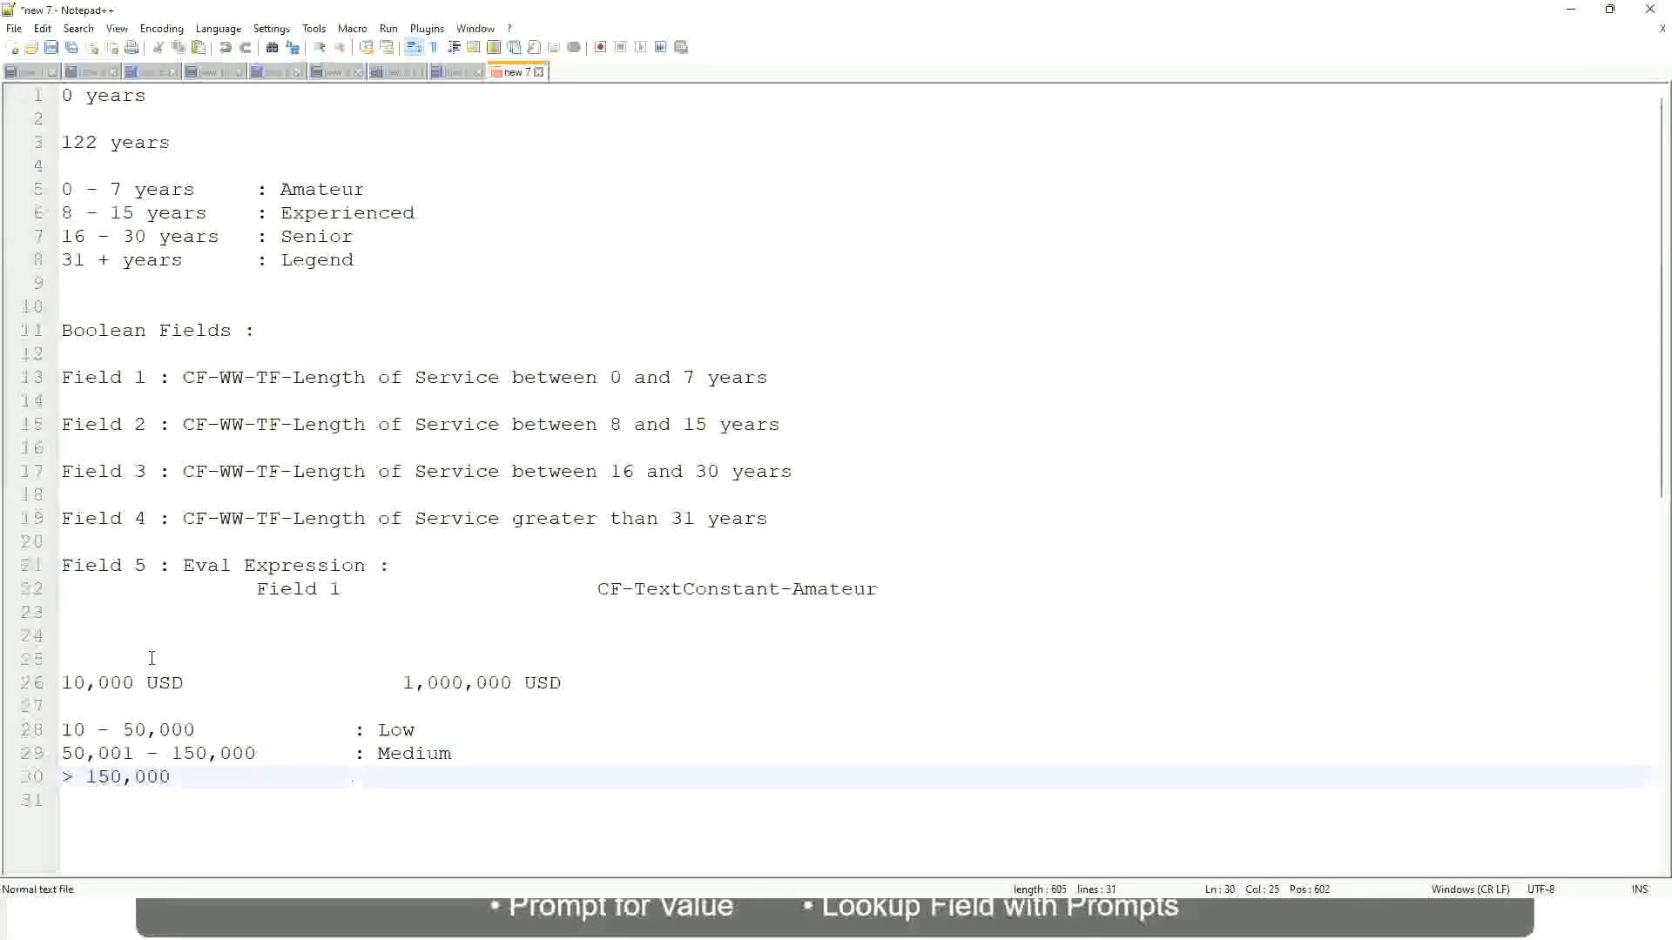
{"action": "type", "text": ": High"}
Review the two USD limits and the Low, Medium and High ranges noted beneath them.
{"action": "left_click", "coordinate": [54, 682]}
{"action": "left_click", "coordinate": [53, 682]}
{"action": "left_click", "coordinate": [73, 683]}
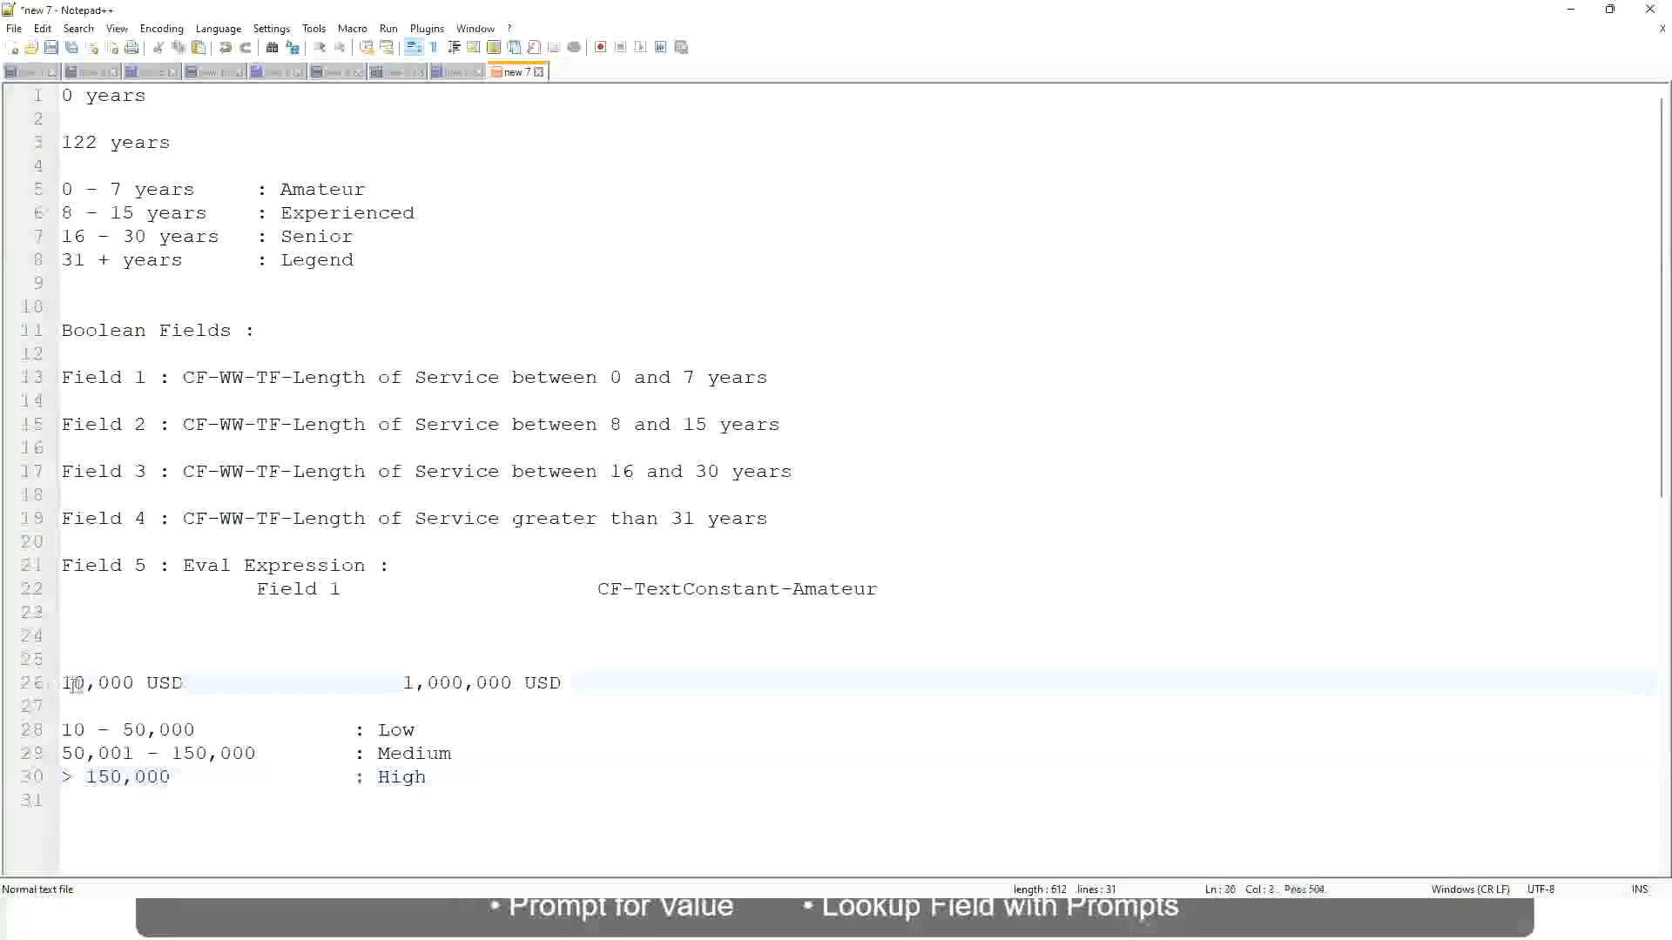
{"action": "double_click", "coordinate": [498, 682]}
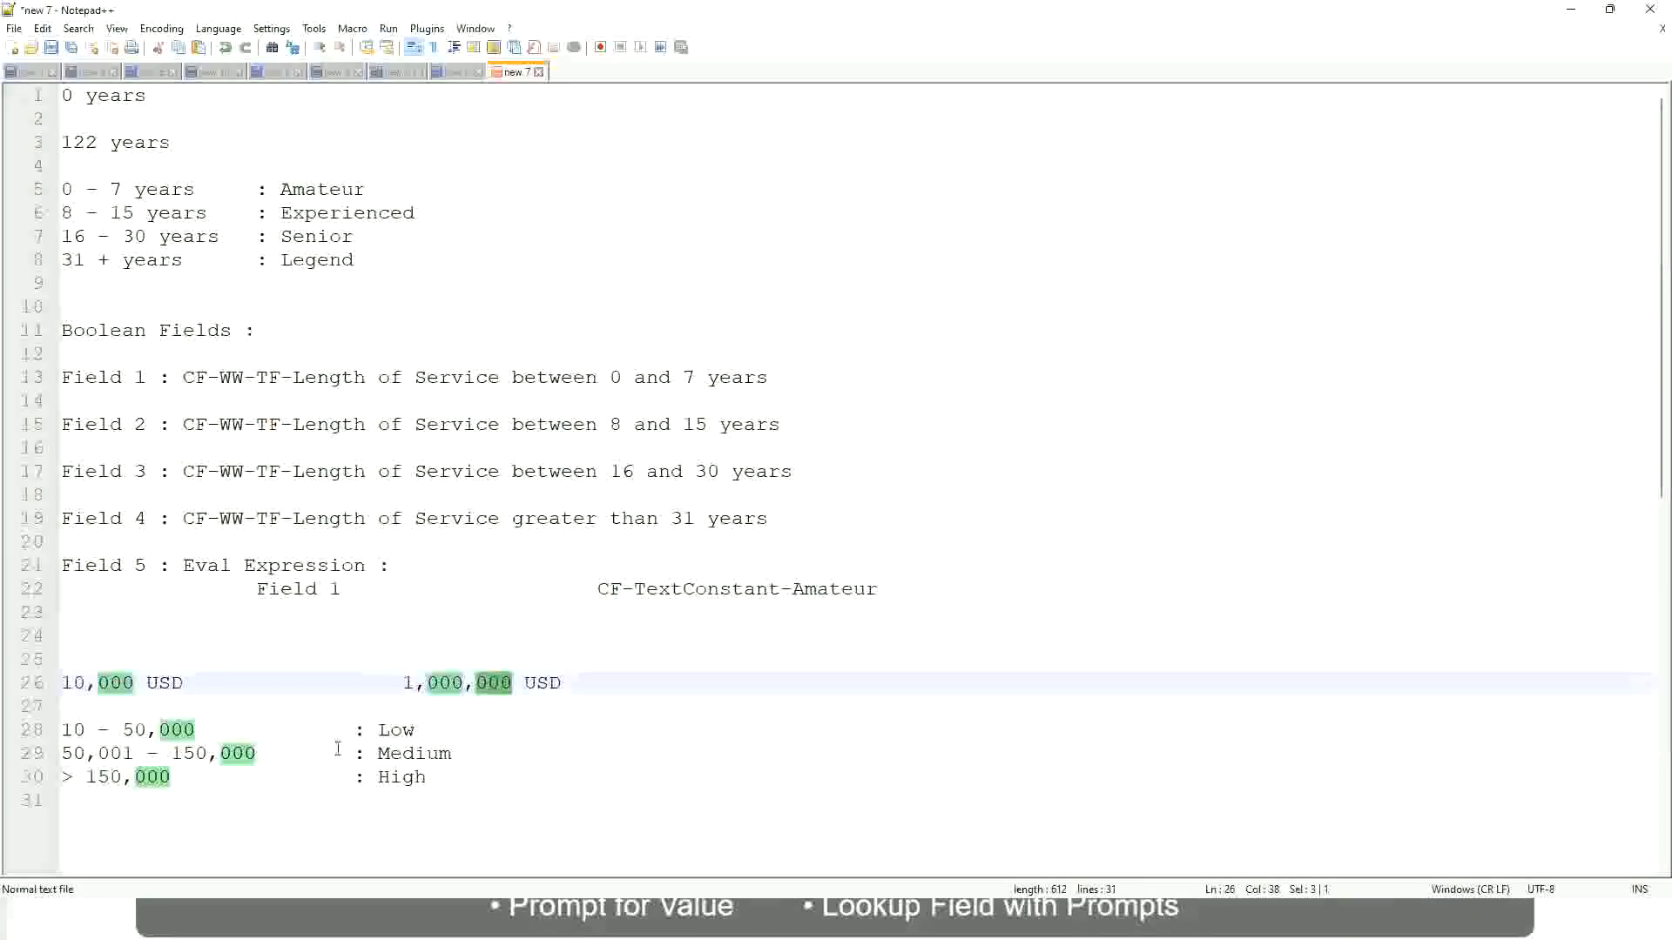
{"action": "left_click", "coordinate": [305, 752]}
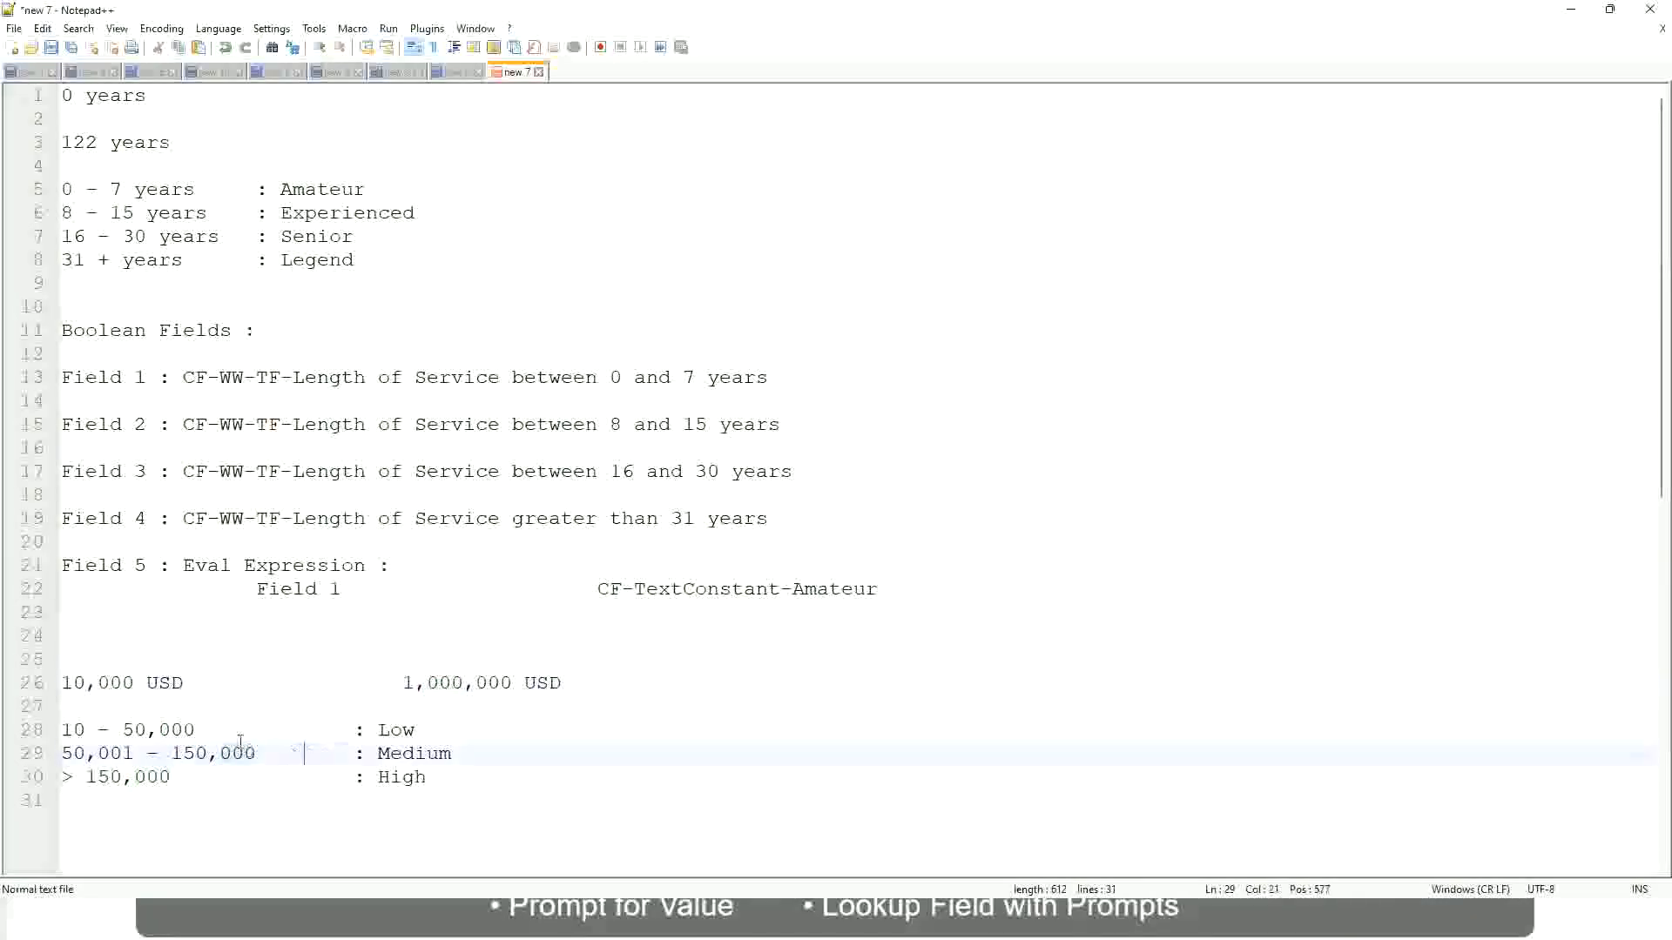
{"action": "left_click", "coordinate": [51, 682]}
{"action": "left_click", "coordinate": [514, 686]}
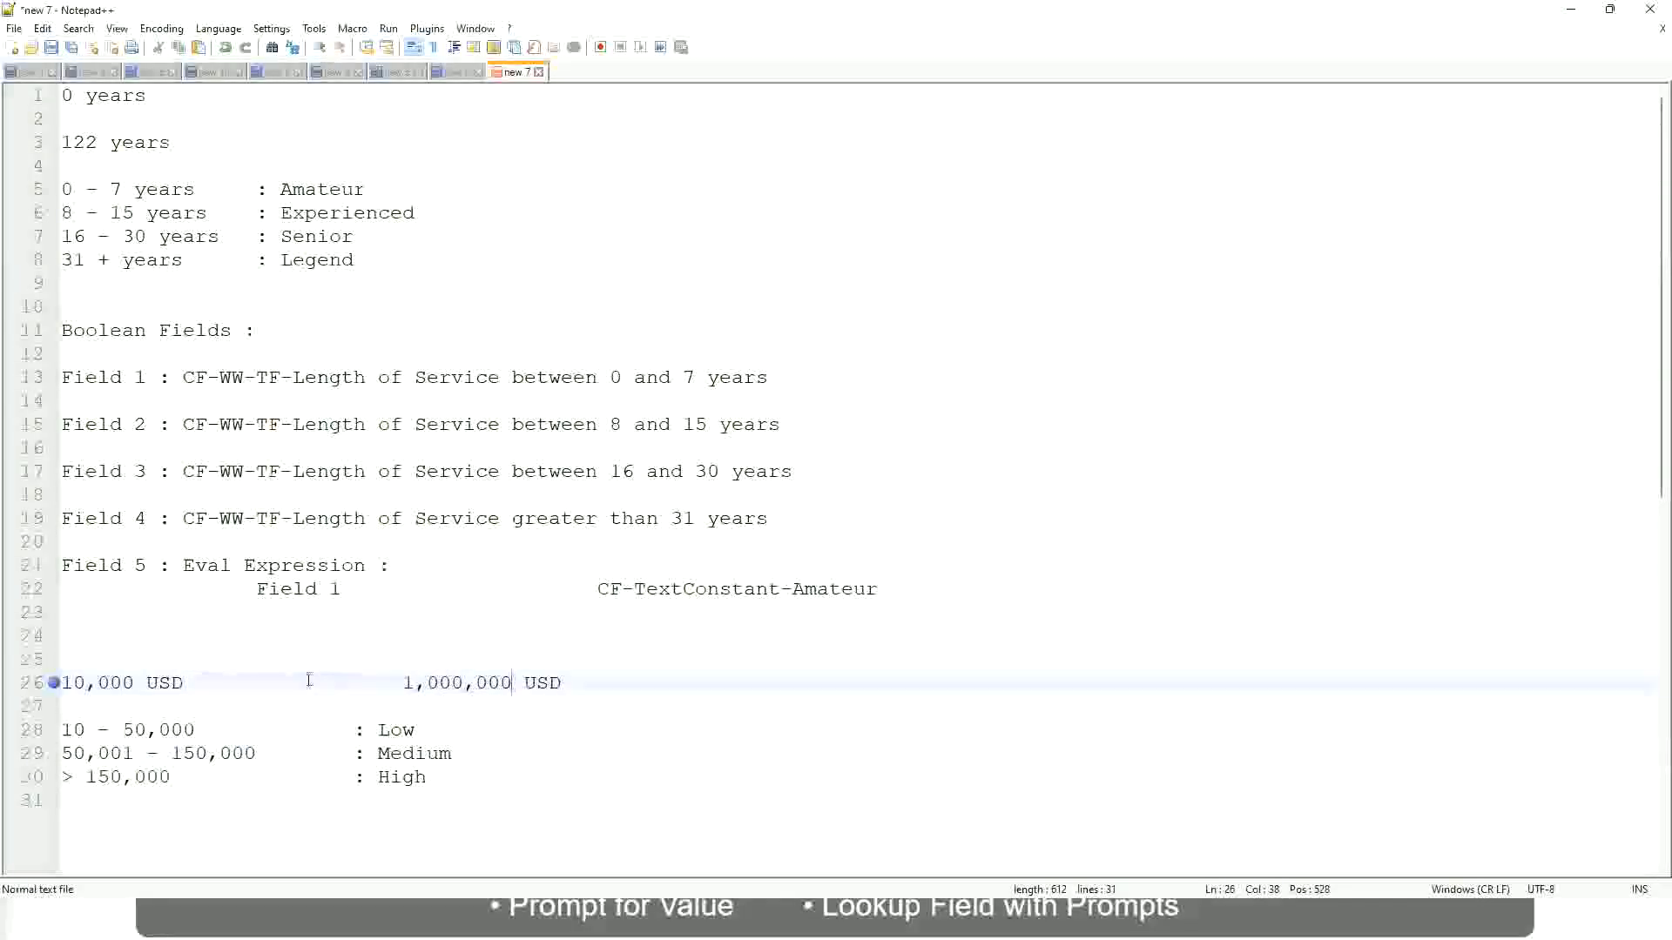
{"action": "left_click", "coordinate": [411, 731]}
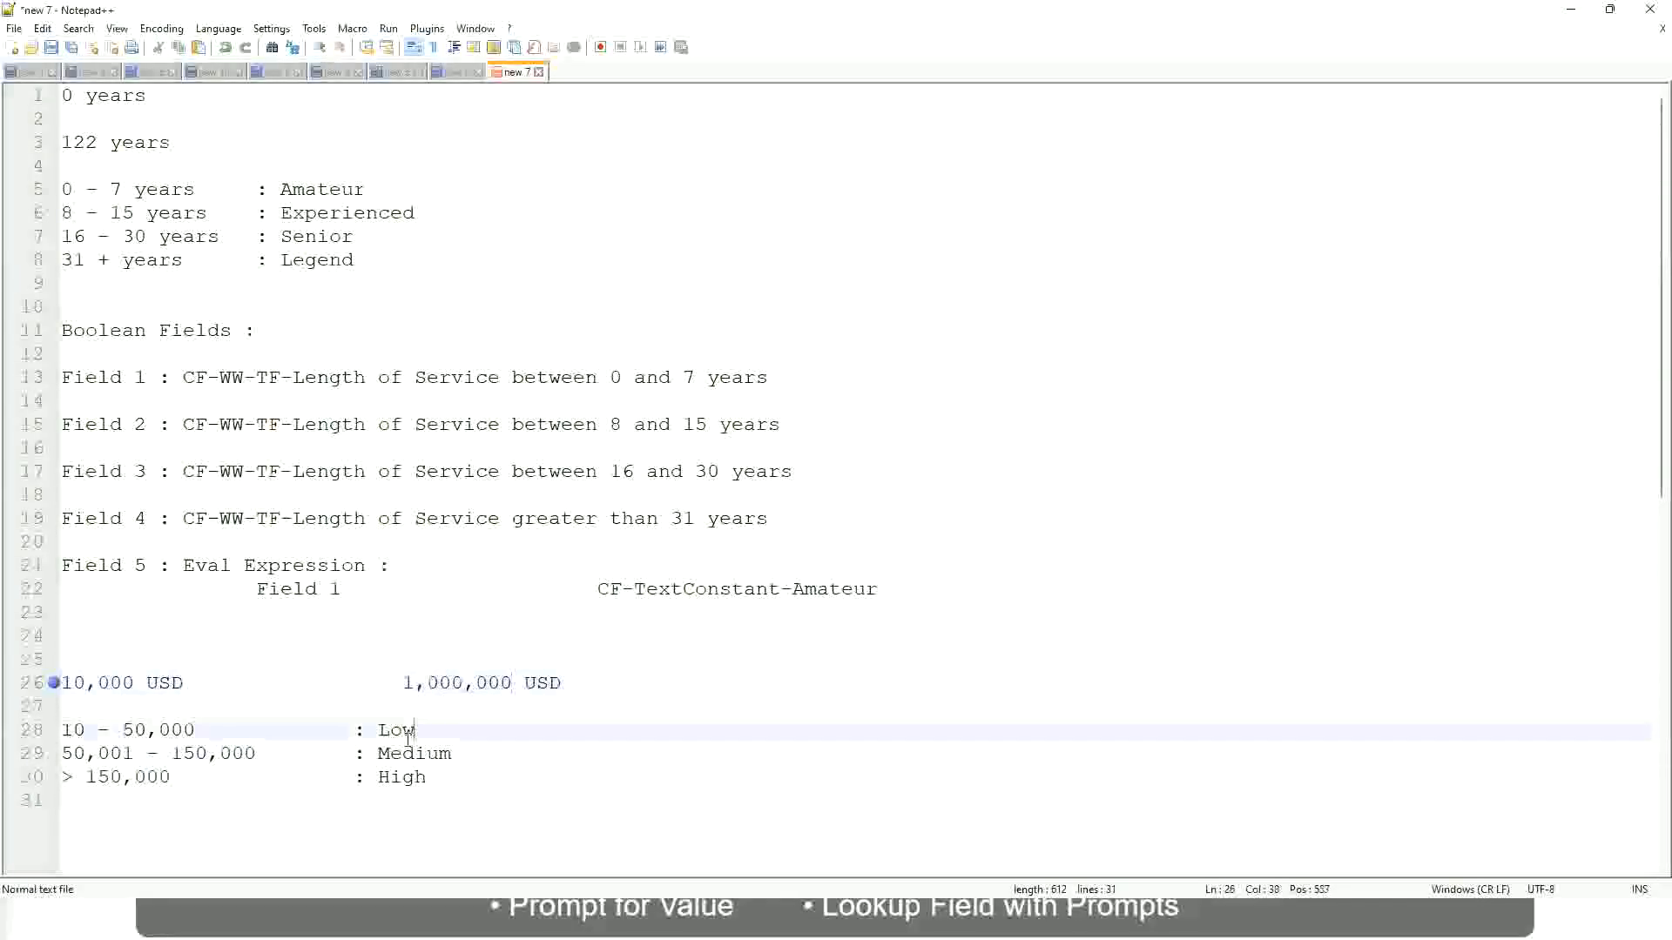
{"action": "left_click", "coordinate": [406, 738]}
{"action": "left_click", "coordinate": [402, 756]}
{"action": "left_click", "coordinate": [402, 782]}
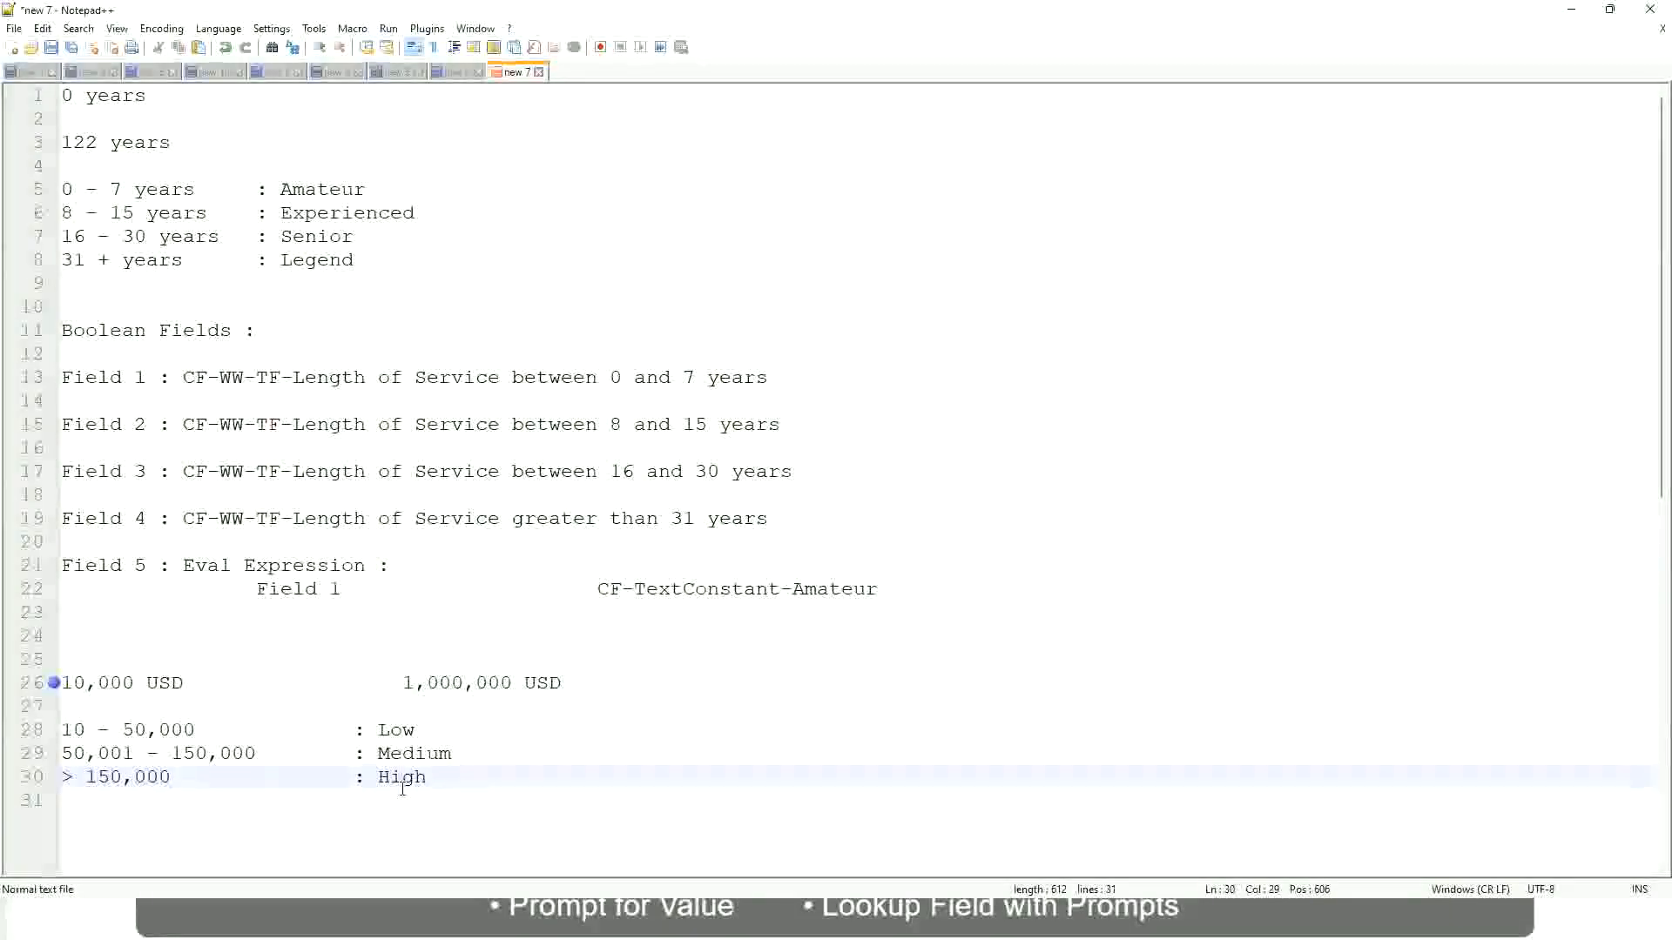
{"action": "left_click", "coordinate": [209, 710]}
{"action": "left_click", "coordinate": [410, 797]}
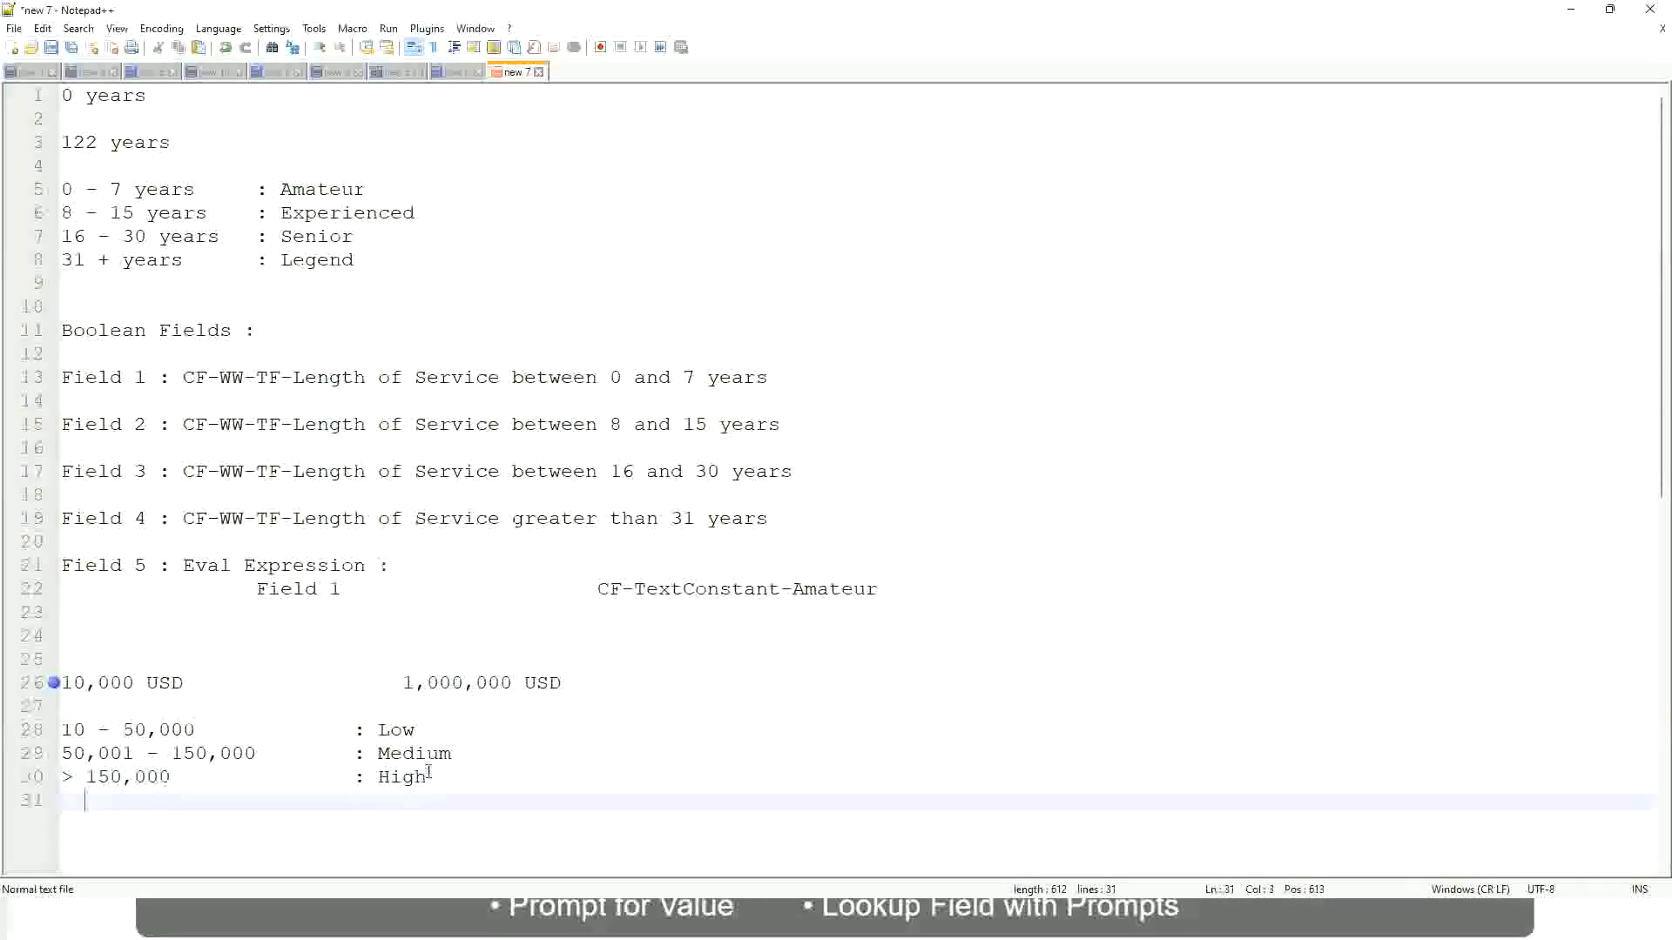
{"action": "left_click", "coordinate": [430, 771]}
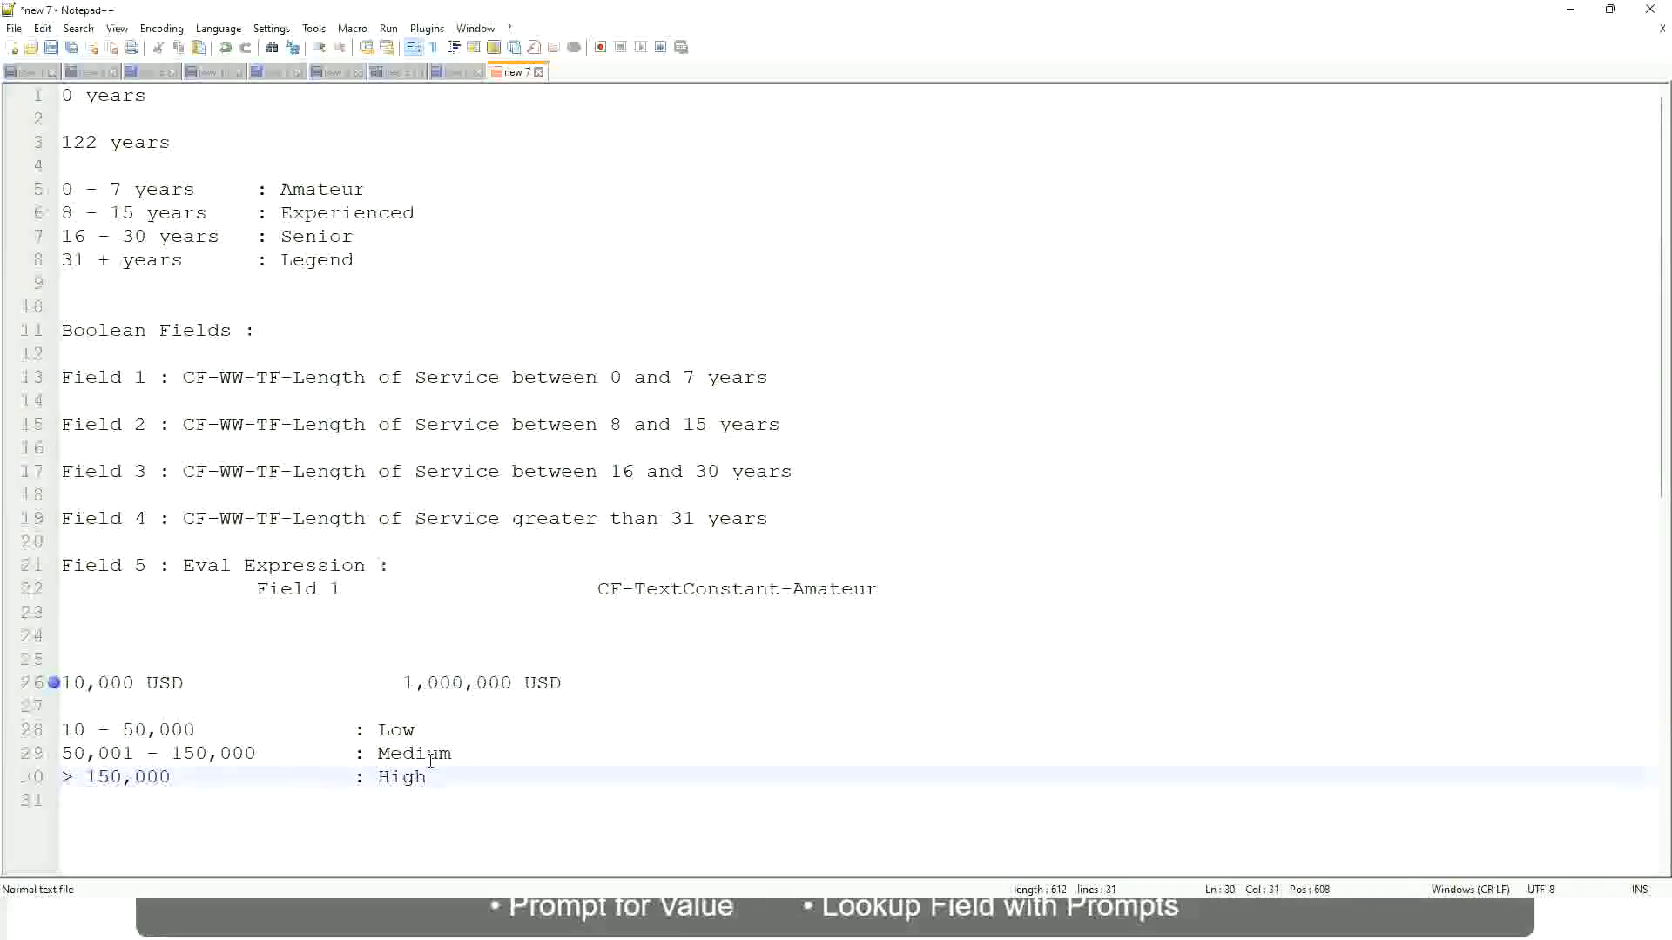